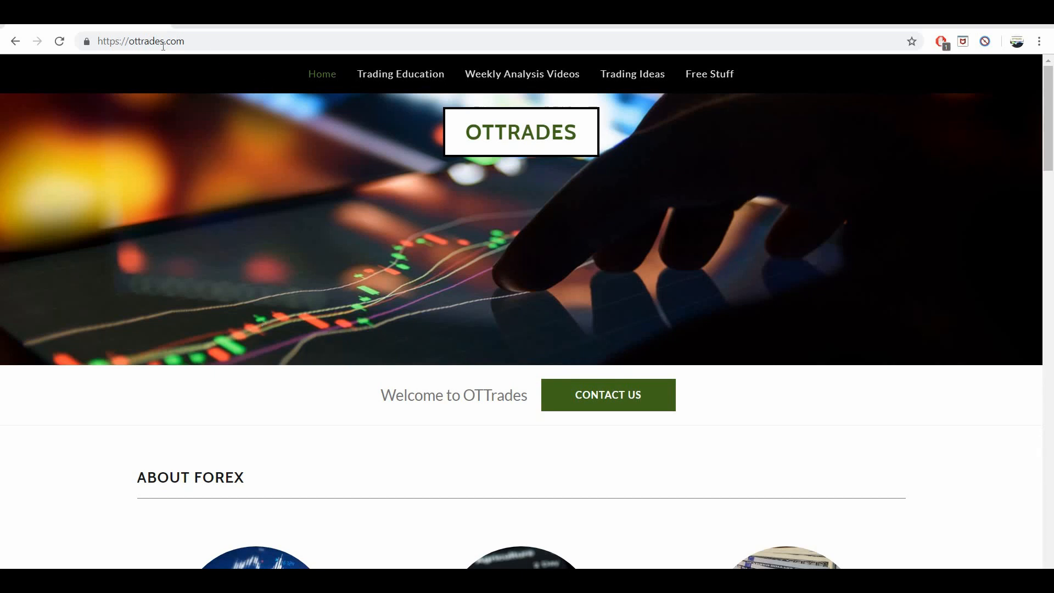
# Open the Free Stuff page and read the back testing spreadsheet template's description and list of required trade details
pyautogui.click(709, 78)
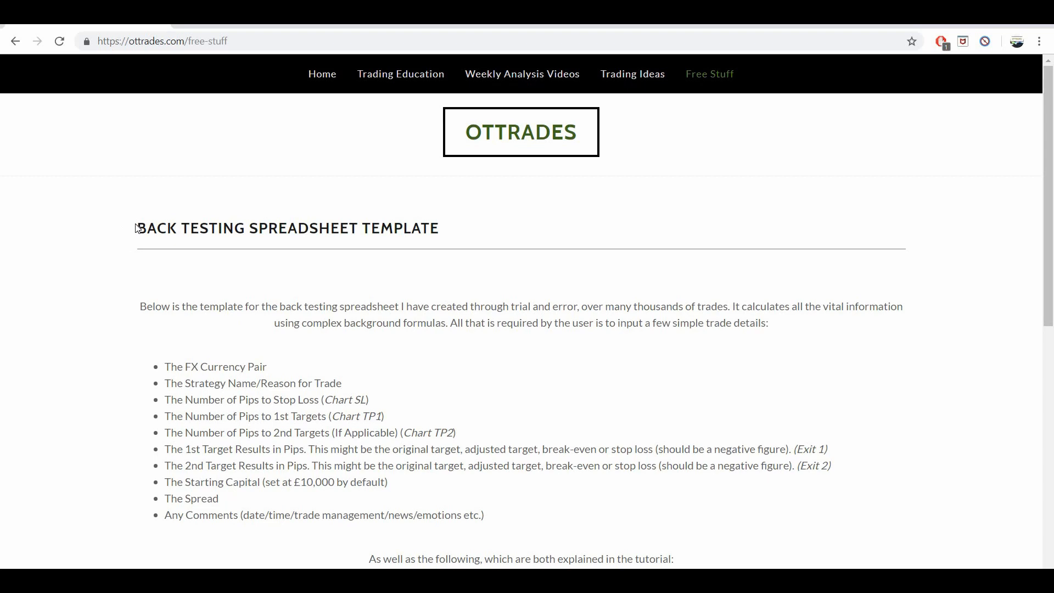
pyautogui.moveTo(138, 228); pyautogui.dragTo(395, 229)
pyautogui.click(475, 276)
pyautogui.scroll(-1, 241, 311)
pyautogui.moveTo(165, 297); pyautogui.dragTo(436, 397)
pyautogui.click(322, 358)
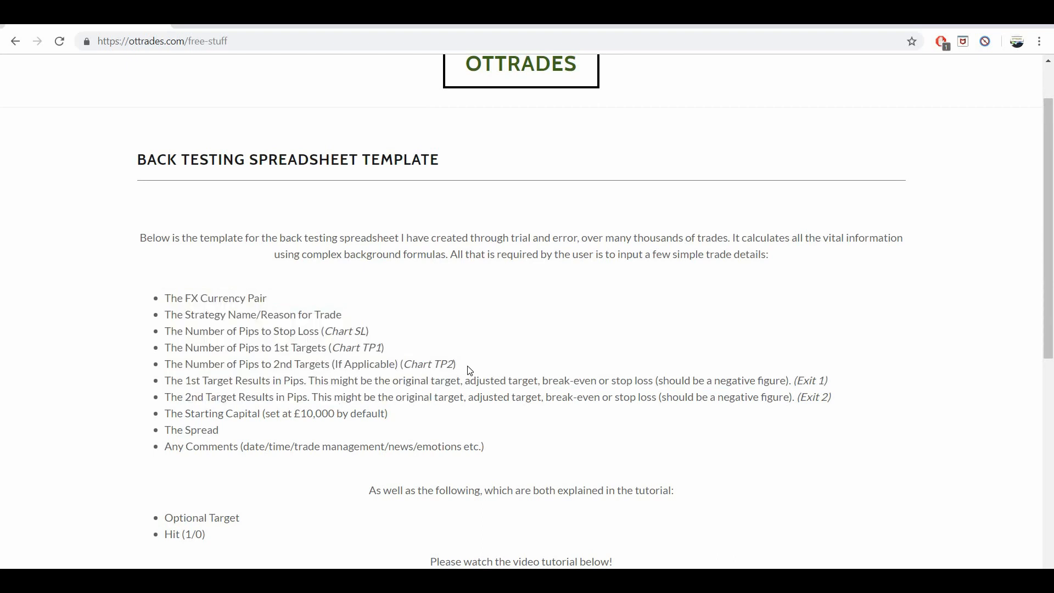
pyautogui.scroll(-2, 581, 360)
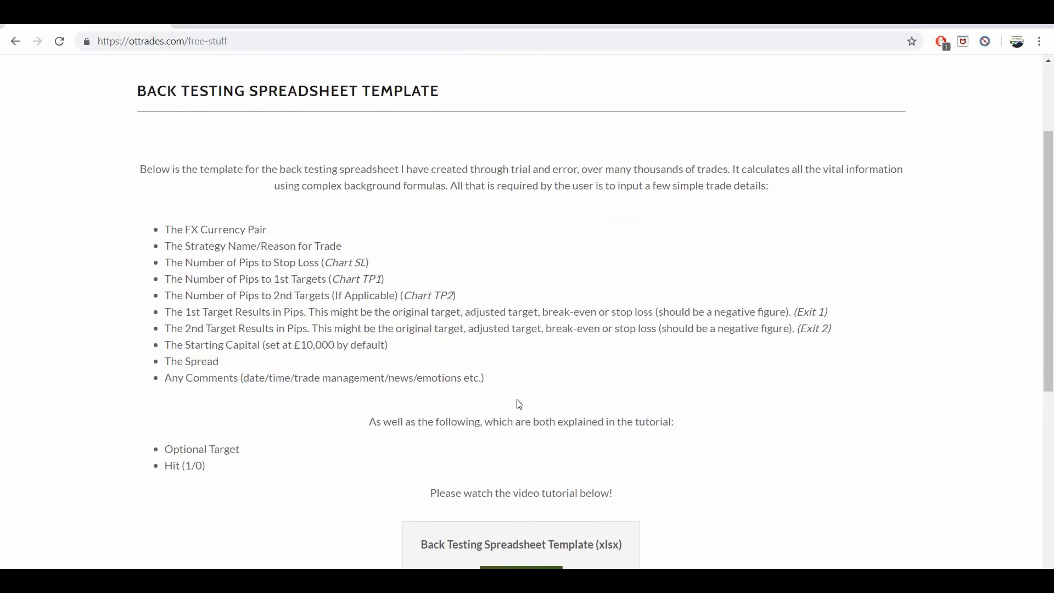
pyautogui.moveTo(553, 425)
pyautogui.mouseDown()
pyautogui.moveTo(578, 526)
pyautogui.moveTo(554, 430)
pyautogui.mouseUp()
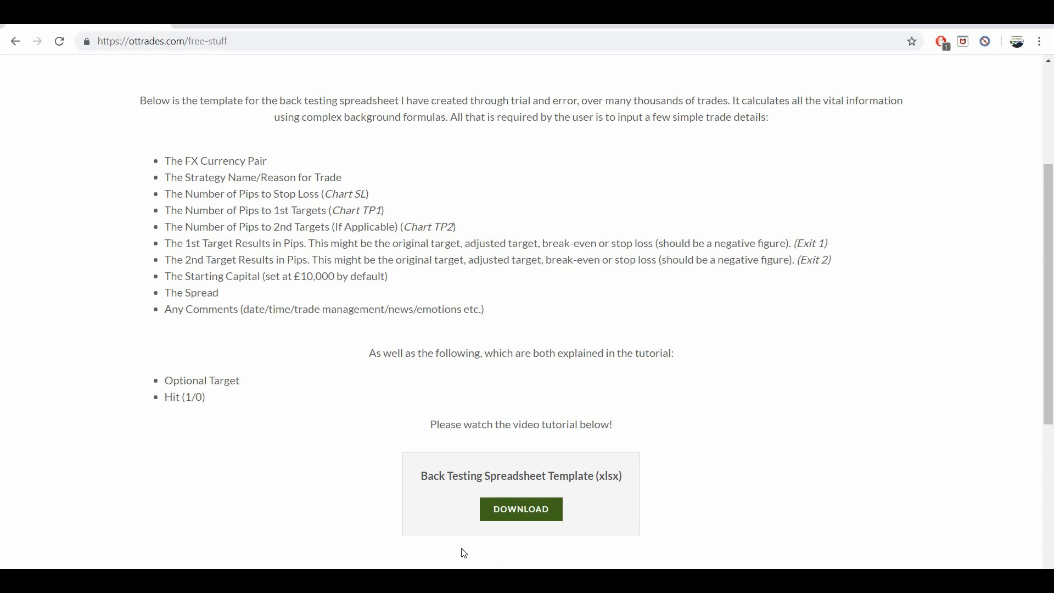
# Download the Back Testing Spreadsheet Template to the Downloads folder as 1ctdnbc3e_897362 and open it in Excel
pyautogui.click(517, 508)
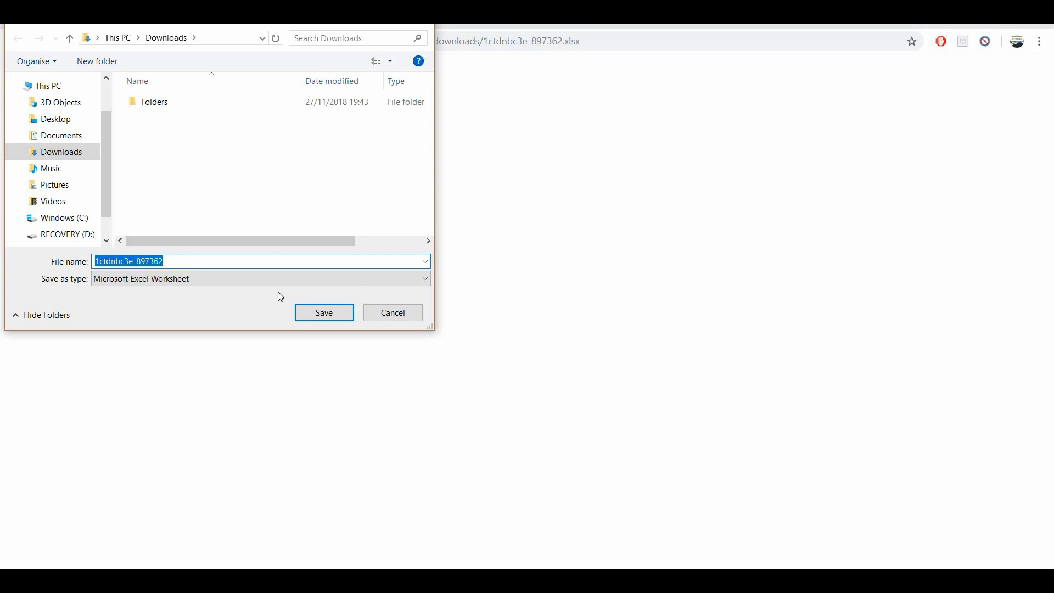
pyautogui.click(347, 318)
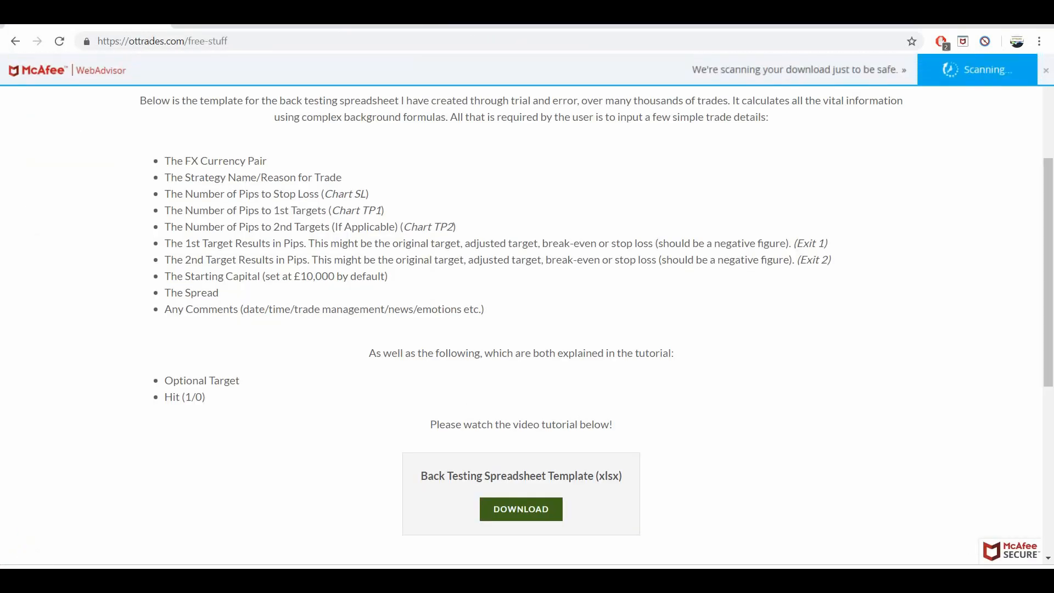
pyautogui.hotkey('ctrl', 'j')
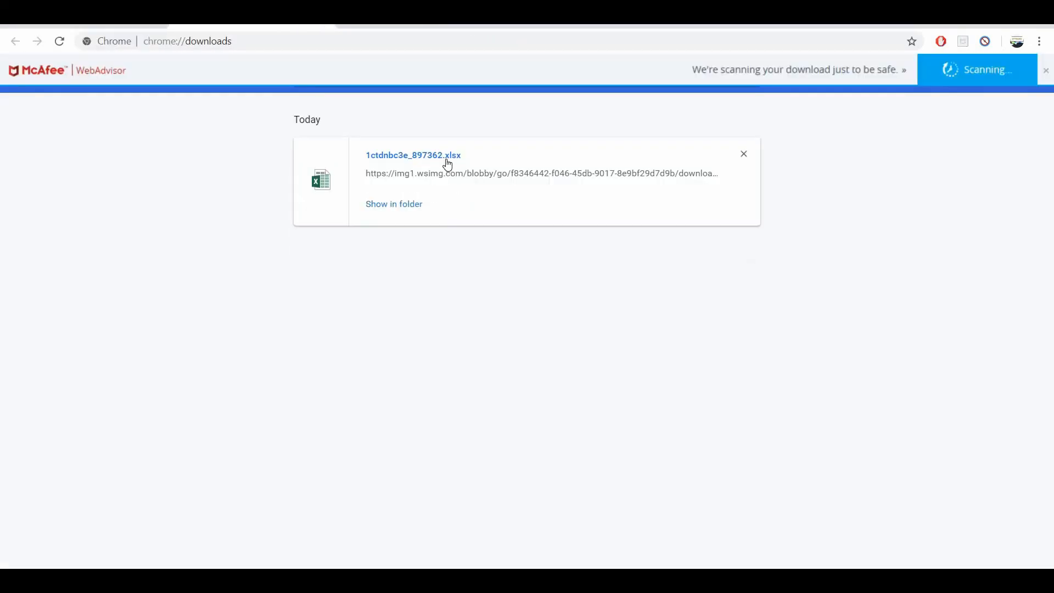
pyautogui.click(426, 158)
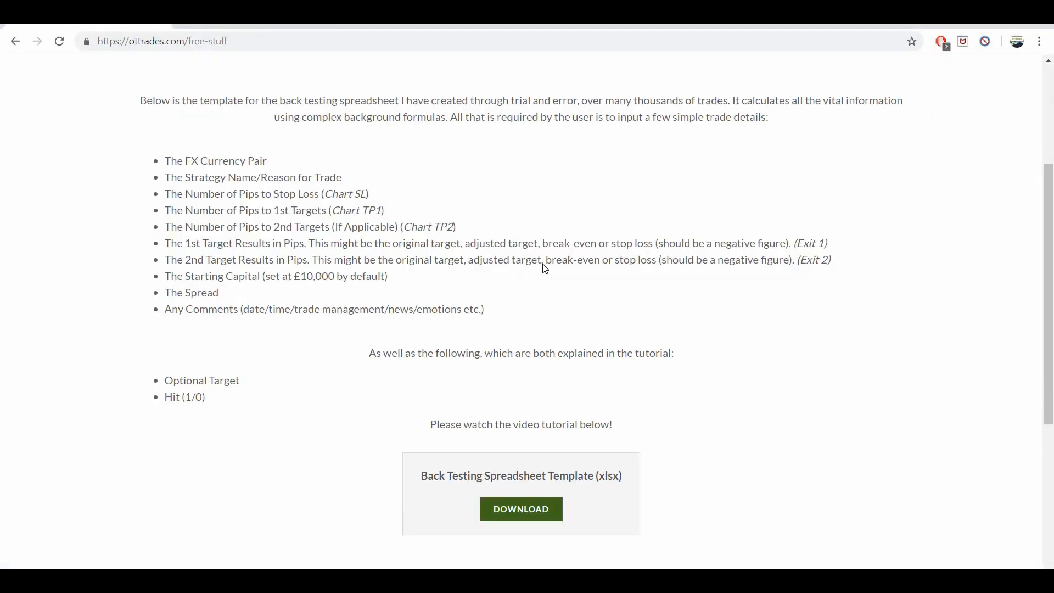
pyautogui.scroll(4, 545, 268)
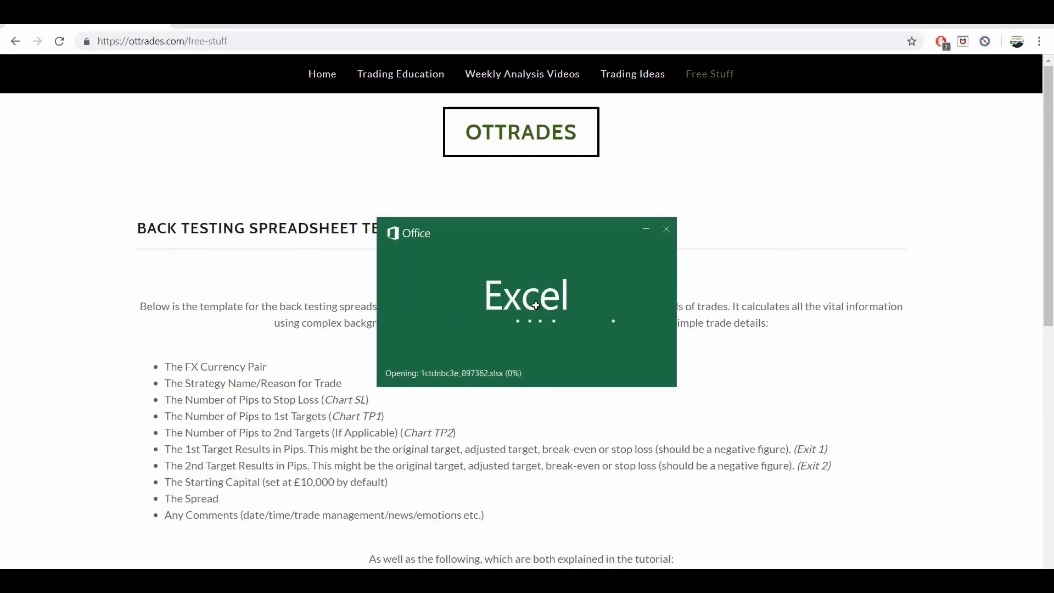
pyautogui.click(760, 181)
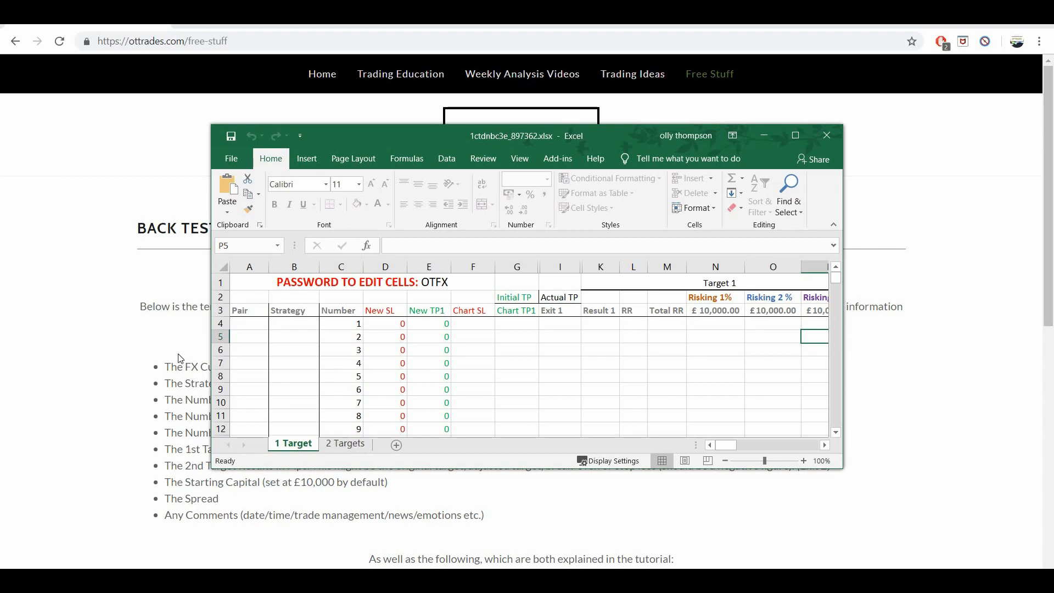
# Show the 2 Targets sheet and maximize the workbook window
pyautogui.click(346, 445)
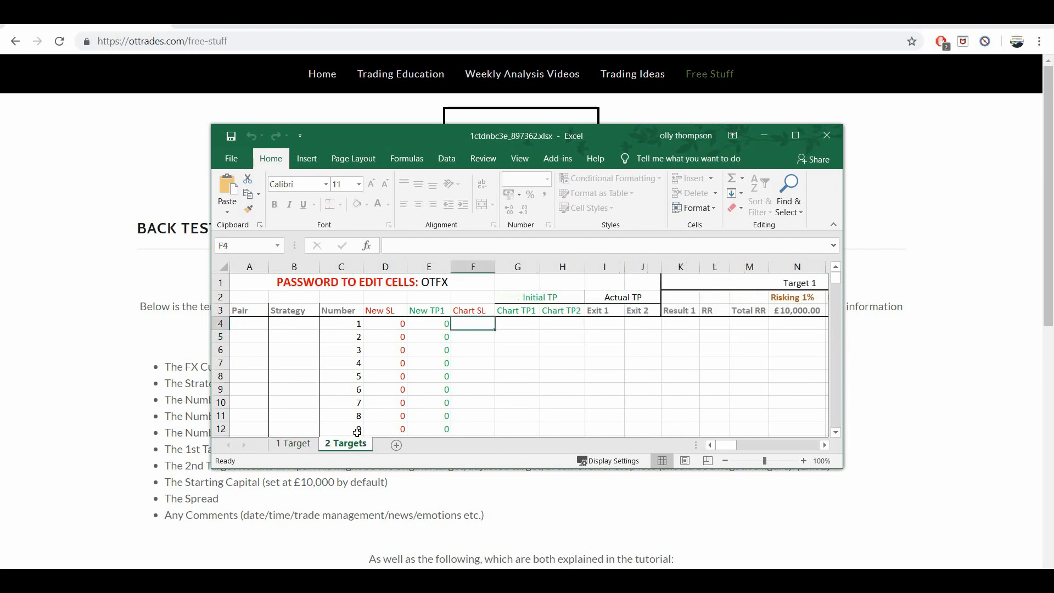
pyautogui.doubleClick(568, 136)
pyautogui.click(346, 230)
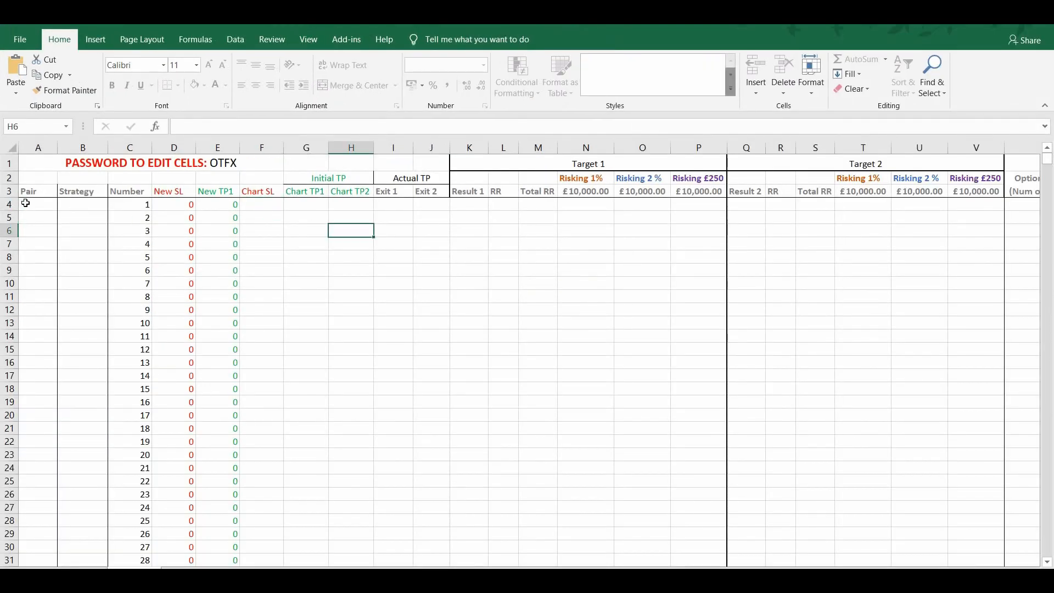
# Examine the Pair, Strategy and Chart SL entry cells in the first trade row
pyautogui.click(30, 203)
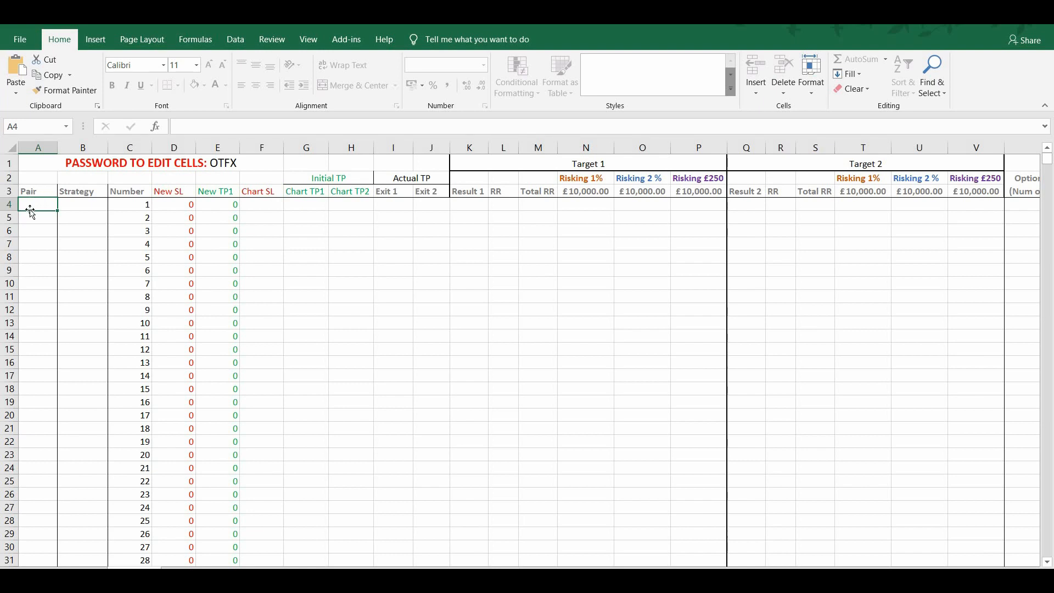
pyautogui.click(85, 204)
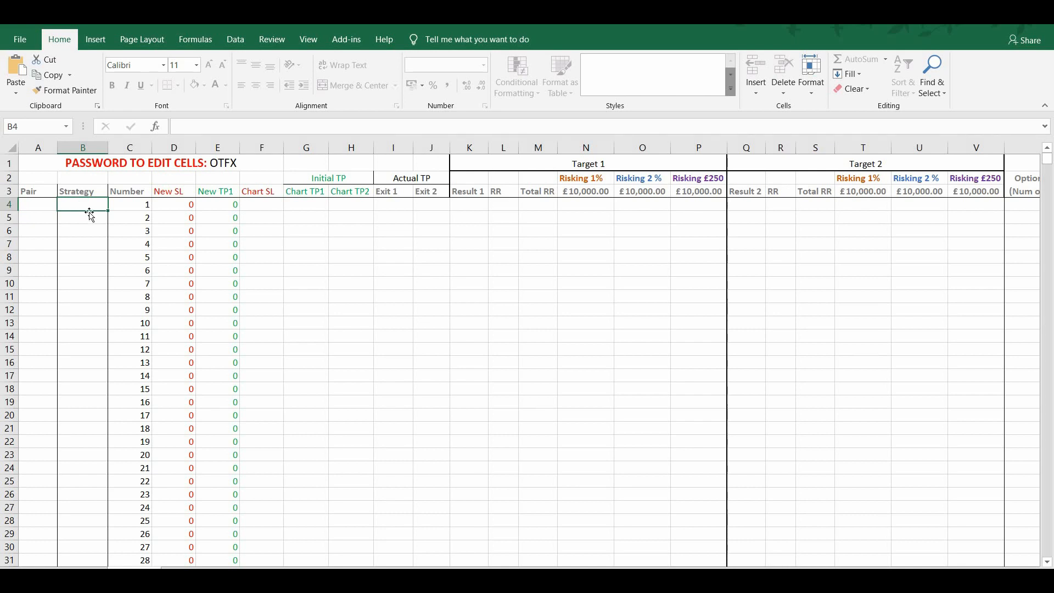
pyautogui.press('Down')
pyautogui.click(84, 203)
pyautogui.click(79, 216)
pyautogui.click(78, 205)
pyautogui.click(80, 215)
pyautogui.click(80, 207)
pyautogui.click(85, 214)
pyautogui.click(80, 205)
pyautogui.click(263, 207)
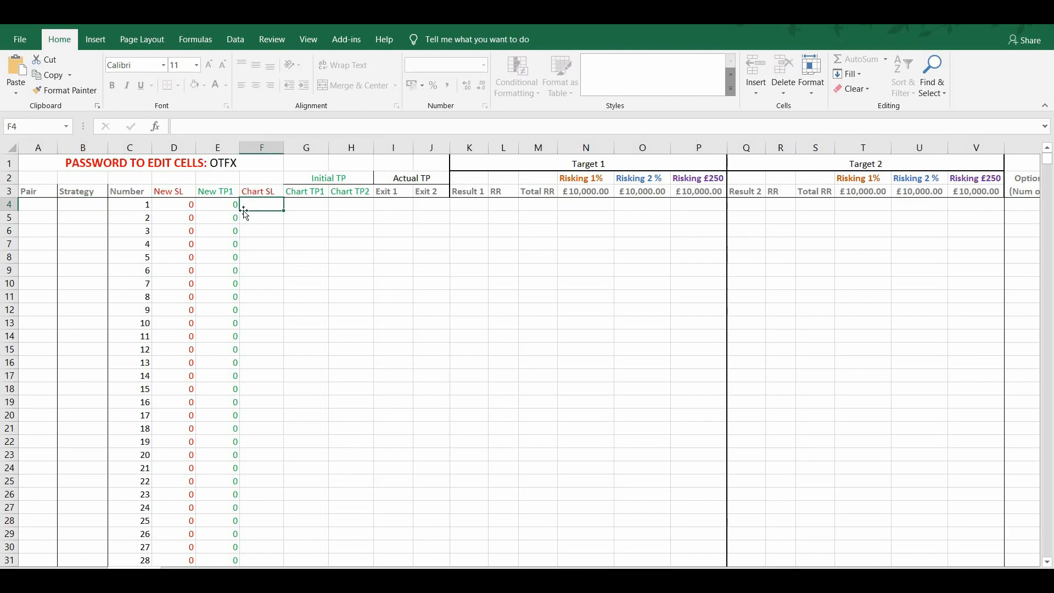
# Examine the Initial TP heading and the Chart TP1 and Chart TP2 entry cells for the first trade
pyautogui.click(318, 211)
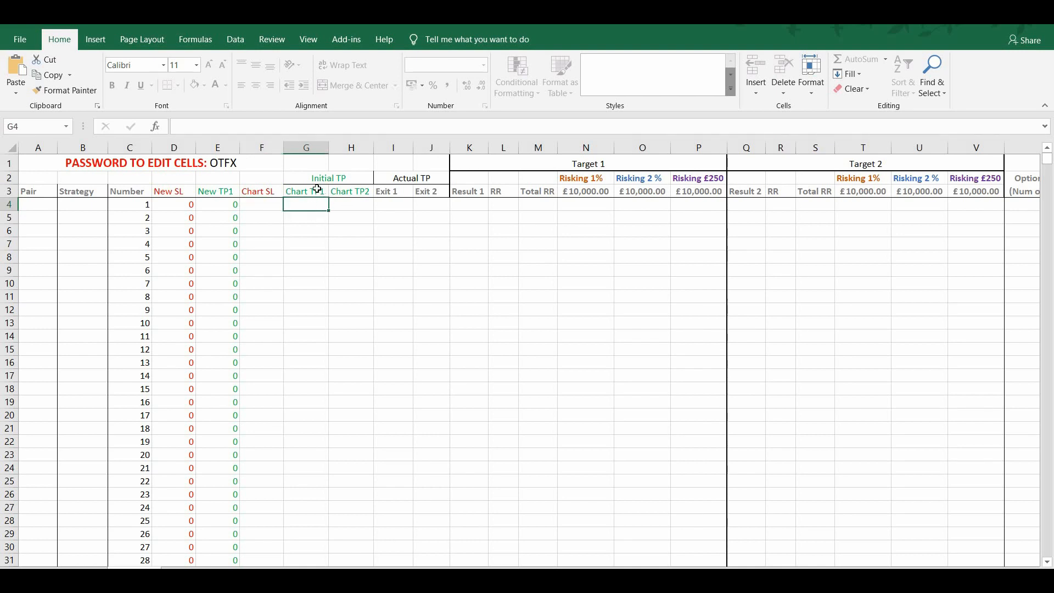
pyautogui.click(315, 193)
pyautogui.click(352, 206)
pyautogui.click(358, 189)
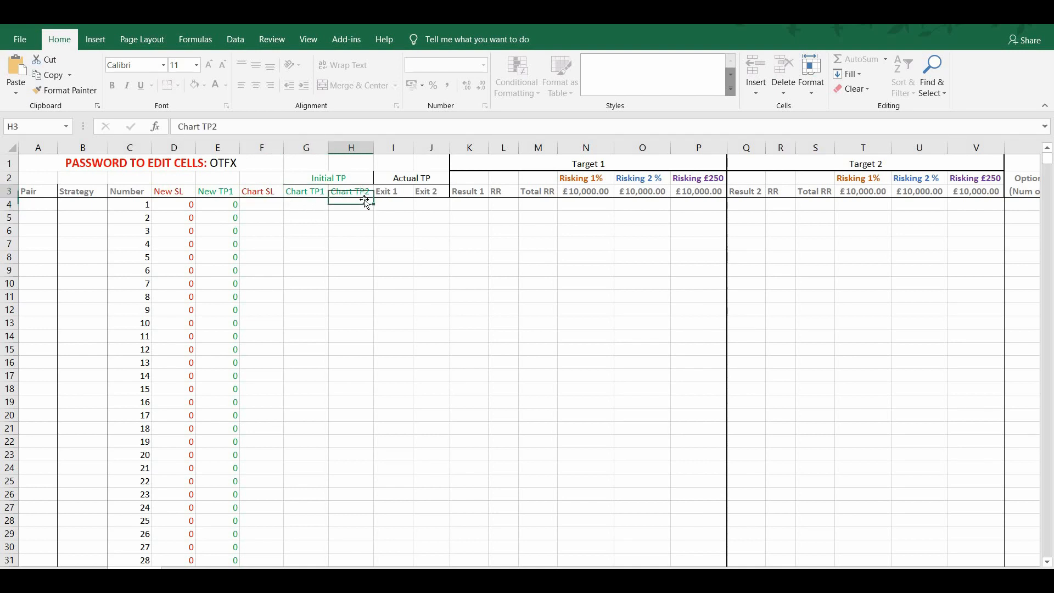
pyautogui.click(345, 205)
pyautogui.click(312, 207)
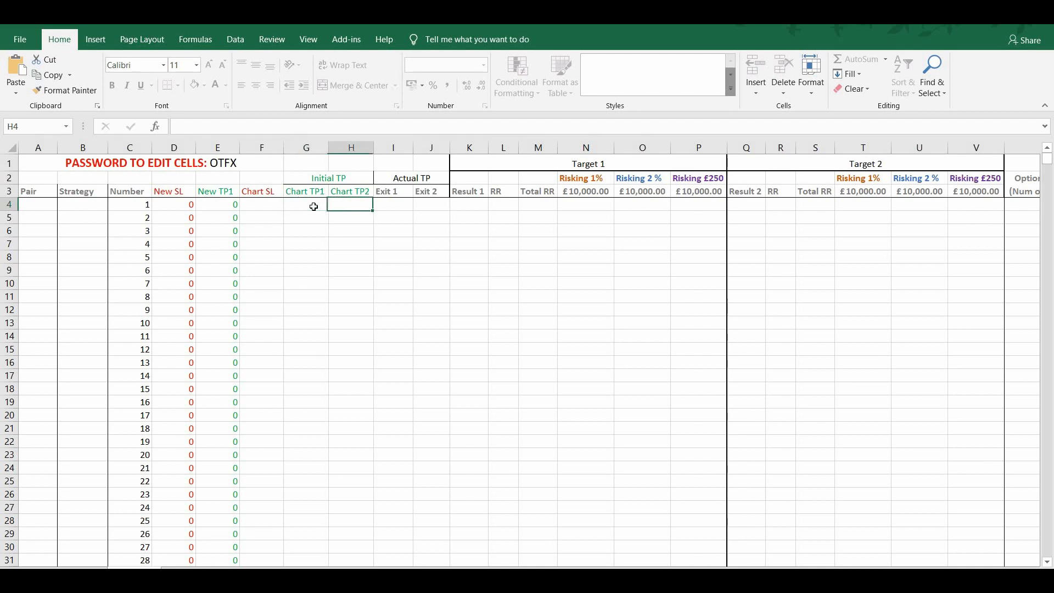
pyautogui.click(317, 179)
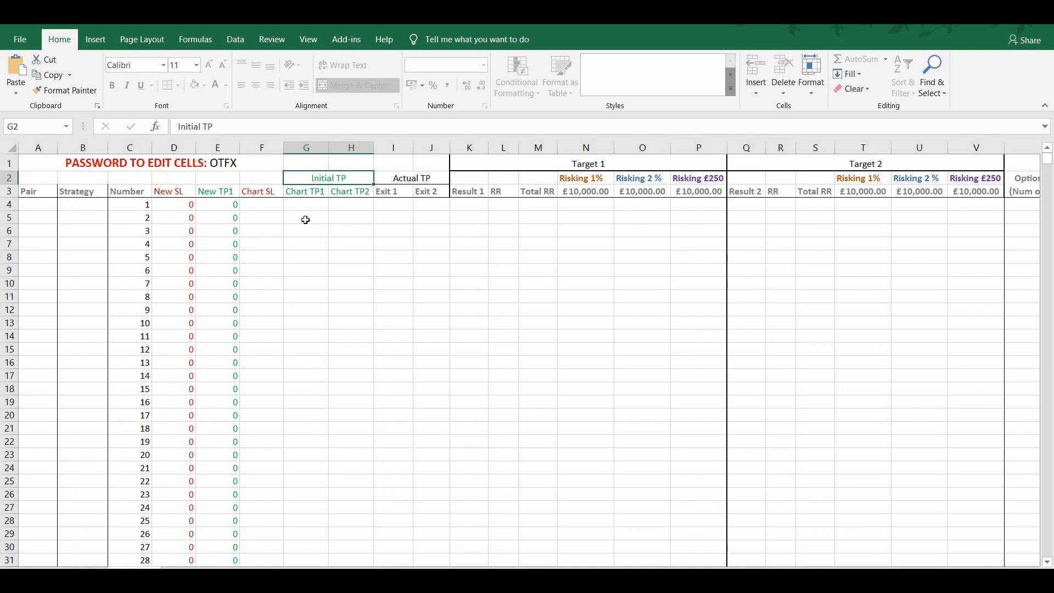
pyautogui.click(308, 205)
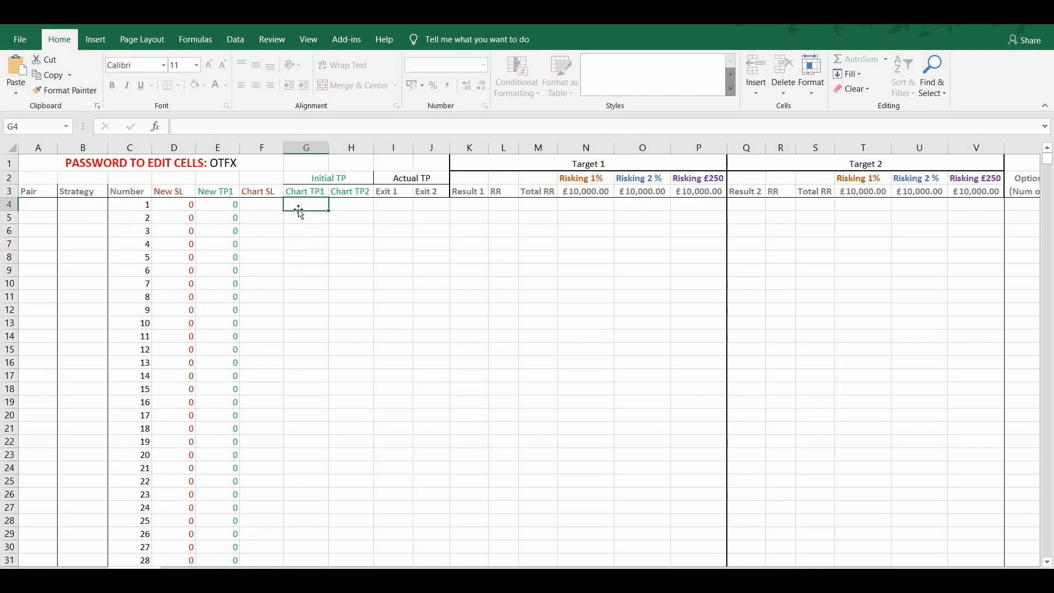
pyautogui.click(350, 205)
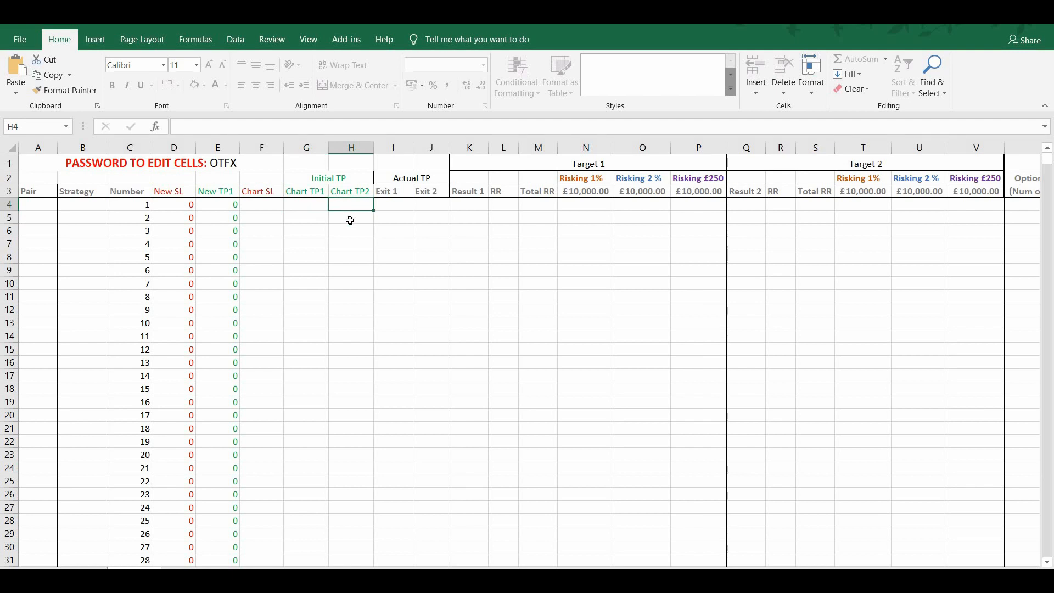
pyautogui.click(313, 206)
pyautogui.click(357, 205)
pyautogui.click(309, 207)
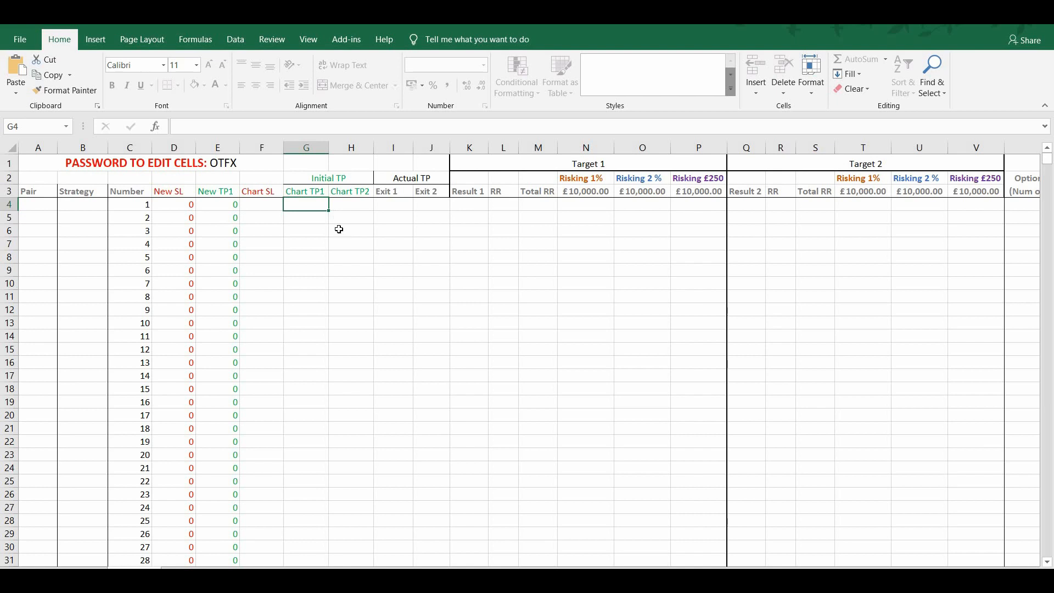
pyautogui.click(348, 205)
pyautogui.click(305, 207)
pyautogui.click(348, 207)
pyautogui.click(305, 207)
pyautogui.click(348, 207)
pyautogui.press('Left')
# Compare the Actual TP heading with the first trade's Chart TP1 and Chart TP2 cells
pyautogui.click(398, 207)
pyautogui.click(397, 180)
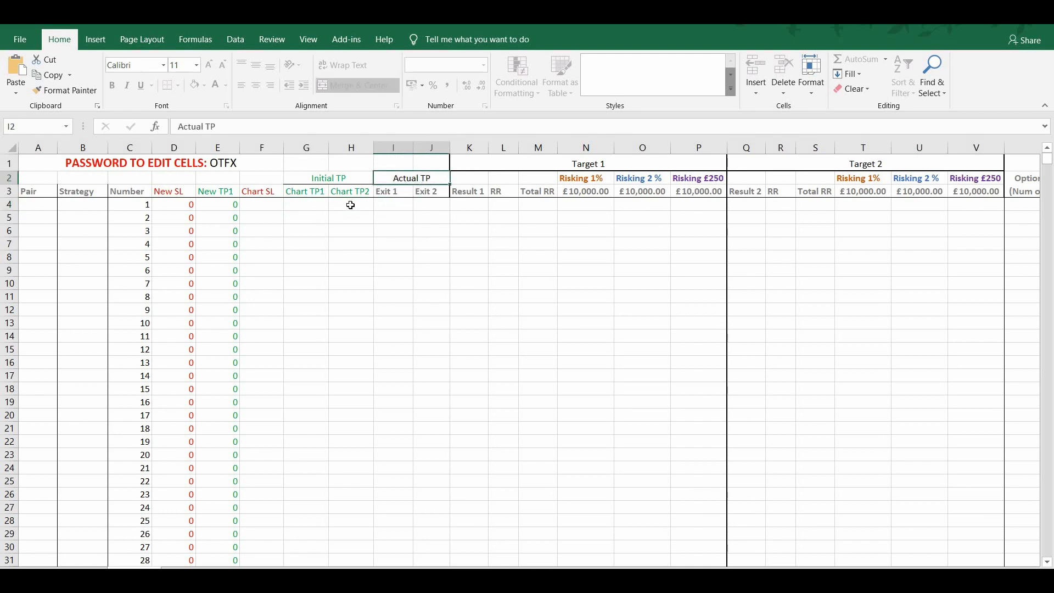
pyautogui.click(317, 205)
pyautogui.click(352, 205)
pyautogui.click(319, 205)
pyautogui.click(355, 205)
pyautogui.click(313, 209)
pyautogui.click(349, 208)
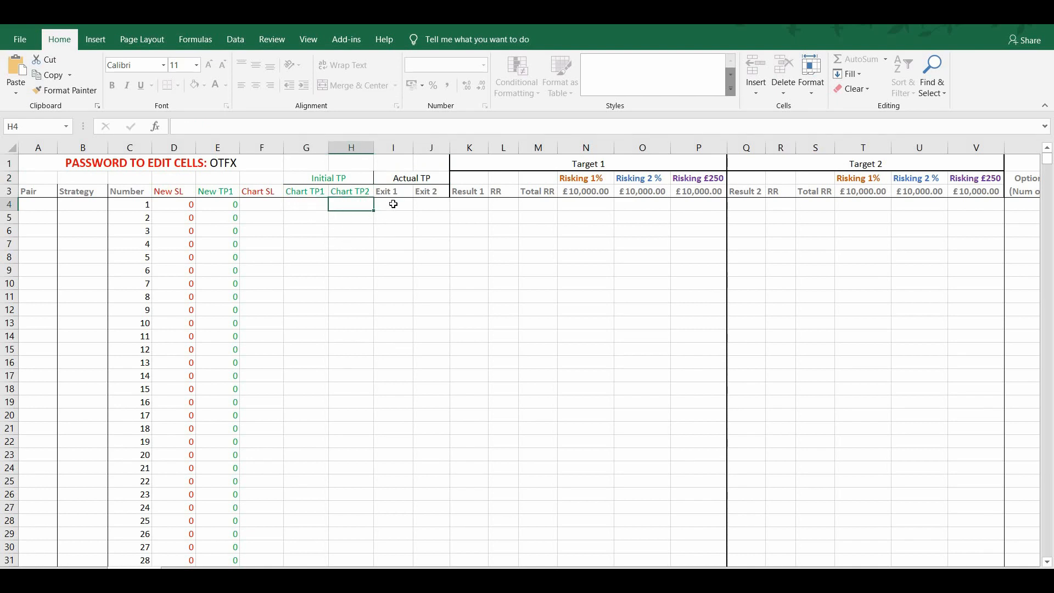
# Examine the Exit 1 and Exit 2 entry cells for the first trade, comparing them with Chart TP1
pyautogui.click(396, 208)
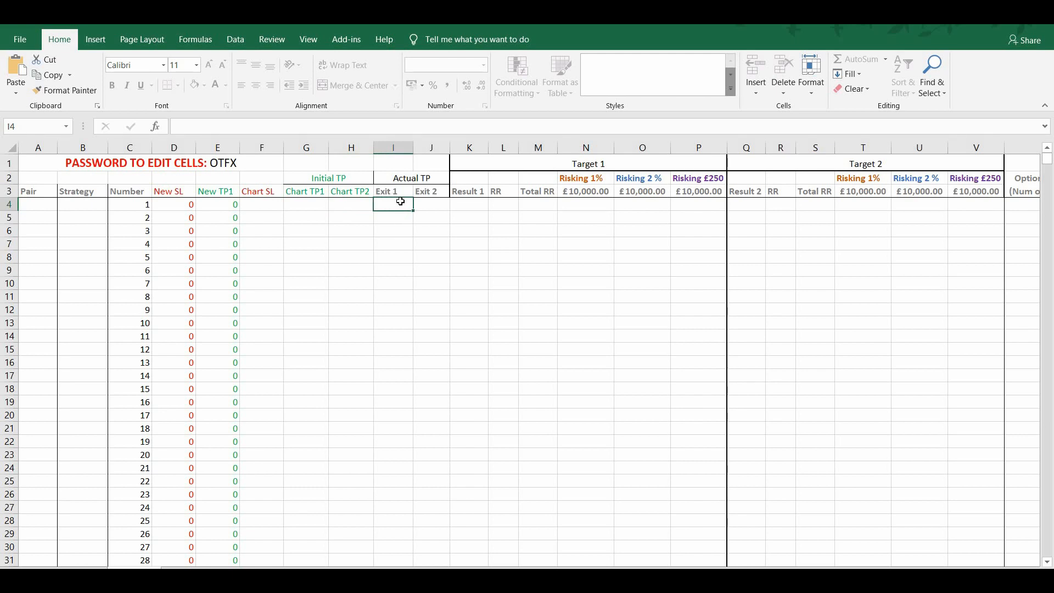
pyautogui.click(407, 197)
pyautogui.click(435, 196)
pyautogui.click(411, 210)
pyautogui.click(435, 193)
pyautogui.click(434, 203)
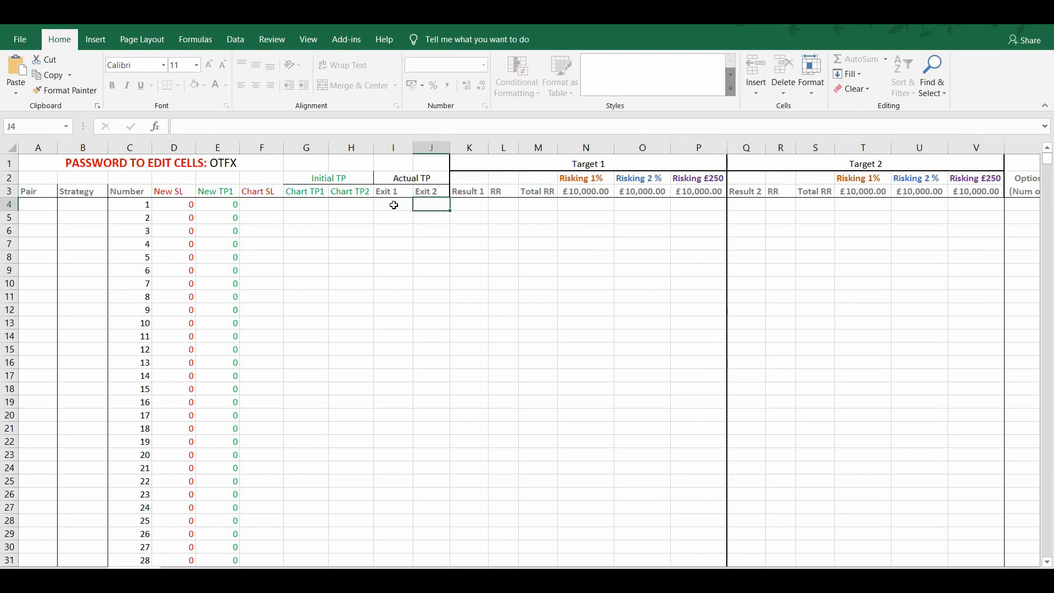
pyautogui.press('Left')
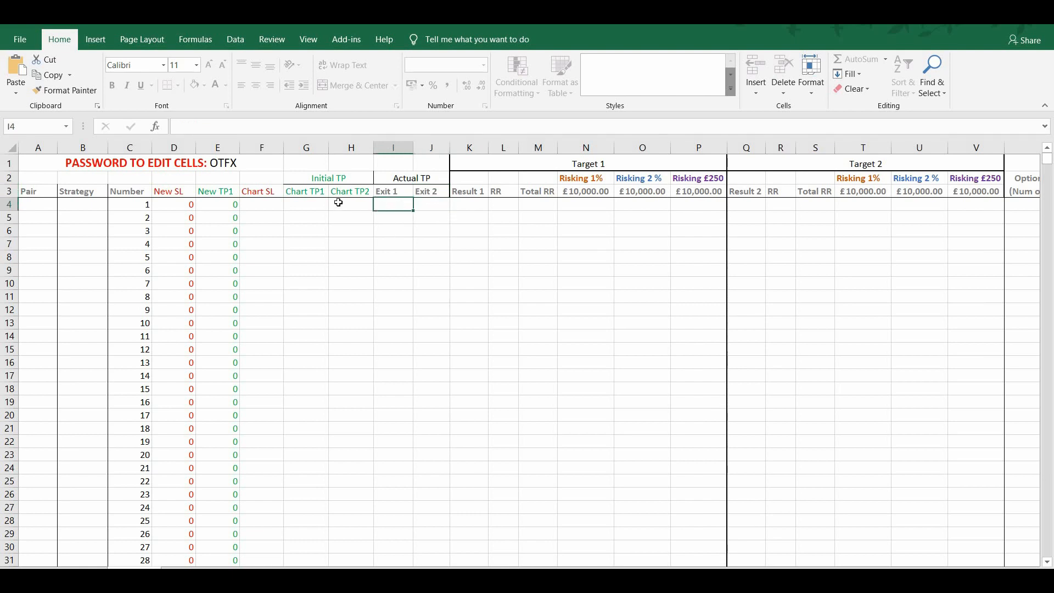
pyautogui.click(314, 191)
pyautogui.click(310, 207)
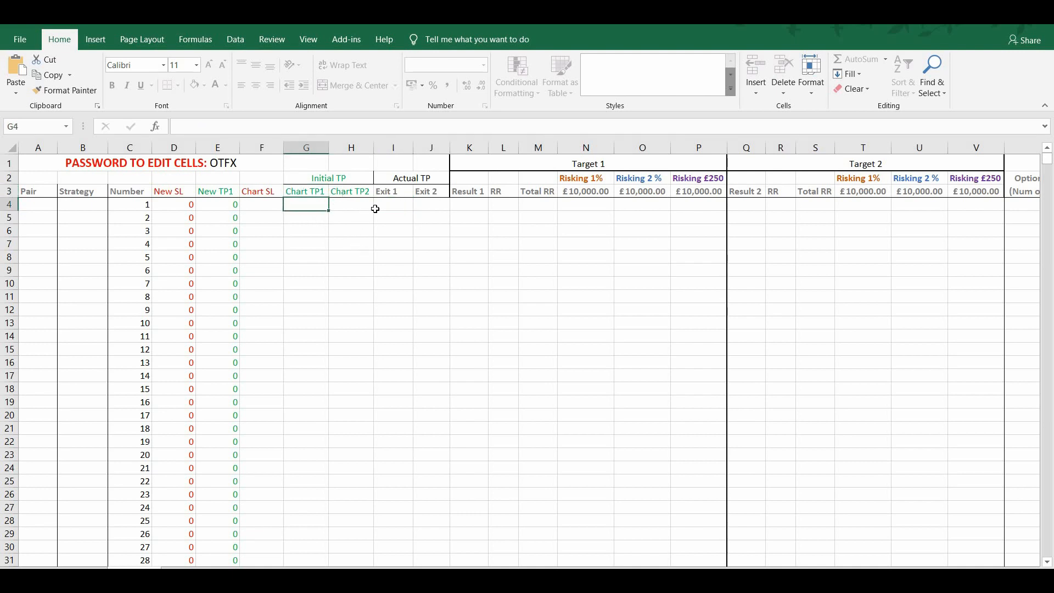
pyautogui.click(434, 191)
pyautogui.click(432, 208)
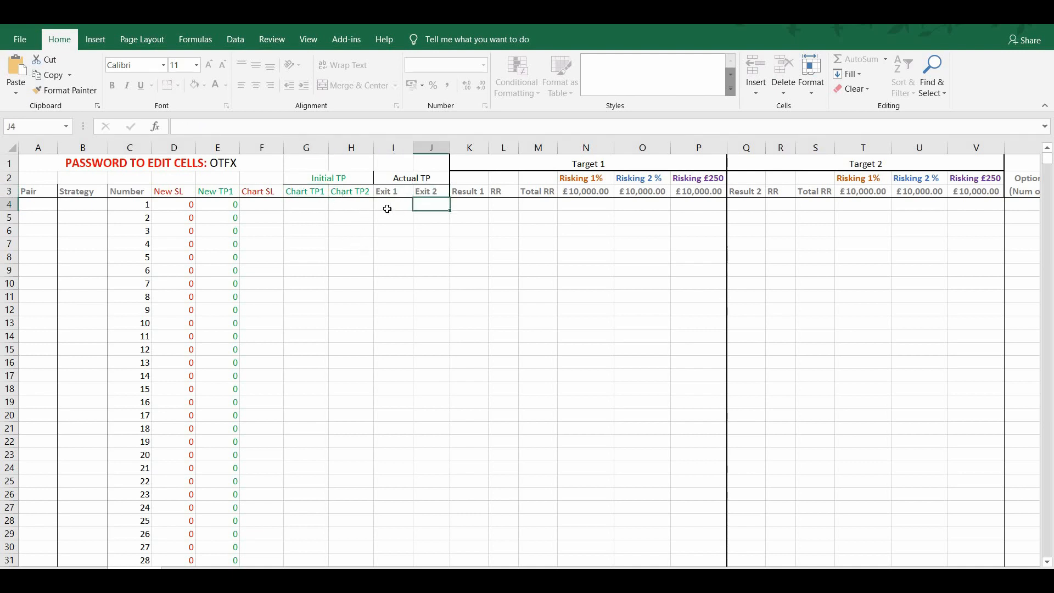
pyautogui.click(399, 209)
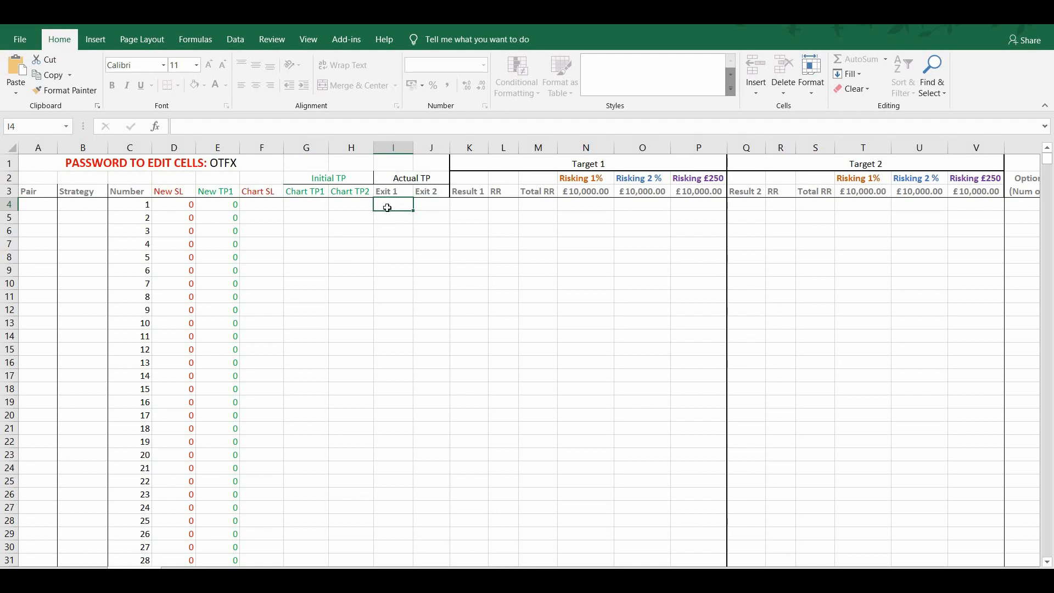
pyautogui.click(425, 204)
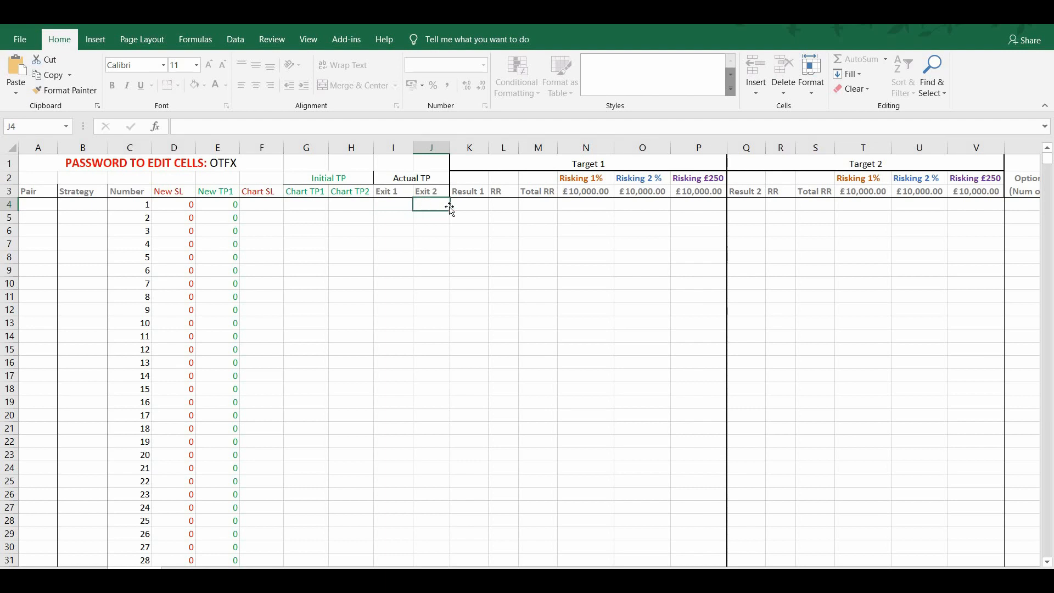
pyautogui.click(398, 205)
# Review the Target 1 and Target 2 results area in columns K to V against the Chart SL and Exit entry cells
pyautogui.moveTo(472, 207); pyautogui.dragTo(969, 401)
pyautogui.moveTo(980, 555); pyautogui.dragTo(977, 555)
pyautogui.click(643, 243)
pyautogui.moveTo(464, 207); pyautogui.dragTo(977, 441)
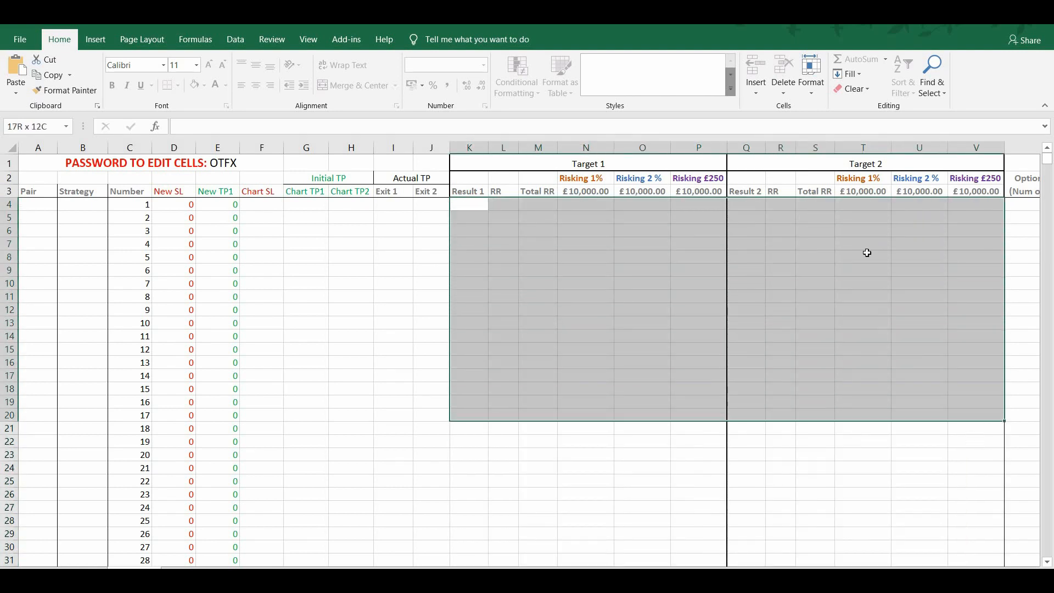
pyautogui.click(857, 205)
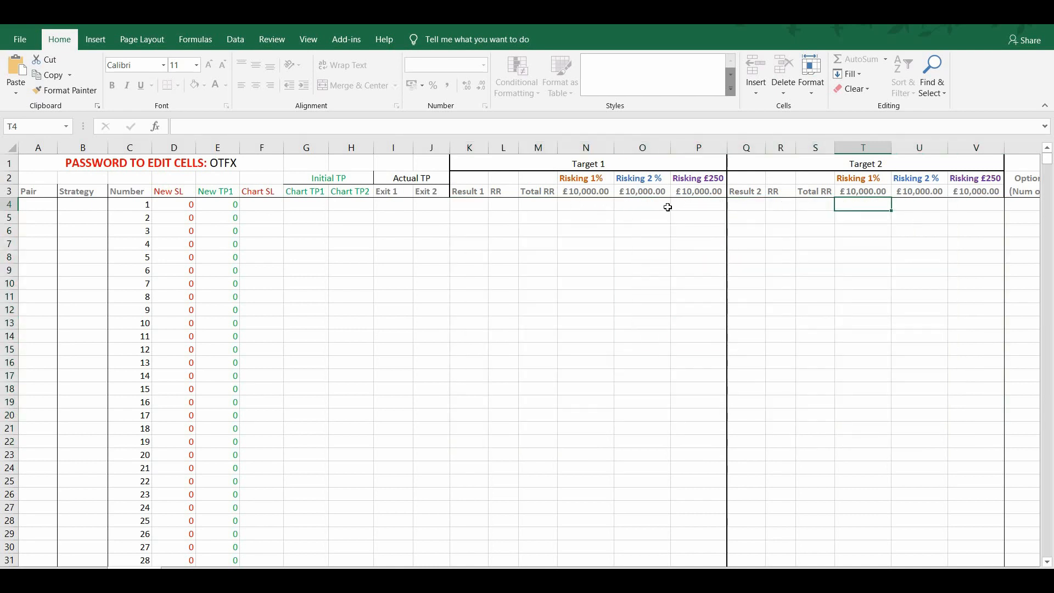
pyautogui.click(266, 206)
pyautogui.moveTo(425, 206); pyautogui.dragTo(415, 206)
pyautogui.click(406, 206)
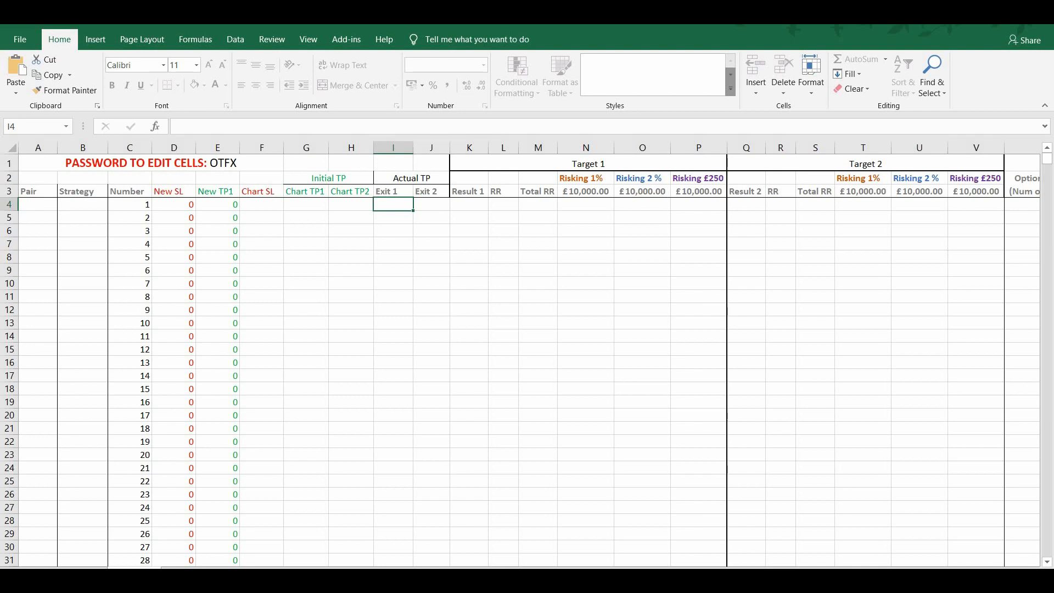
# Examine the Optional Target and Hit Target? columns alongside the first trade's Chart TP1 and Chart TP2 cells
pyautogui.hscroll(6, 1004, 483)
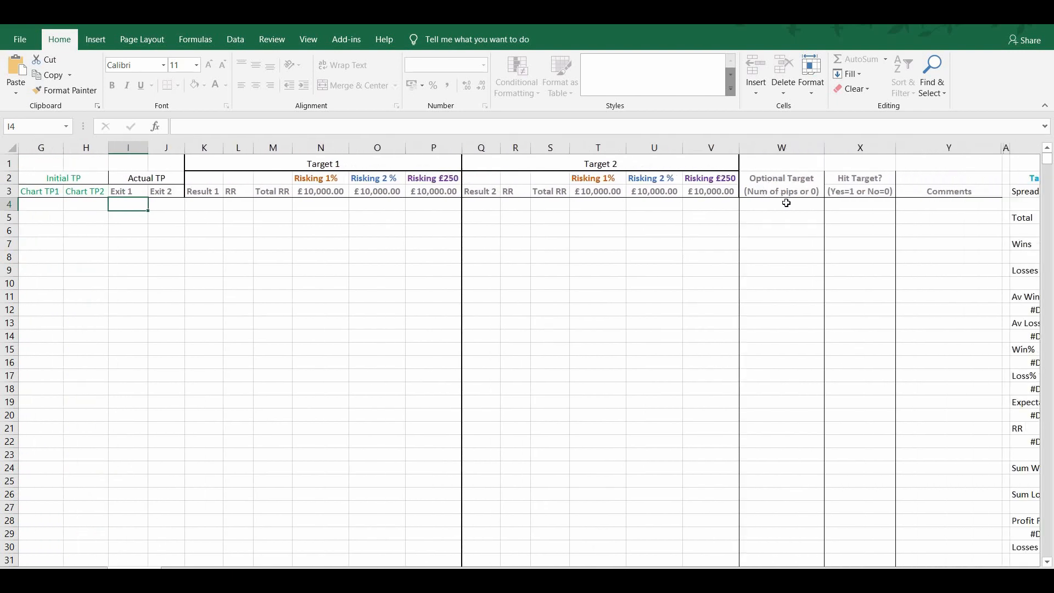
pyautogui.click(786, 203)
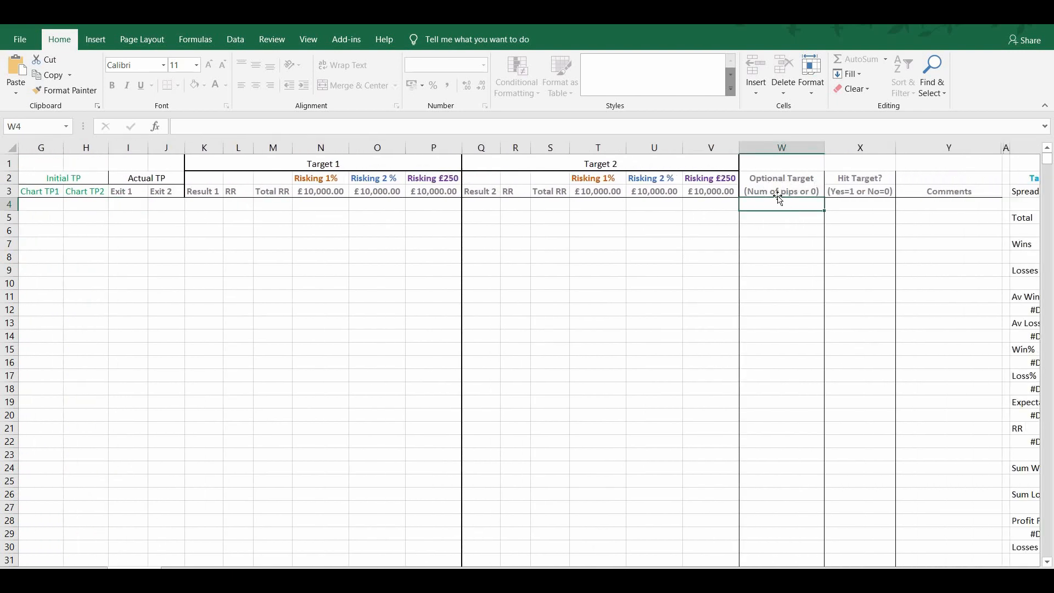
pyautogui.click(39, 206)
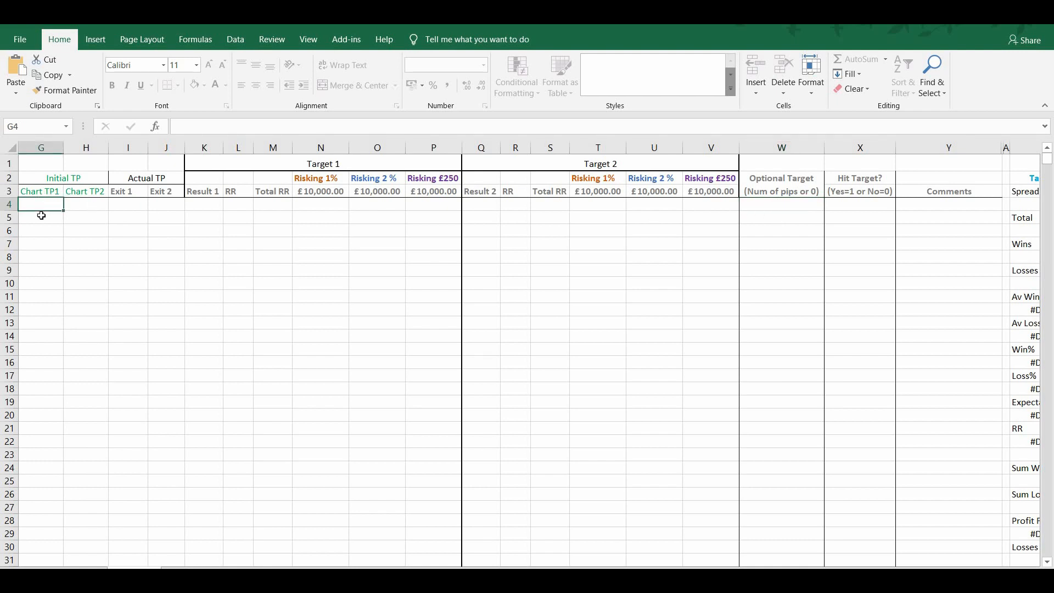
pyautogui.click(85, 204)
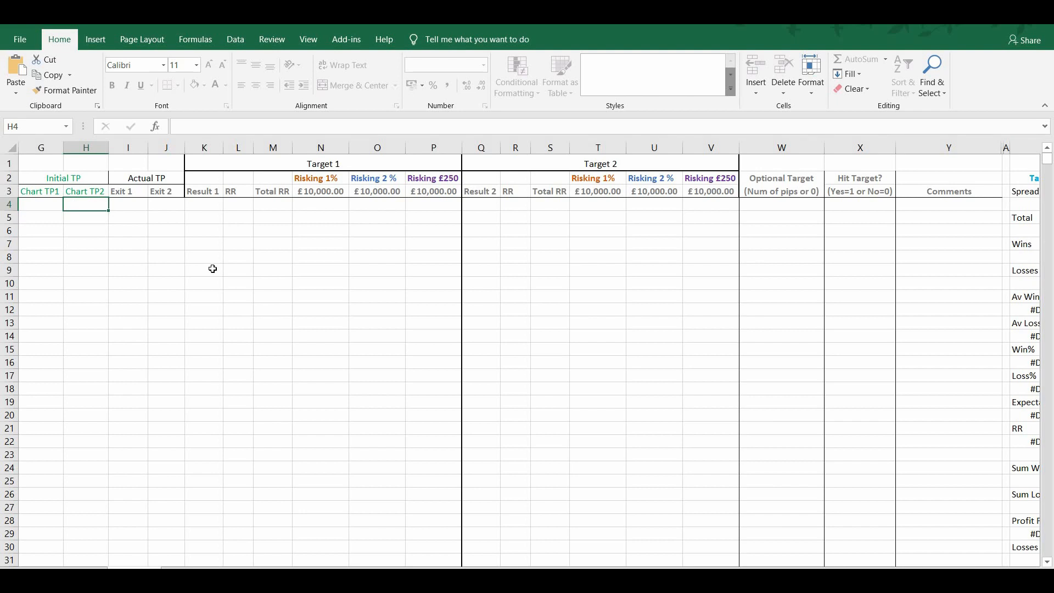
pyautogui.click(794, 205)
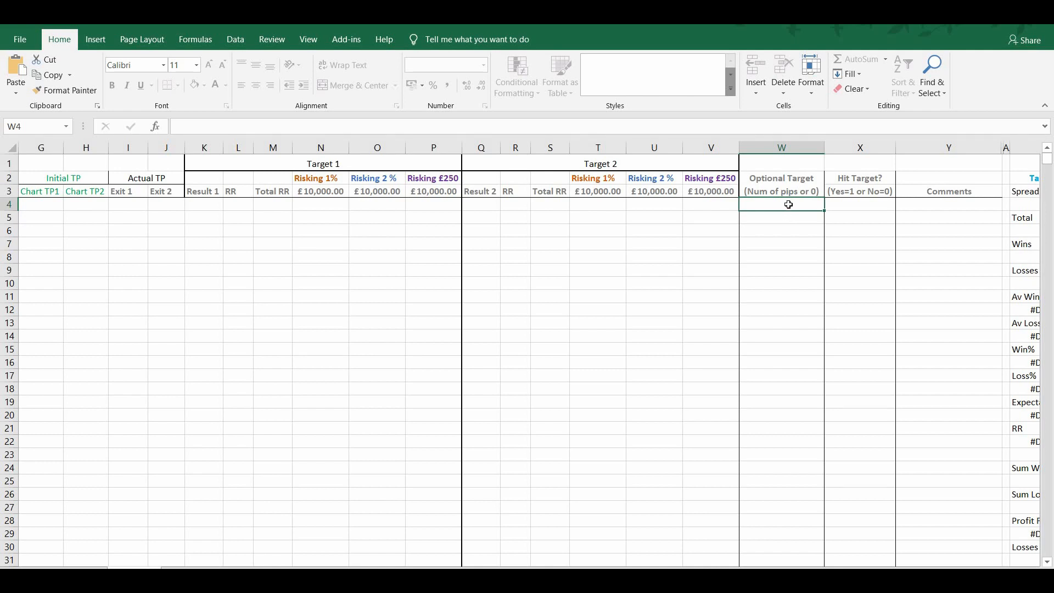
pyautogui.click(864, 202)
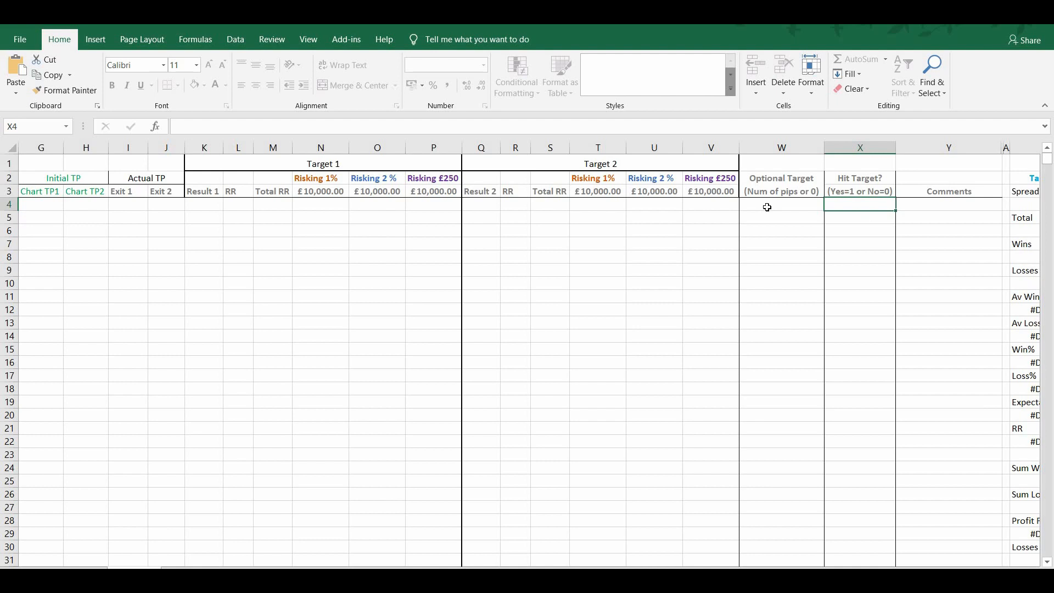
pyautogui.moveTo(771, 205); pyautogui.dragTo(772, 284)
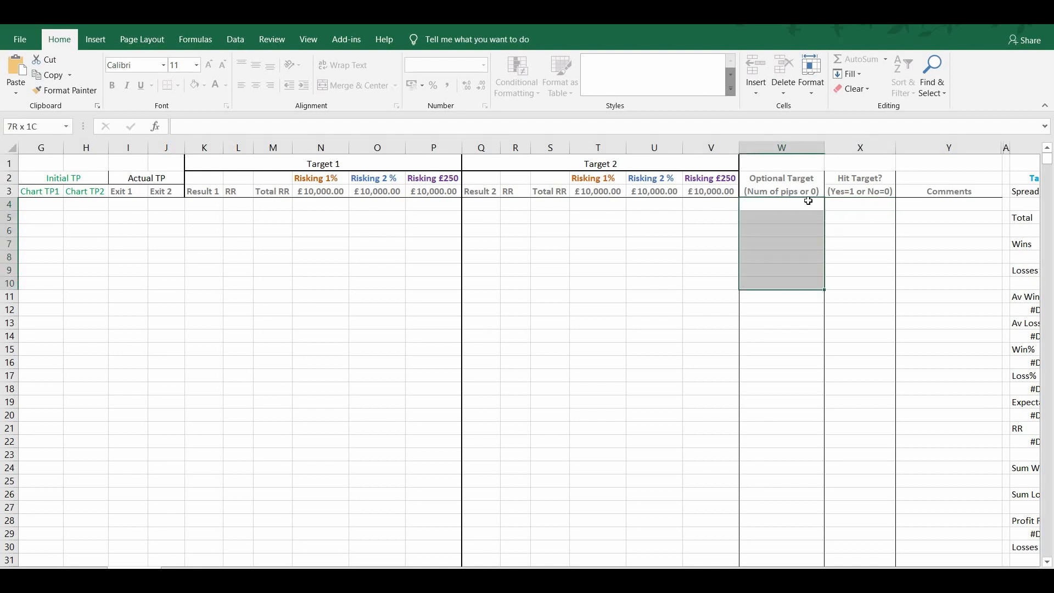
pyautogui.click(808, 205)
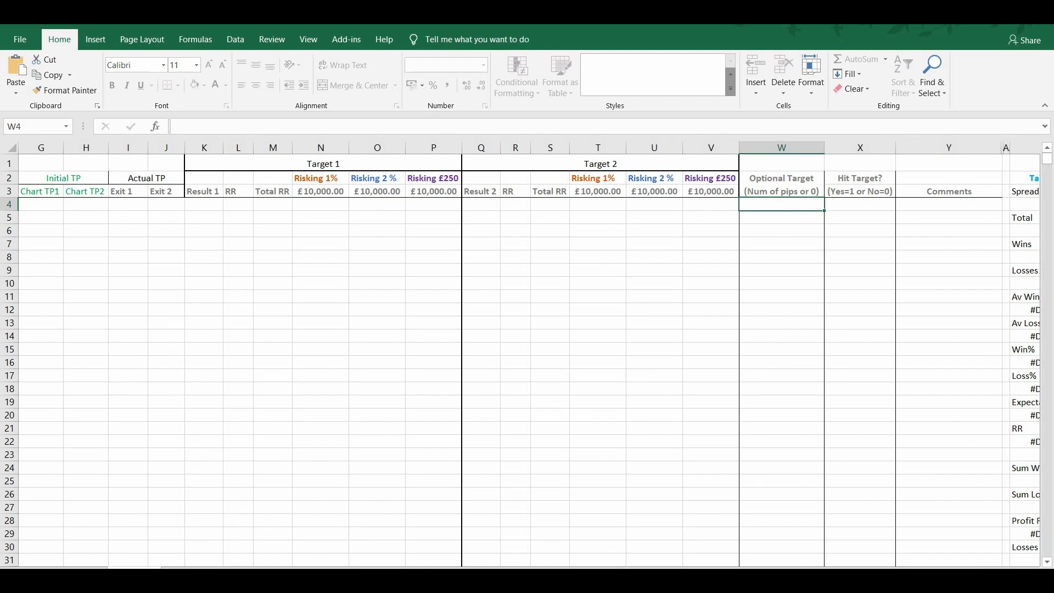
# Compare the first trade's Chart TP2 cell with its Optional Target and Hit Target? cells
pyautogui.click(89, 211)
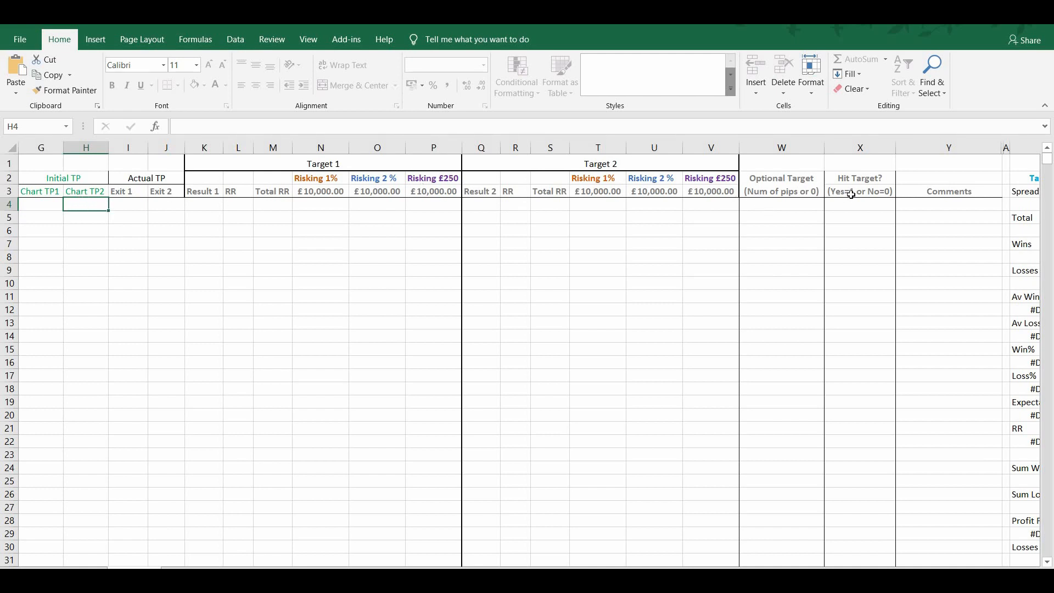
pyautogui.click(874, 205)
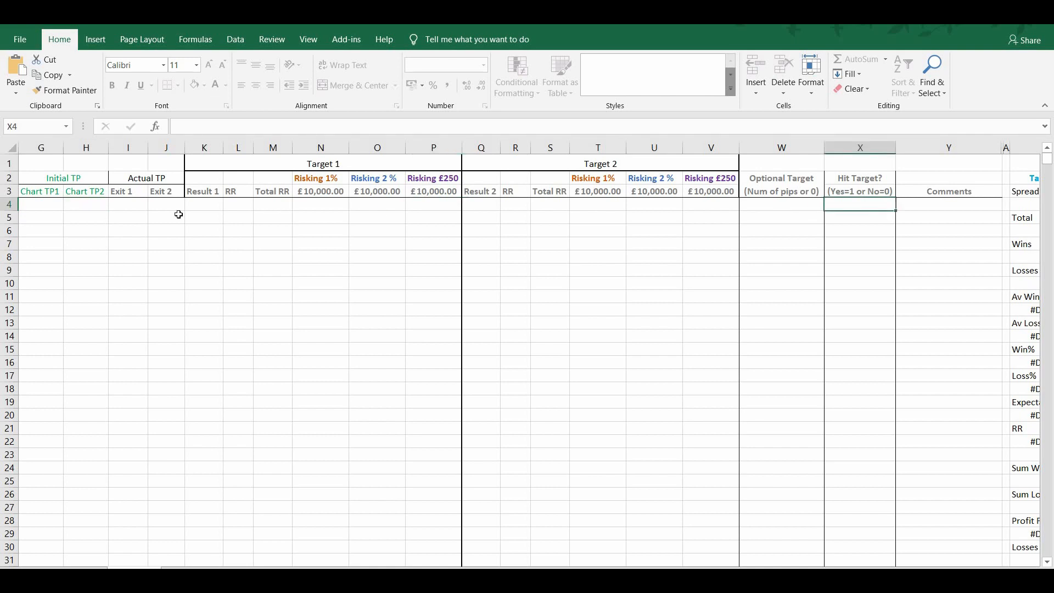
pyautogui.click(78, 208)
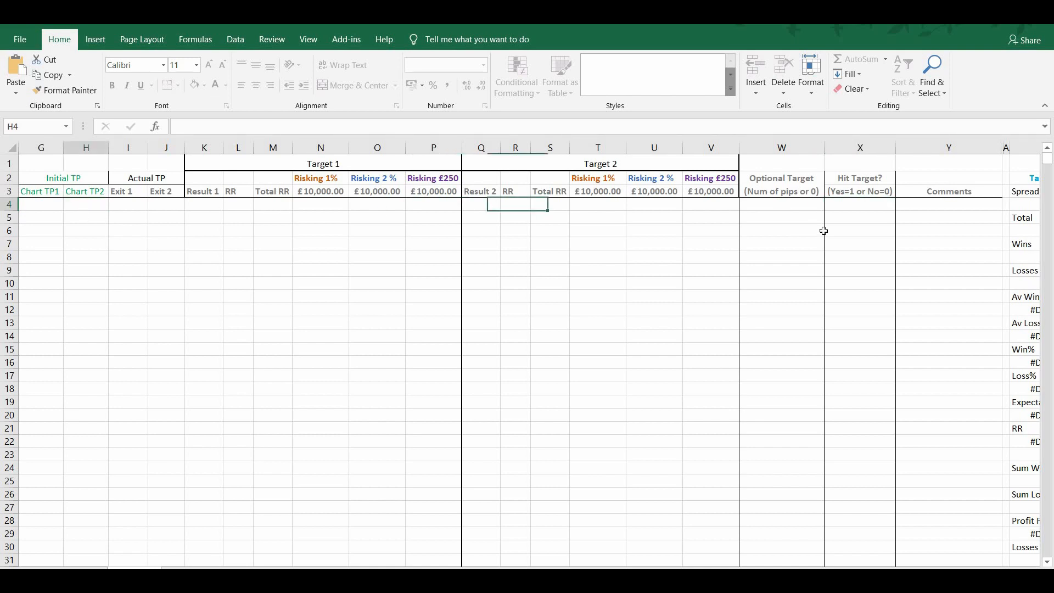
pyautogui.click(795, 202)
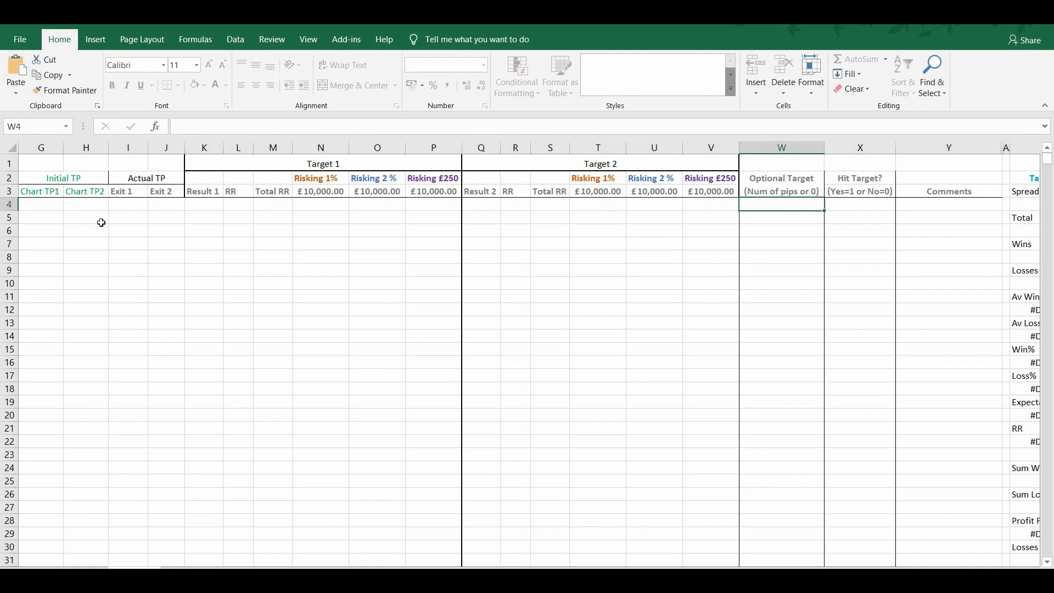
pyautogui.click(83, 207)
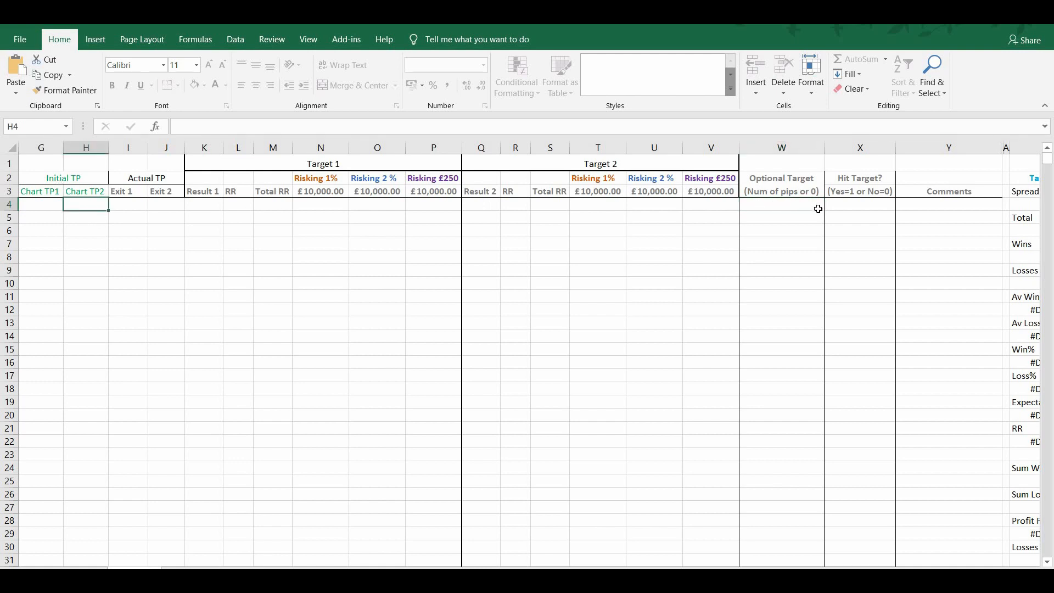
pyautogui.click(855, 209)
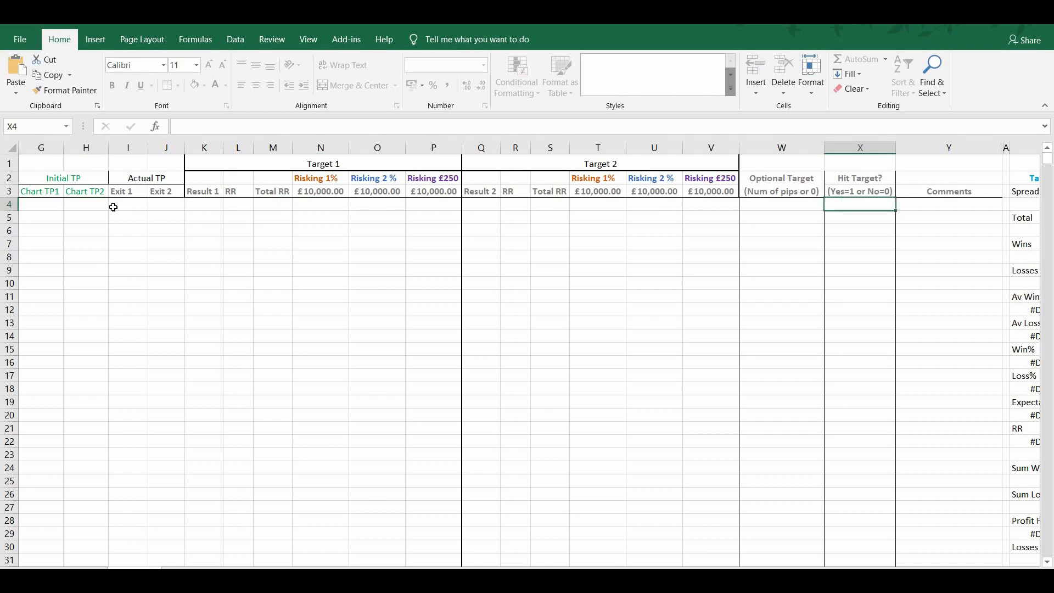
pyautogui.click(79, 202)
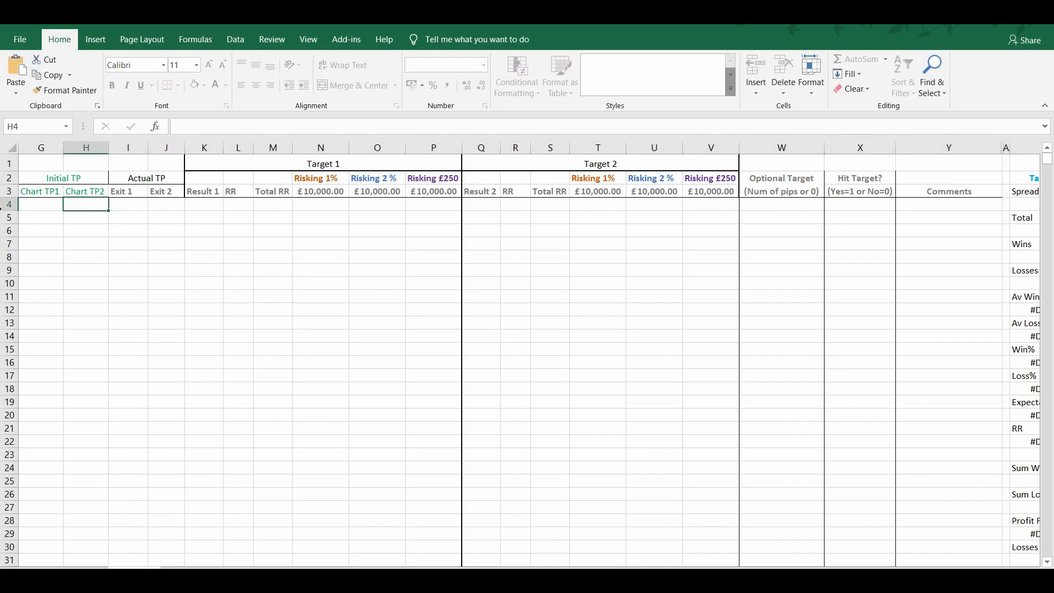
# Review the entry cells from Chart TP2 through Optional Target and Hit Target? to the Comments column
pyautogui.press('Down')
pyautogui.press('Down')
pyautogui.press('Up')
pyautogui.press('Up')
pyautogui.click(788, 204)
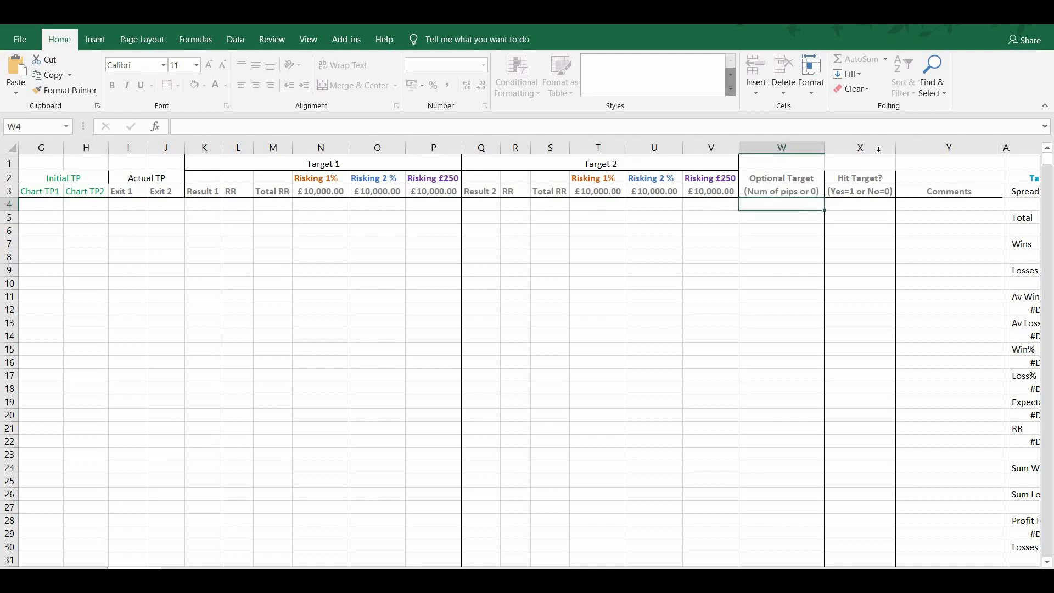
pyautogui.click(853, 204)
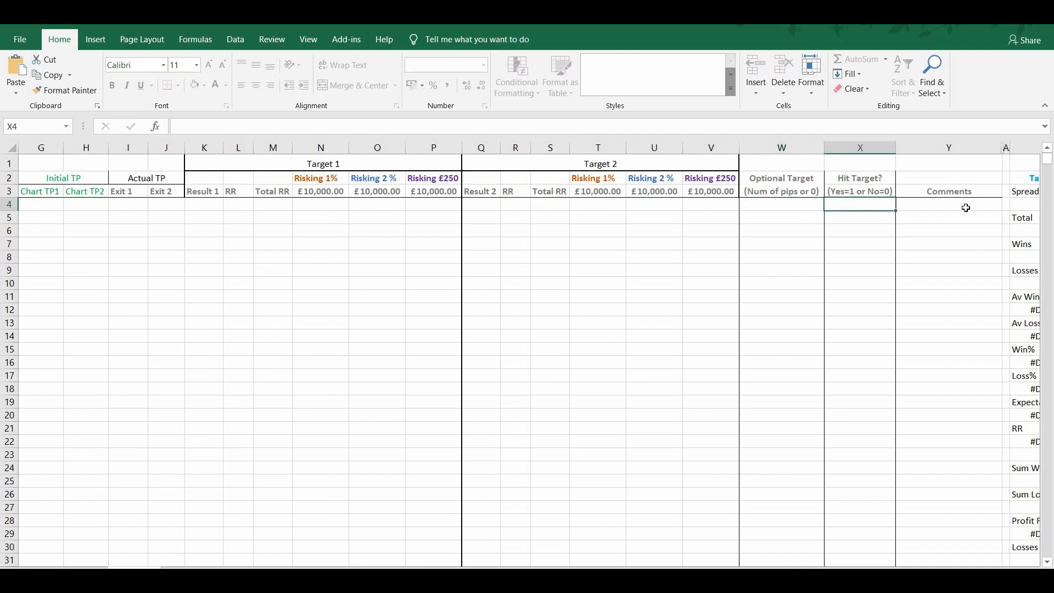
pyautogui.press('Right')
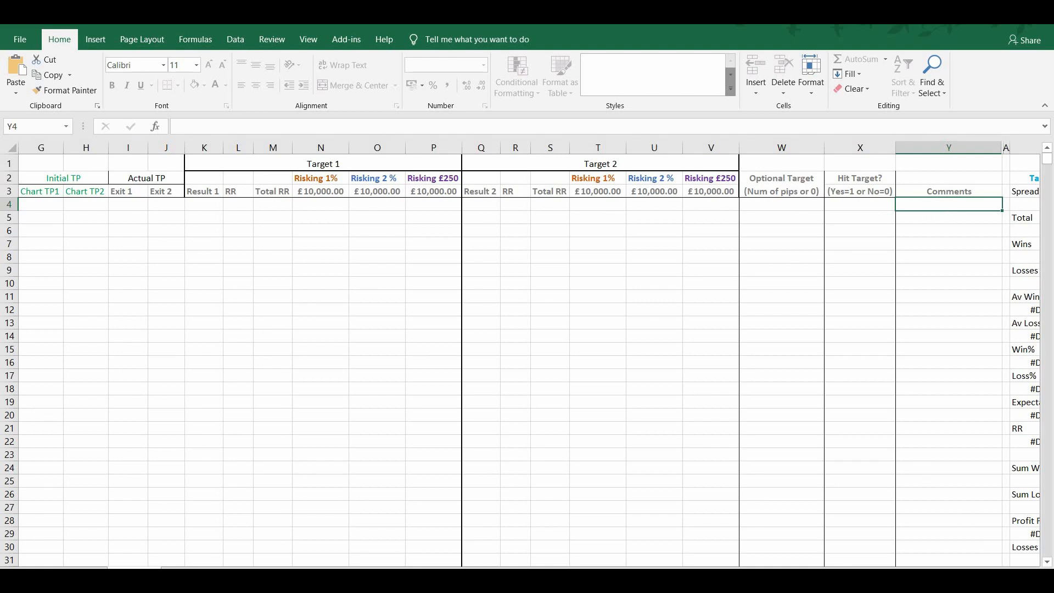
# Examine the Spread entry cells for Target 1 and Target 2 in the statistics area, cells AK4 and AL4
pyautogui.hscroll(3, 878, 275)
pyautogui.click(880, 203)
pyautogui.press('Right')
pyautogui.press('Left')
pyautogui.press('Right')
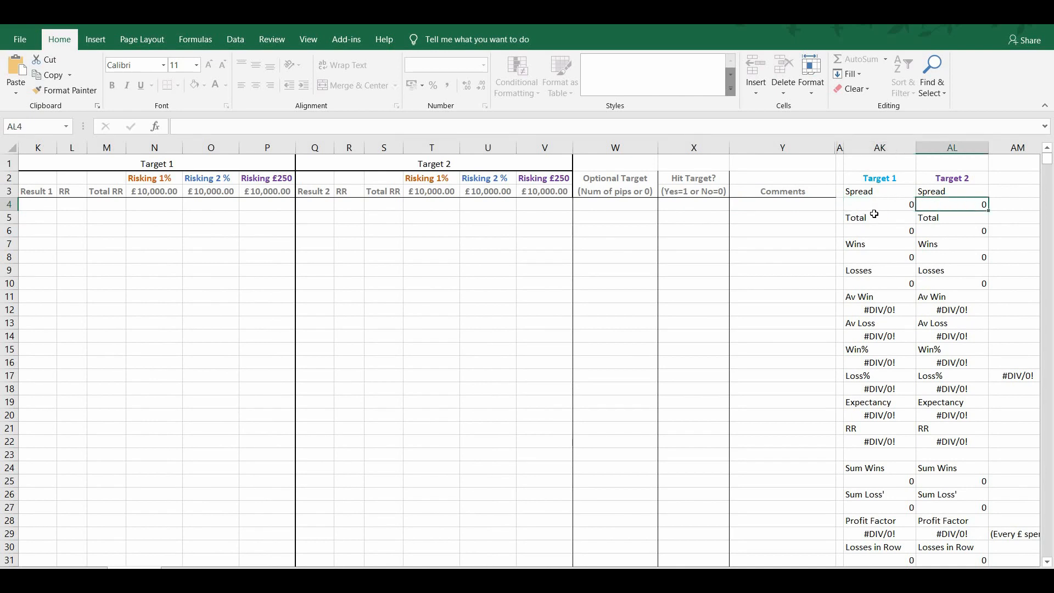
pyautogui.press('Left')
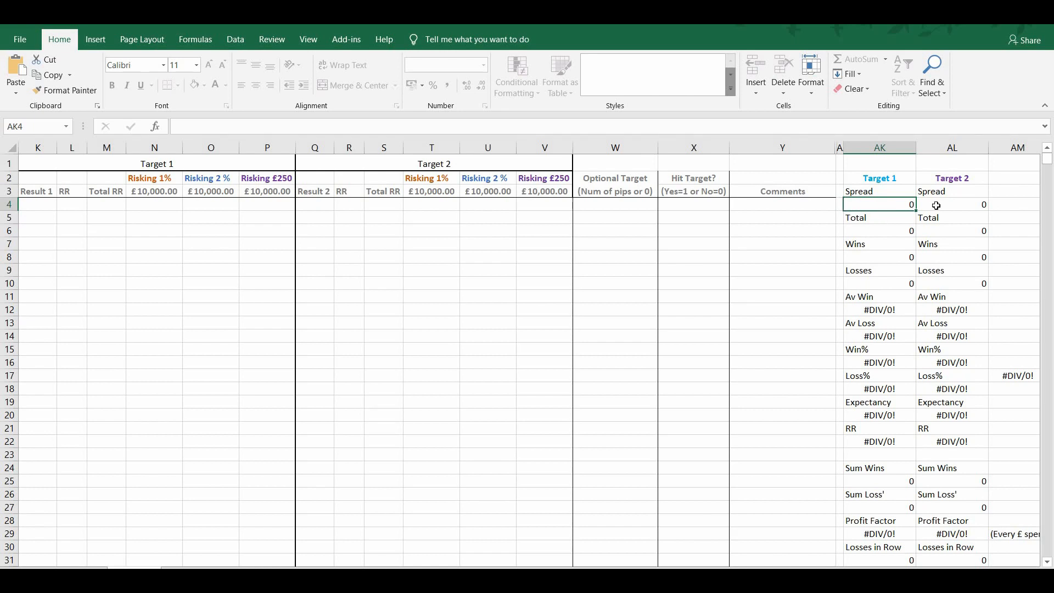
pyautogui.press('Right')
pyautogui.press('Left')
pyautogui.press('Right')
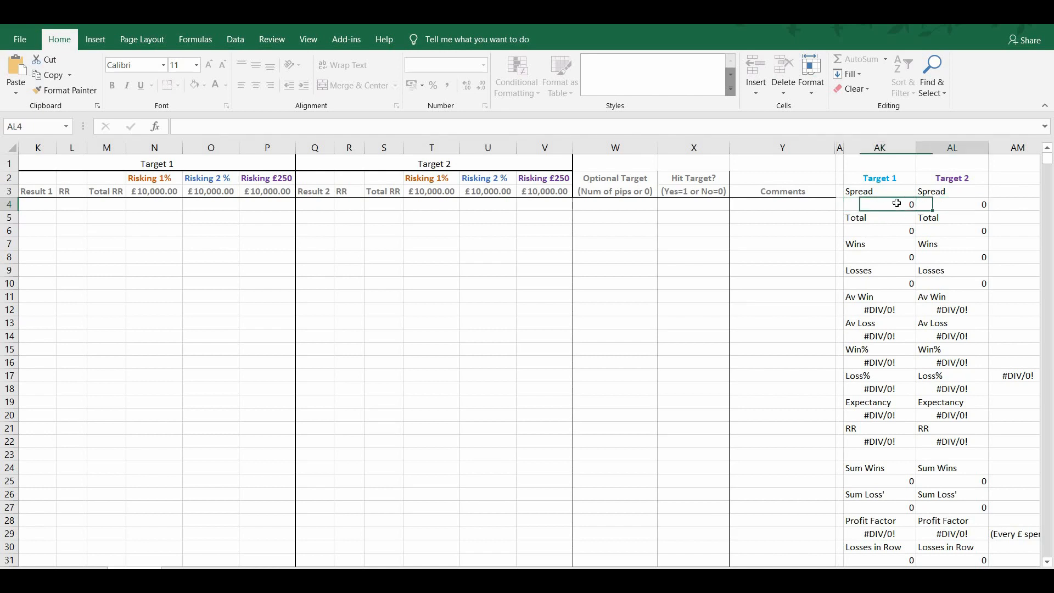
pyautogui.press('Left')
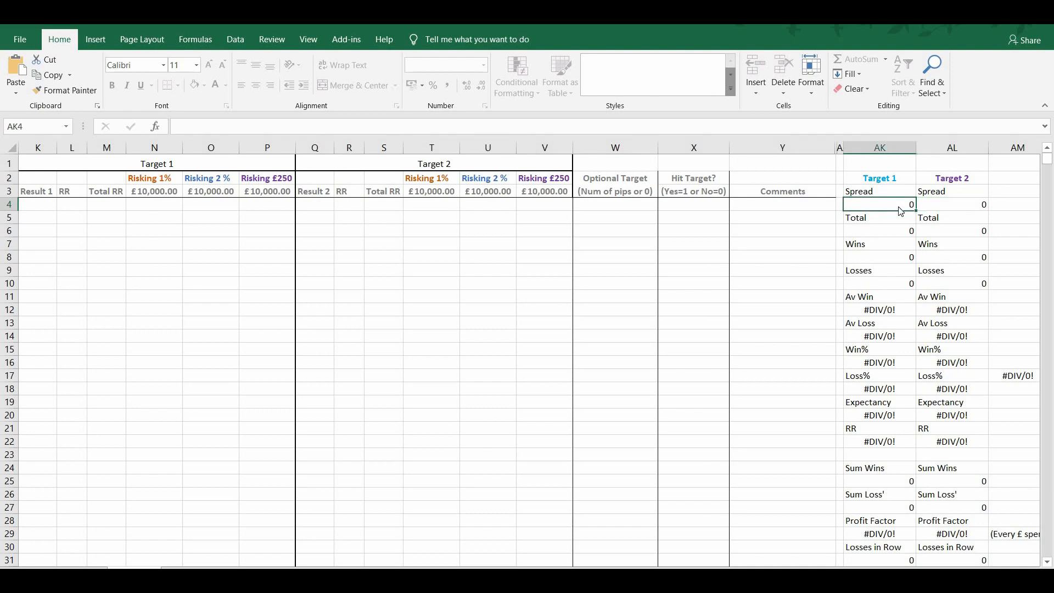
# Try to edit the Target 1 Spread cell, and look up the sheet's cell-editing password in row 1
pyautogui.doubleClick(901, 212)
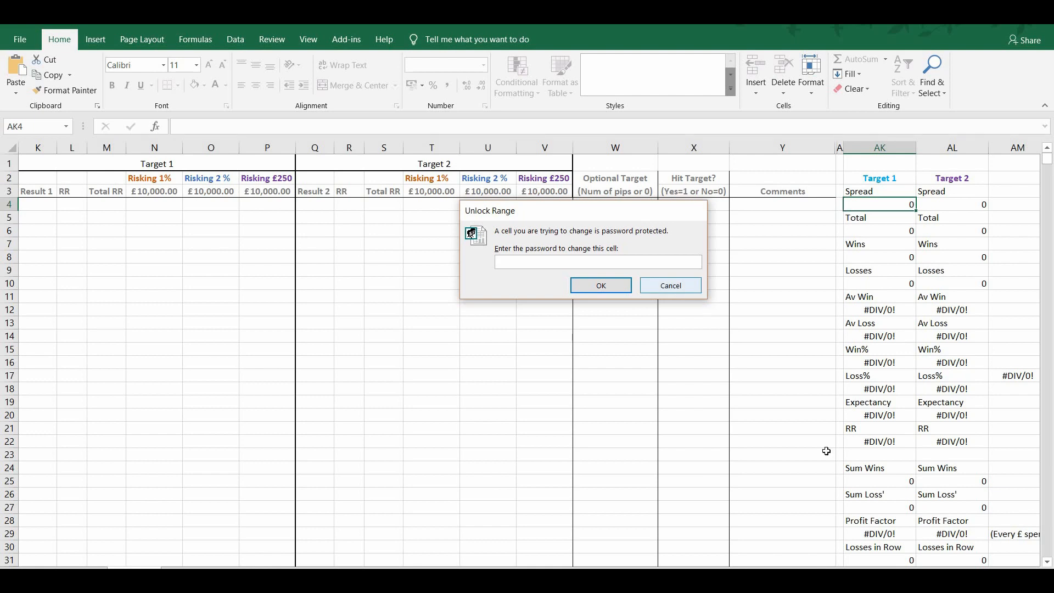
pyautogui.press('Escape')
pyautogui.moveTo(908, 574); pyautogui.dragTo(845, 574)
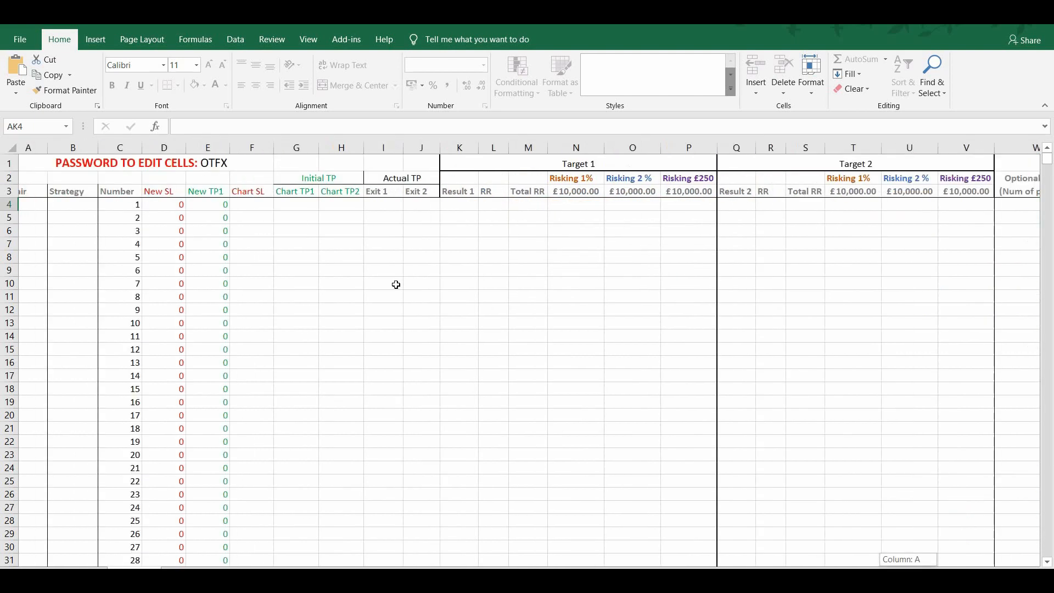
pyautogui.click(57, 158)
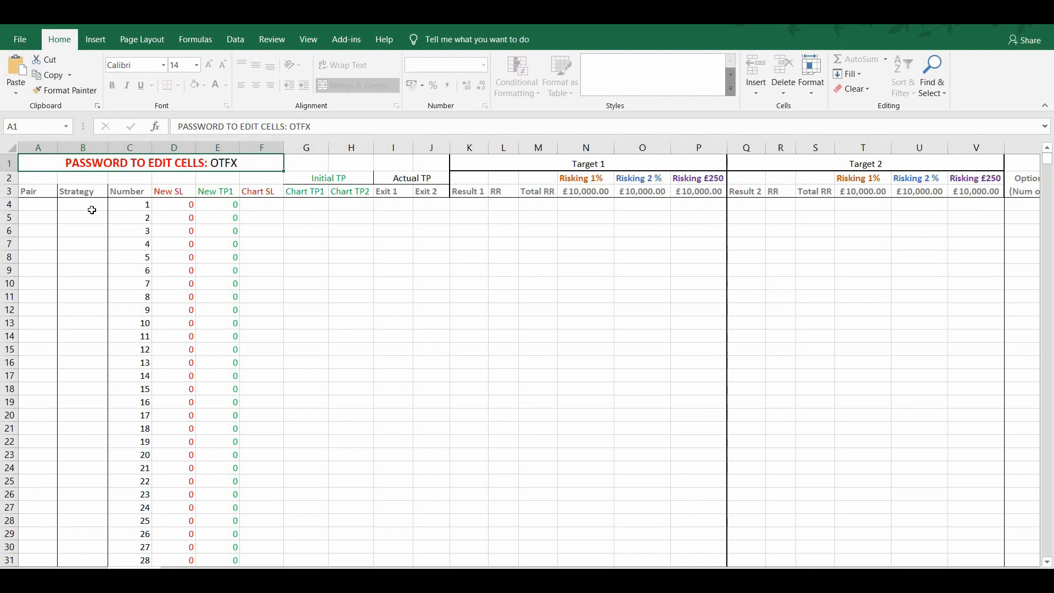
# Unlock the protected entry cells from the first Pair cell by entering the cell-editing password
pyautogui.click(59, 205)
pyautogui.doubleClick(42, 211)
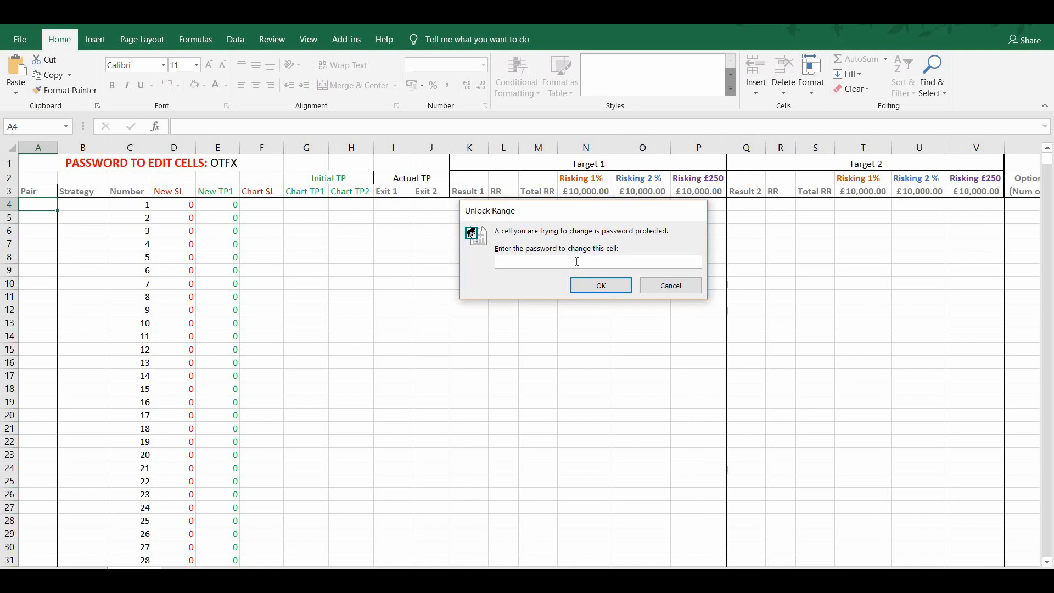
pyautogui.press('Return')
pyautogui.click(79, 211)
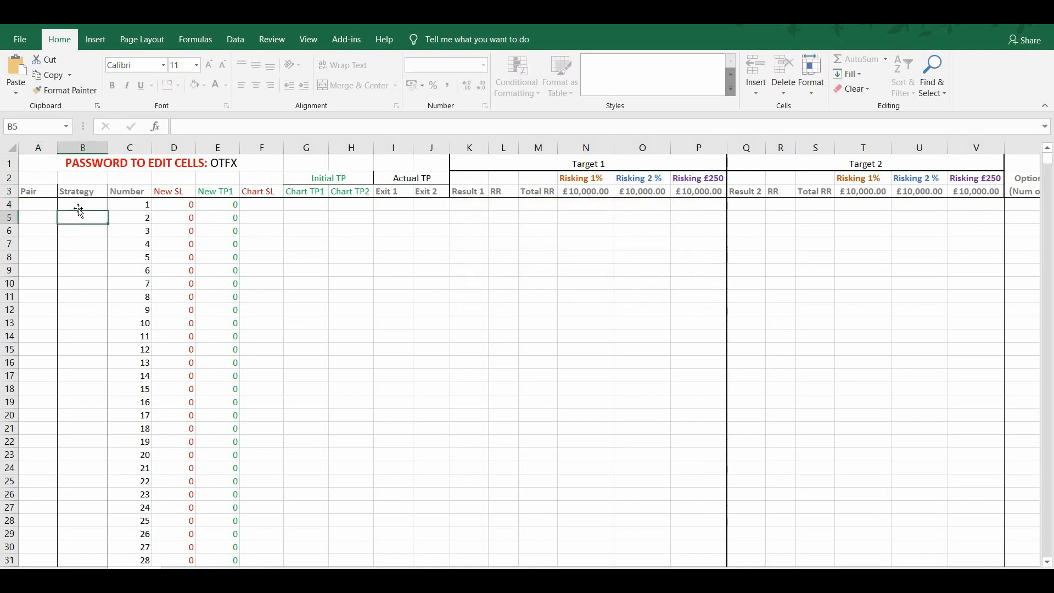
# Try to edit the calculated Target 1 cells under Risking 2% and Risking 1%, and review the Target 1 results columns
pyautogui.click(636, 179)
pyautogui.doubleClick(636, 217)
pyautogui.click(538, 345)
pyautogui.press('Return')
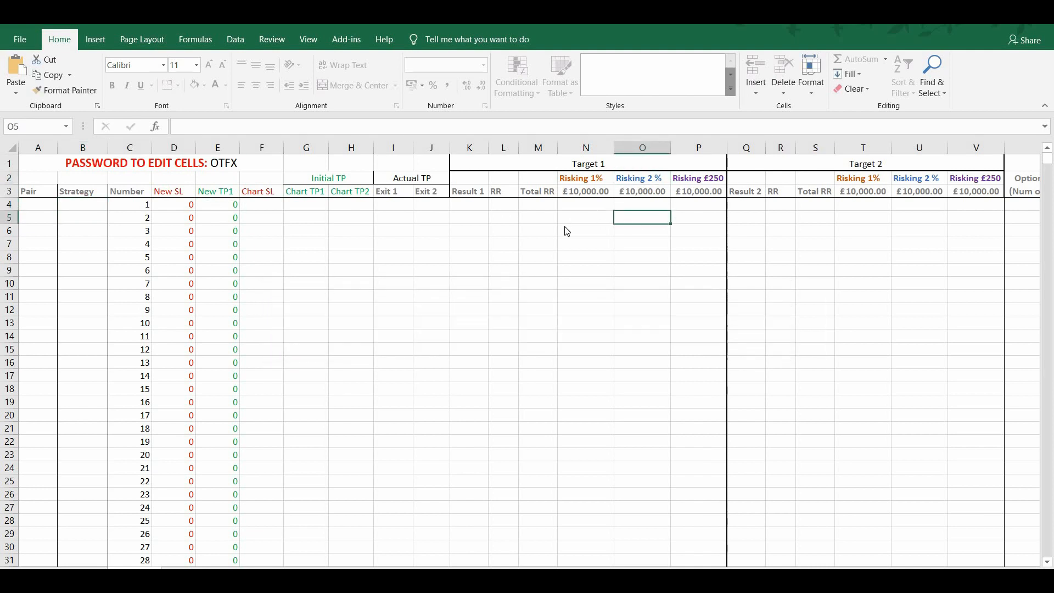
pyautogui.doubleClick(564, 229)
pyautogui.press('Return')
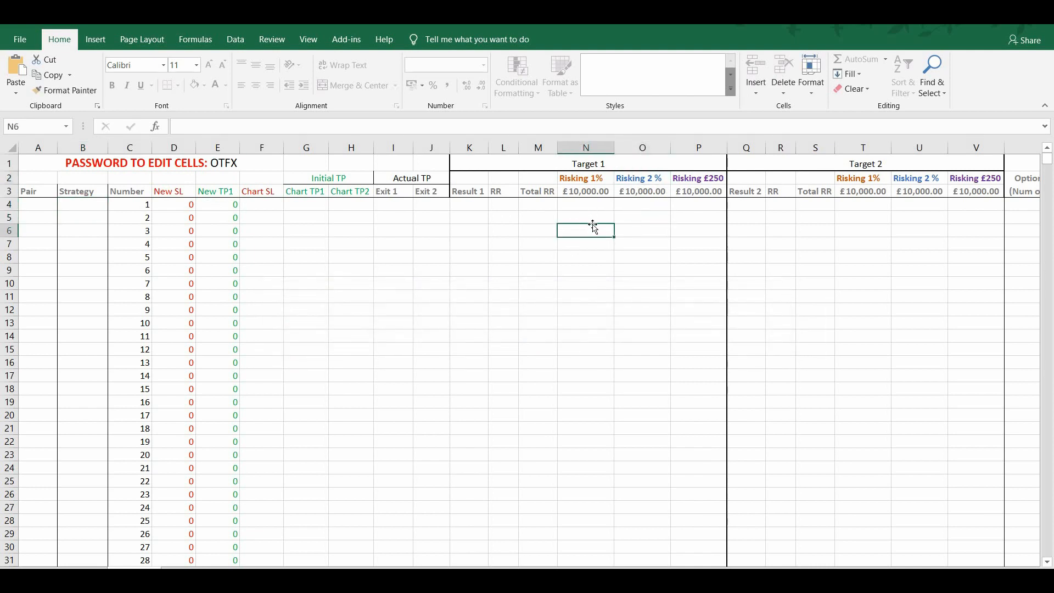
pyautogui.click(653, 221)
pyautogui.click(686, 218)
pyautogui.moveTo(471, 211); pyautogui.dragTo(699, 209)
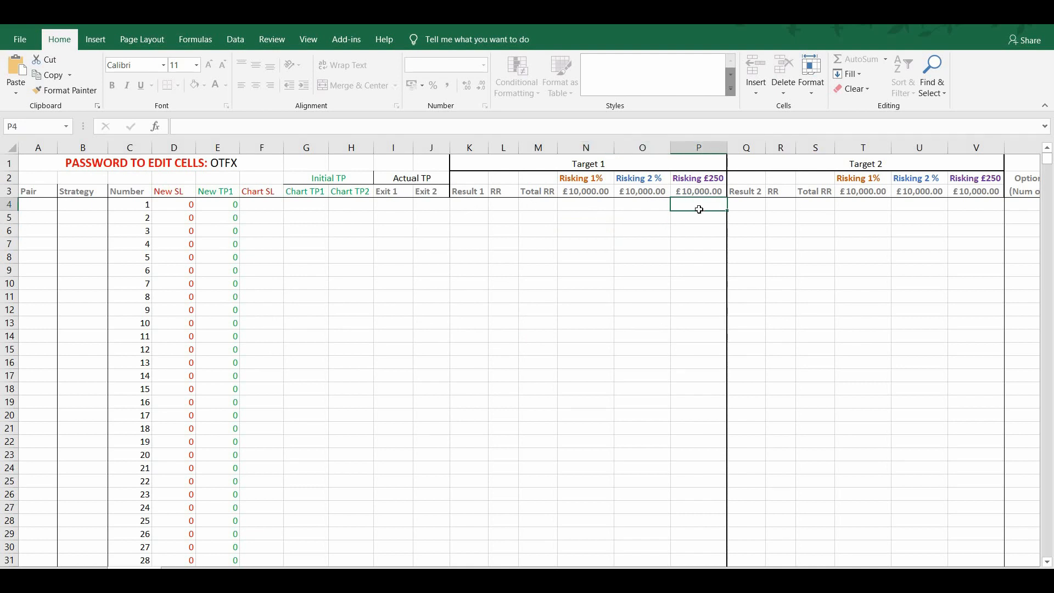
# Check whether the first trade's Chart TP1 cell can be edited, and look over its Chart SL, Chart TP2 and Exit 1 cells
pyautogui.click(256, 204)
pyautogui.doubleClick(304, 205)
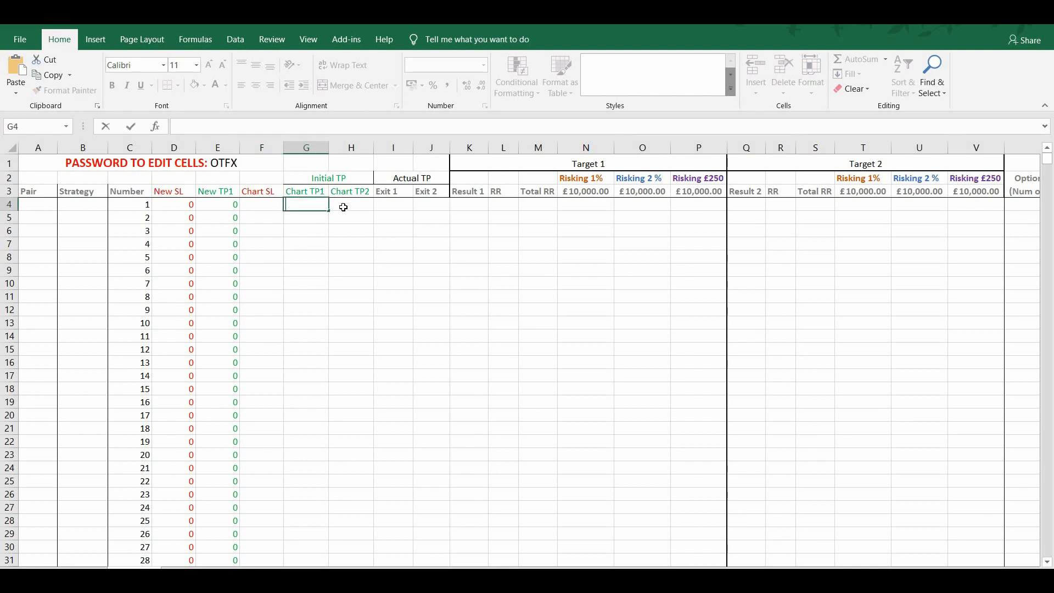
pyautogui.press('Tab')
pyautogui.press('Tab')
# Set the Spread to 1 for both Target 1 and Target 2 in cells AK4 and AL4
pyautogui.hscroll(6, 990, 322)
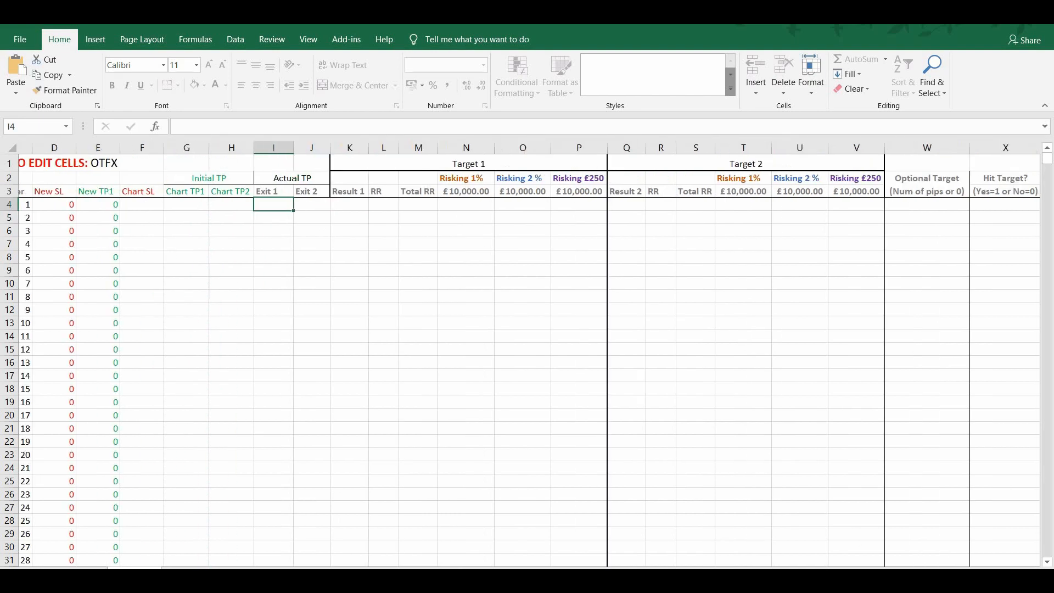
pyautogui.click(966, 206)
pyautogui.press('BackSpace')
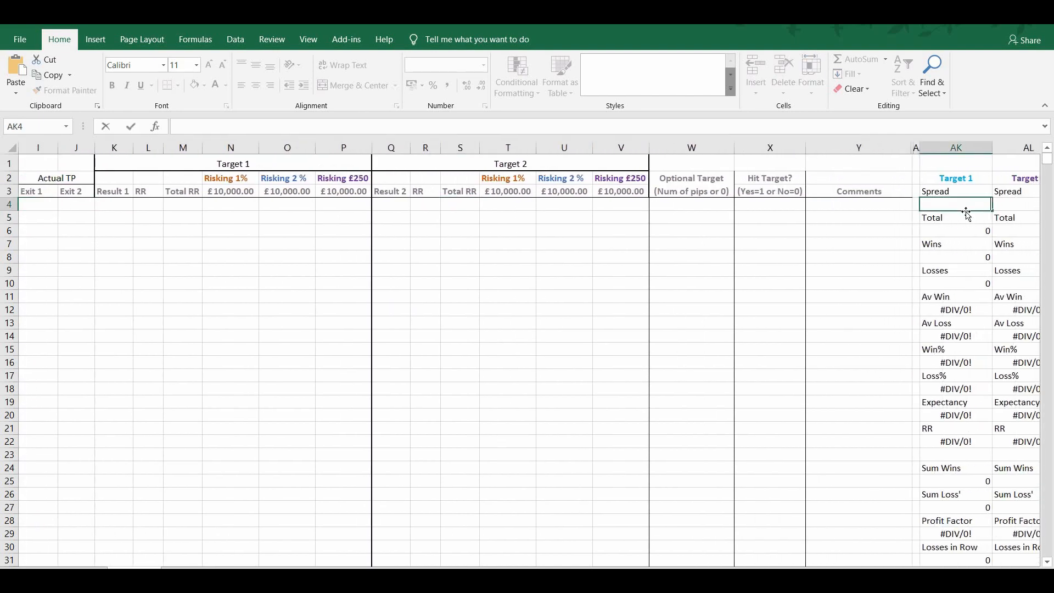
pyautogui.click(1015, 206)
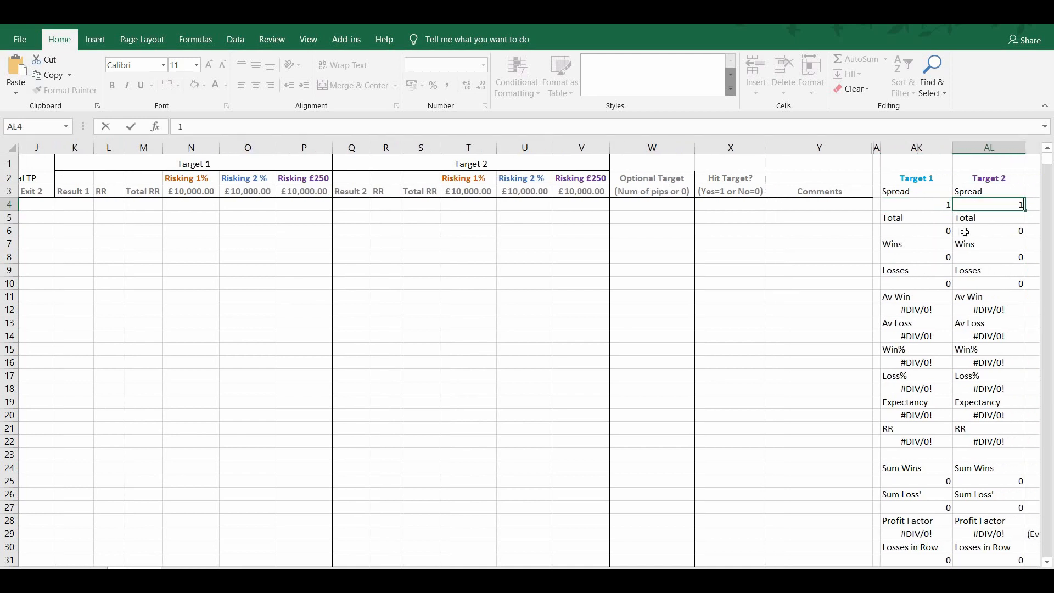
pyautogui.click(927, 179)
# Examine how the Target 1 and Target 2 Spread entries affect the New SL and New TP1 columns
pyautogui.click(987, 180)
pyautogui.moveTo(913, 215); pyautogui.dragTo(969, 165)
pyautogui.moveTo(933, 573); pyautogui.dragTo(812, 574)
pyautogui.click(261, 267)
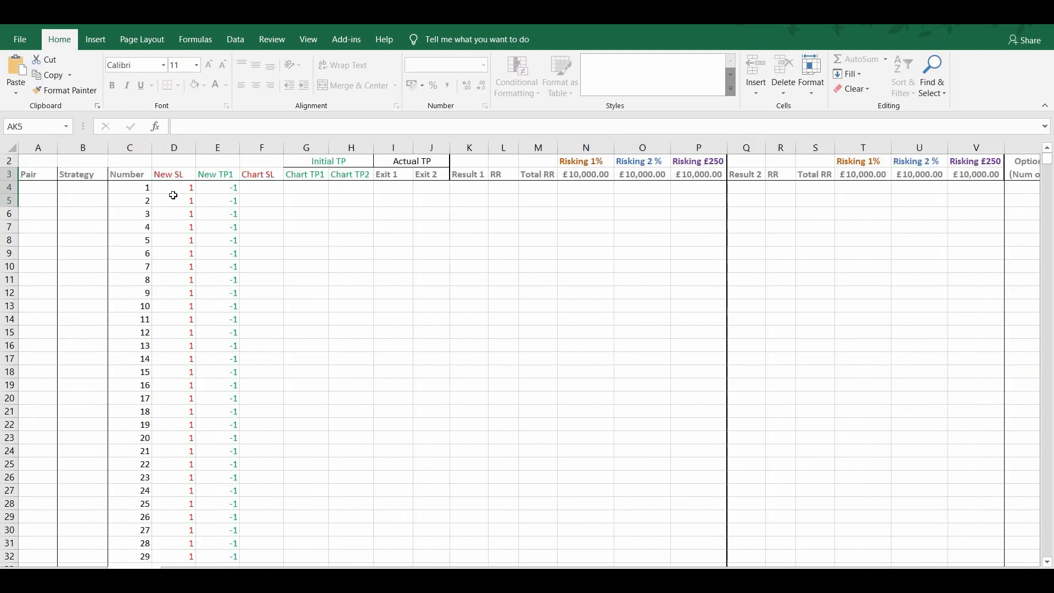
# Record the first trade's pair as EURUSD and its strategy as Adv Pattern
pyautogui.click(49, 185)
pyautogui.write('EURSD')
pyautogui.press('BackSpace')
pyautogui.press('BackSpace')
pyautogui.write('USD')
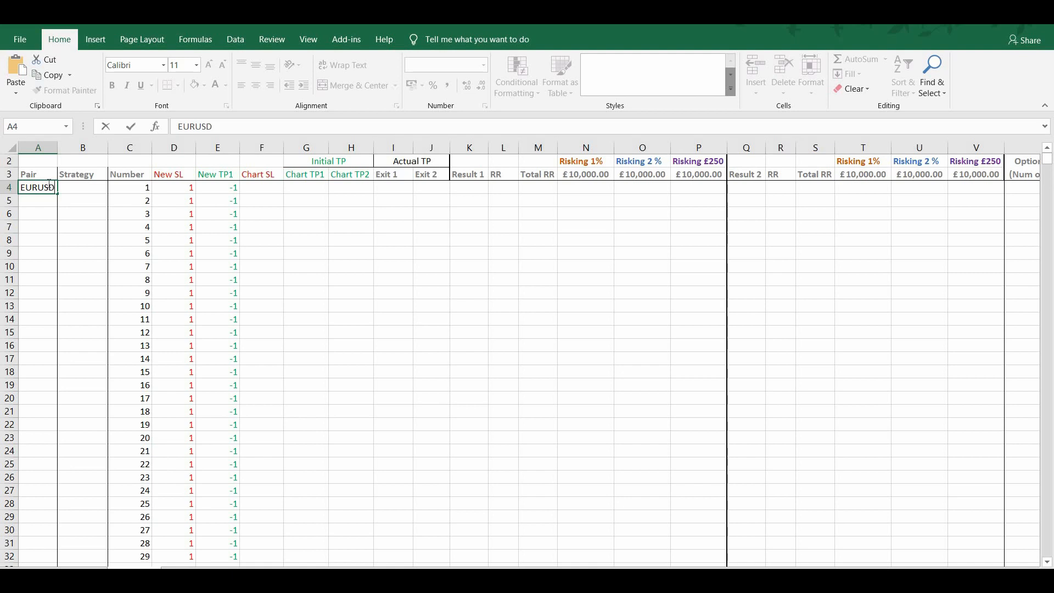
pyautogui.press('Tab')
pyautogui.write('Adv Pattern')
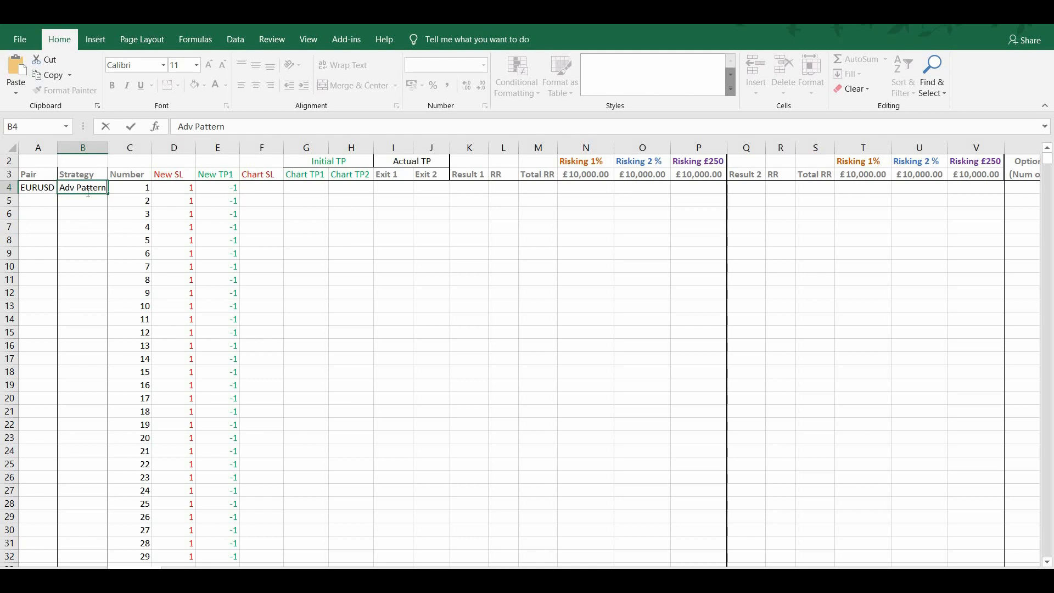
# Enter the first trade's chart levels: Chart SL 500, Chart TP1 750 and Chart TP2 1000
pyautogui.click(270, 189)
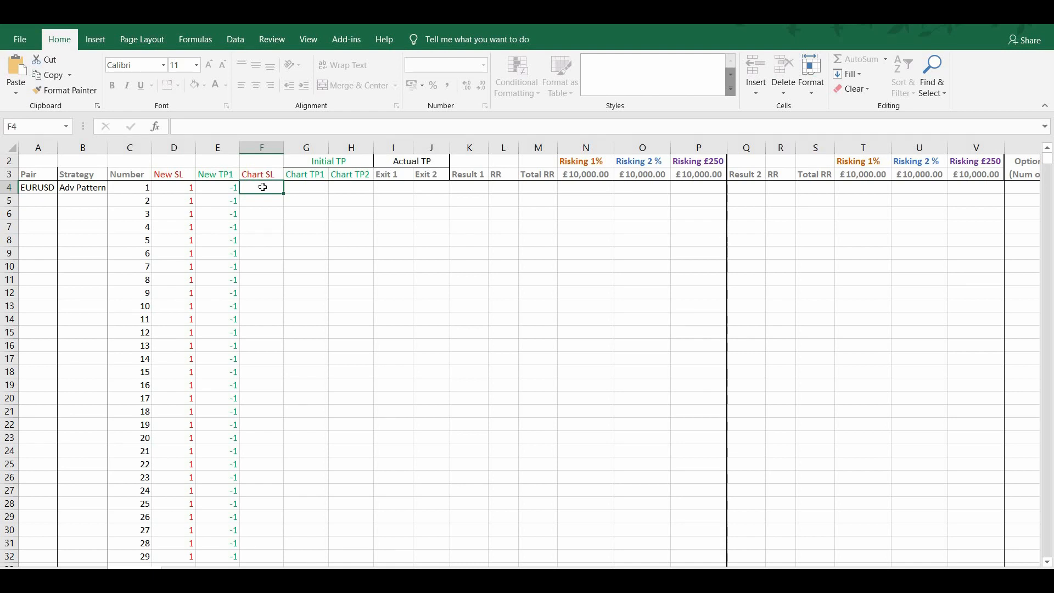
pyautogui.write('500')
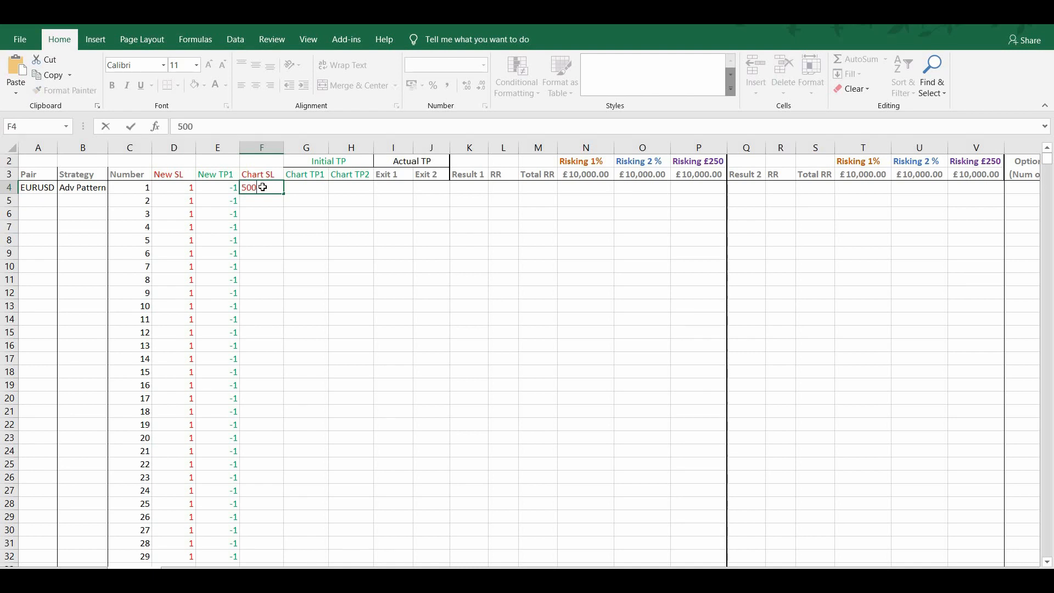
pyautogui.press('Tab')
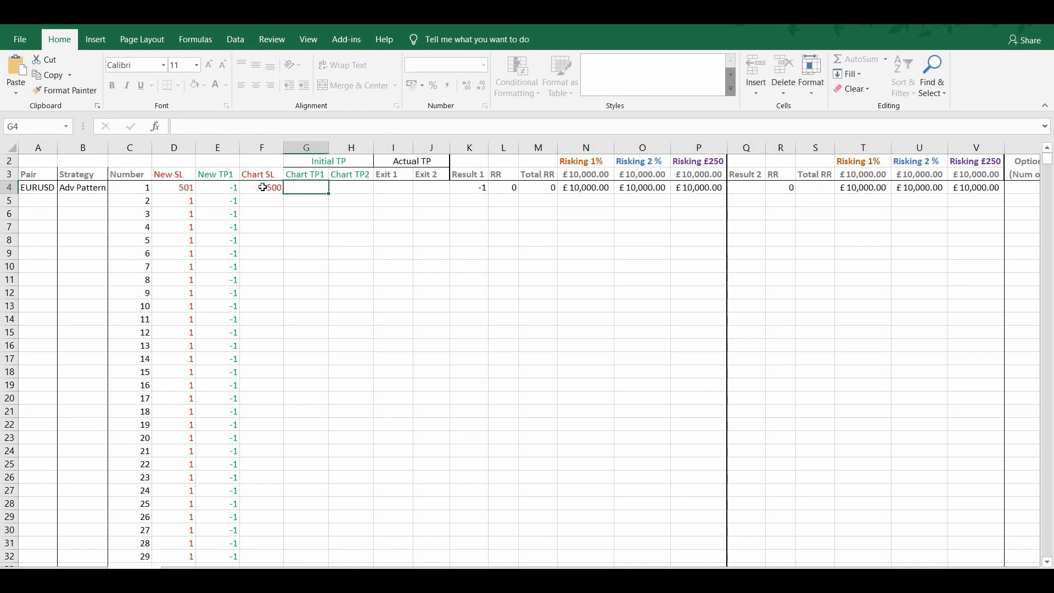
pyautogui.click(260, 186)
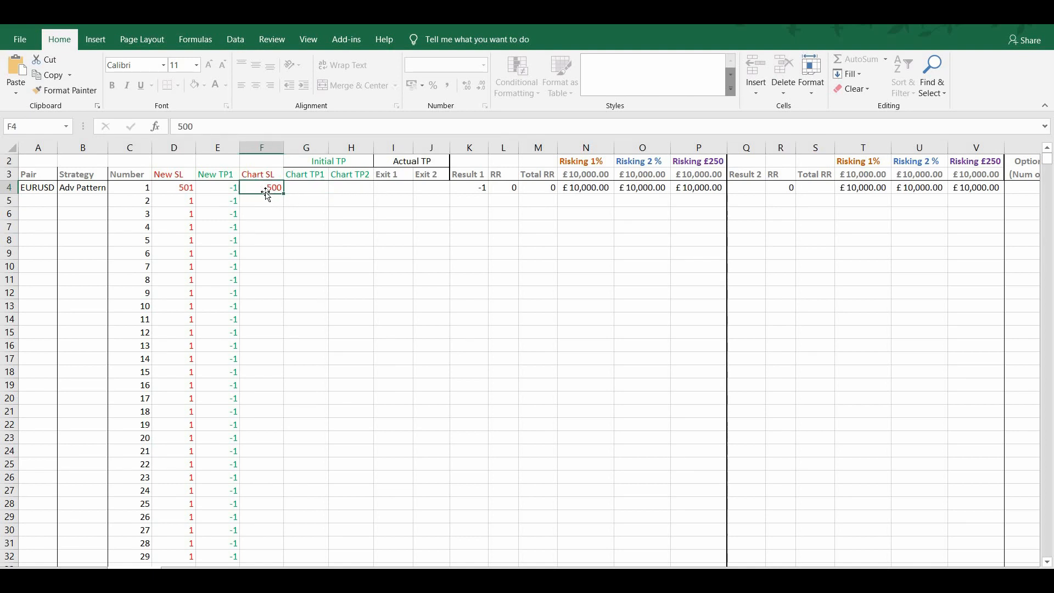
pyautogui.doubleClick(311, 189)
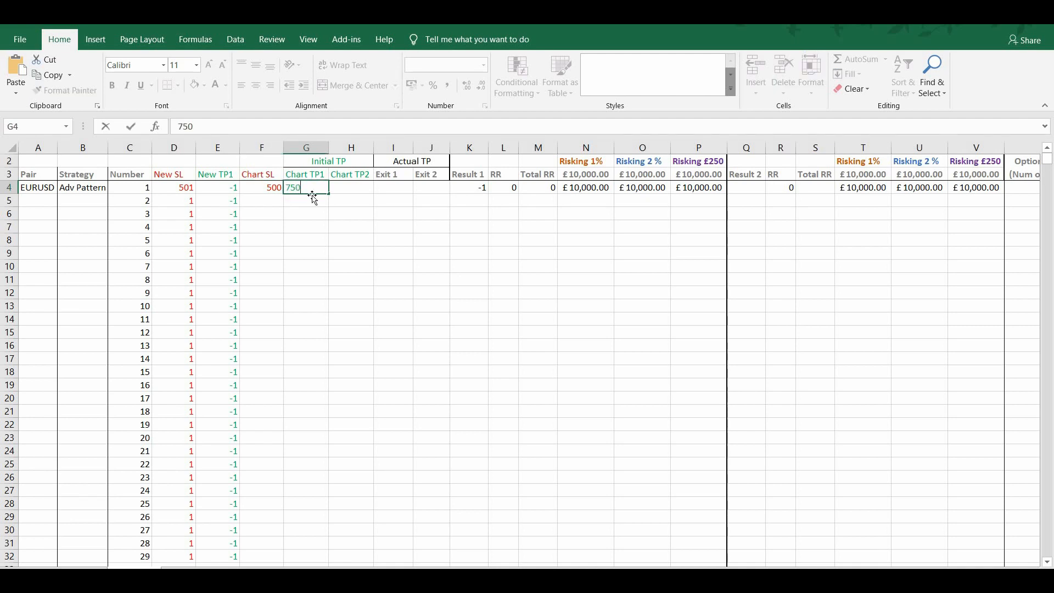
pyautogui.press('Tab')
pyautogui.write('1')
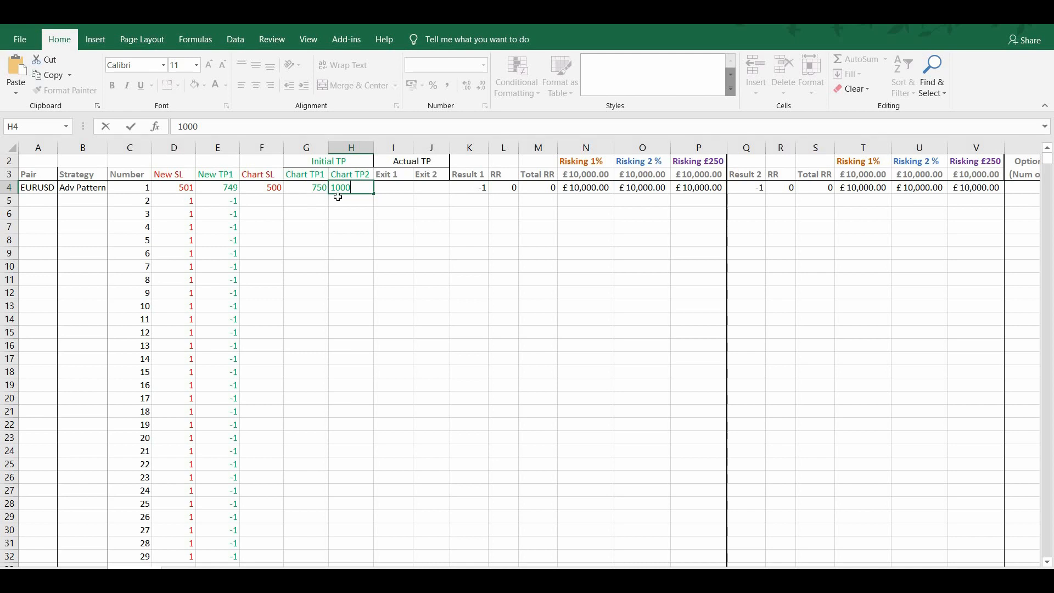
# Enter the first trade's Actual TP values, with Exit 1 as 750 and Exit 2 as 1000
pyautogui.click(404, 187)
pyautogui.moveTo(503, 188); pyautogui.dragTo(973, 201)
pyautogui.click(979, 191)
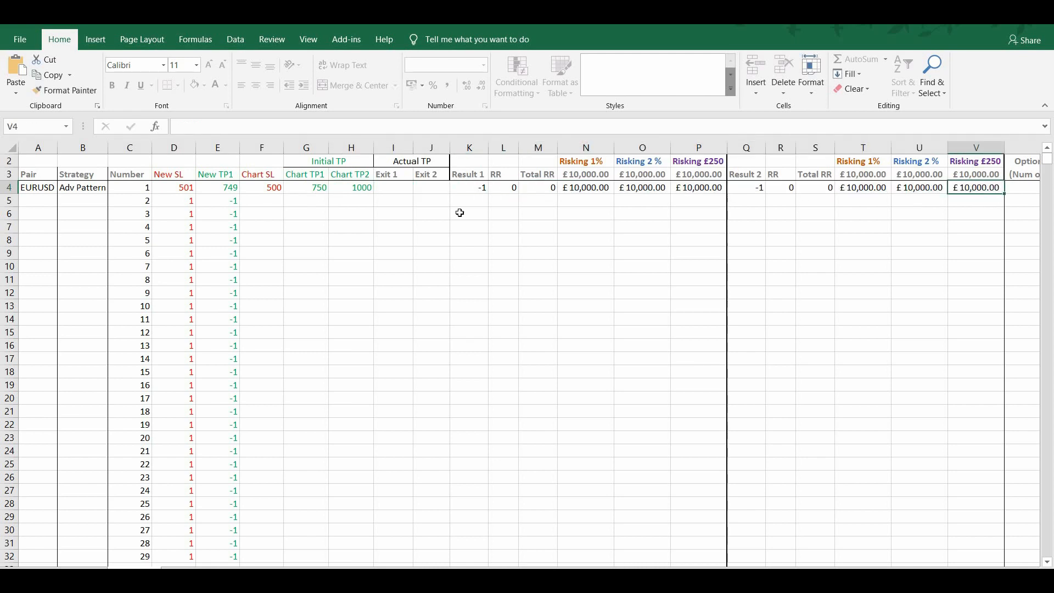
pyautogui.click(401, 187)
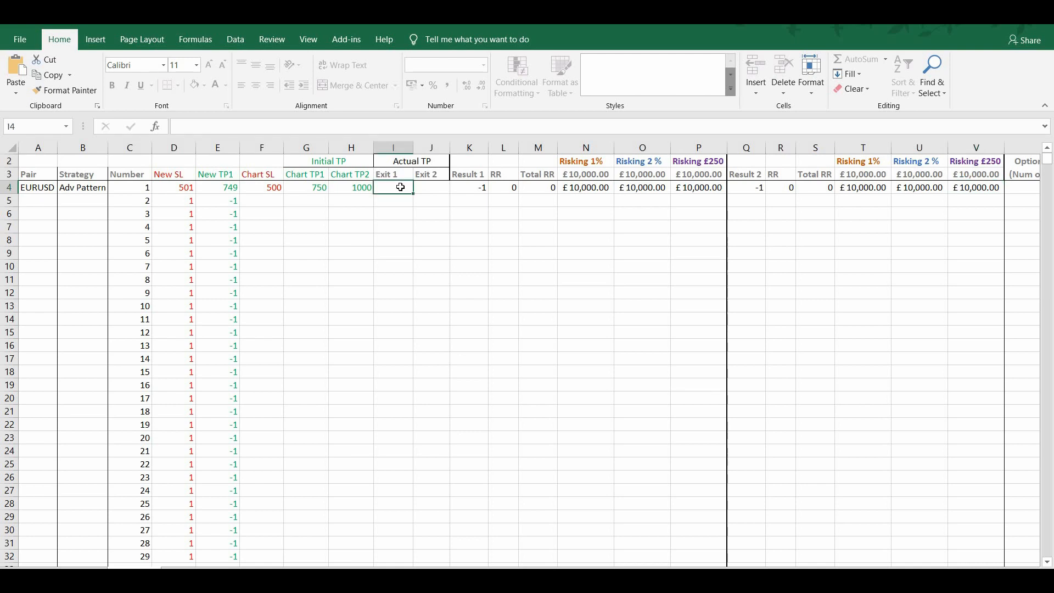
pyautogui.write('750')
pyautogui.press('Tab')
pyautogui.write('1000')
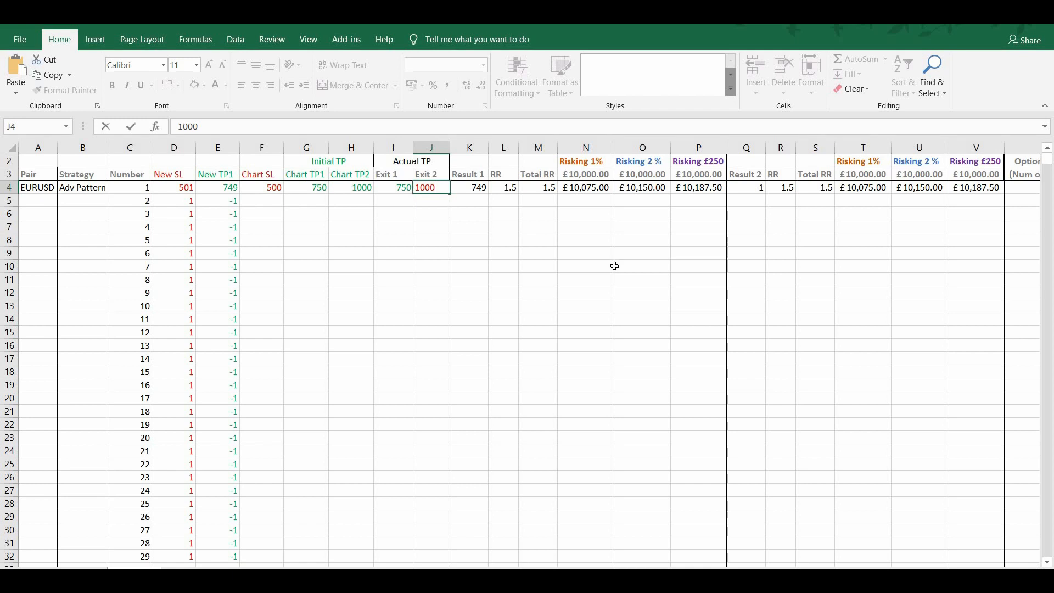
pyautogui.click(431, 199)
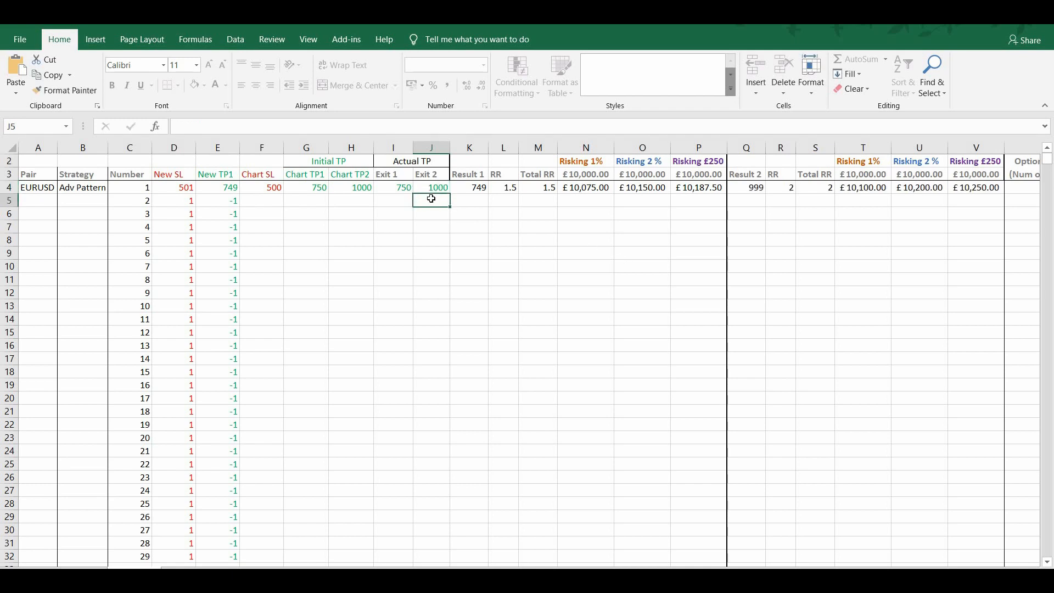
# Set the Target 1 starting balance under Risking 1% in cell N3 to 10000
pyautogui.scroll(1, 601, 191)
pyautogui.click(595, 178)
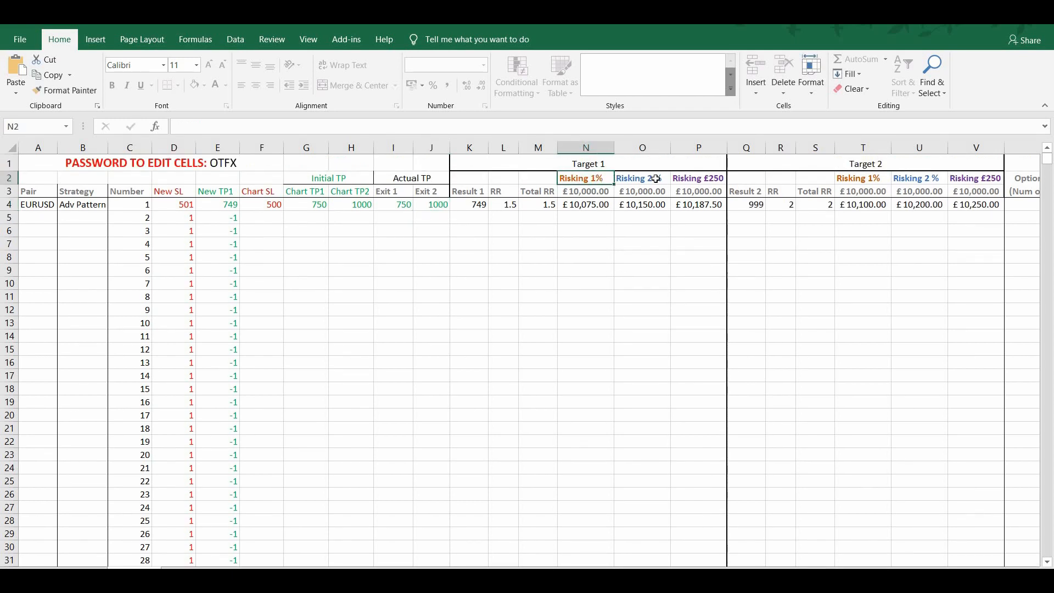
pyautogui.click(585, 193)
pyautogui.press('BackSpace')
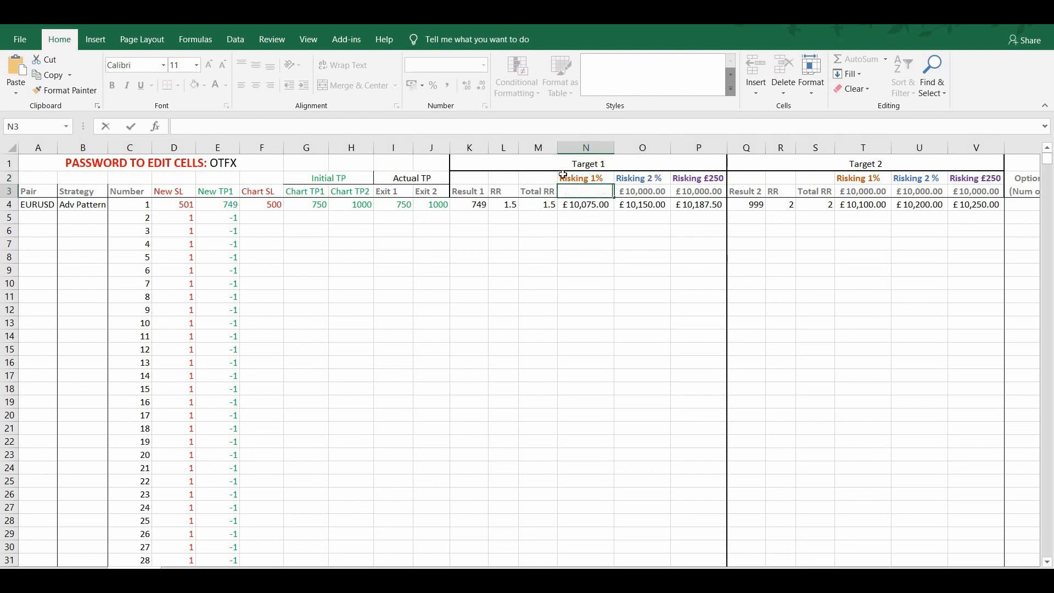
pyautogui.write('1000')
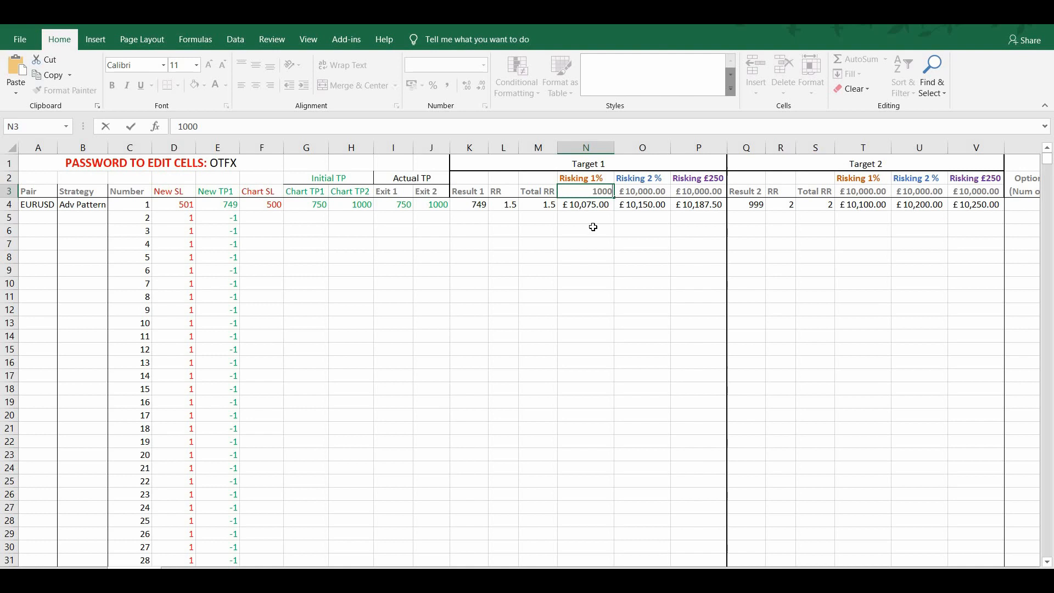
pyautogui.press('Return')
pyautogui.click(593, 191)
pyautogui.press('BackSpace')
pyautogui.write('10000')
pyautogui.click(609, 202)
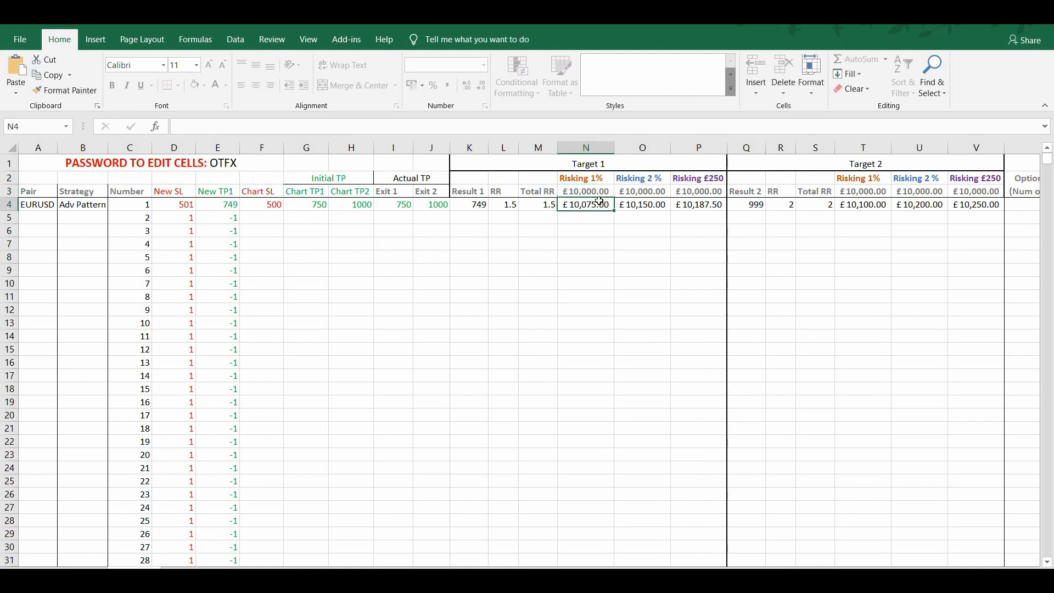
# Examine the Target 1 balance columns for Risking 1%, Risking 2% and Risking £250
pyautogui.click(604, 180)
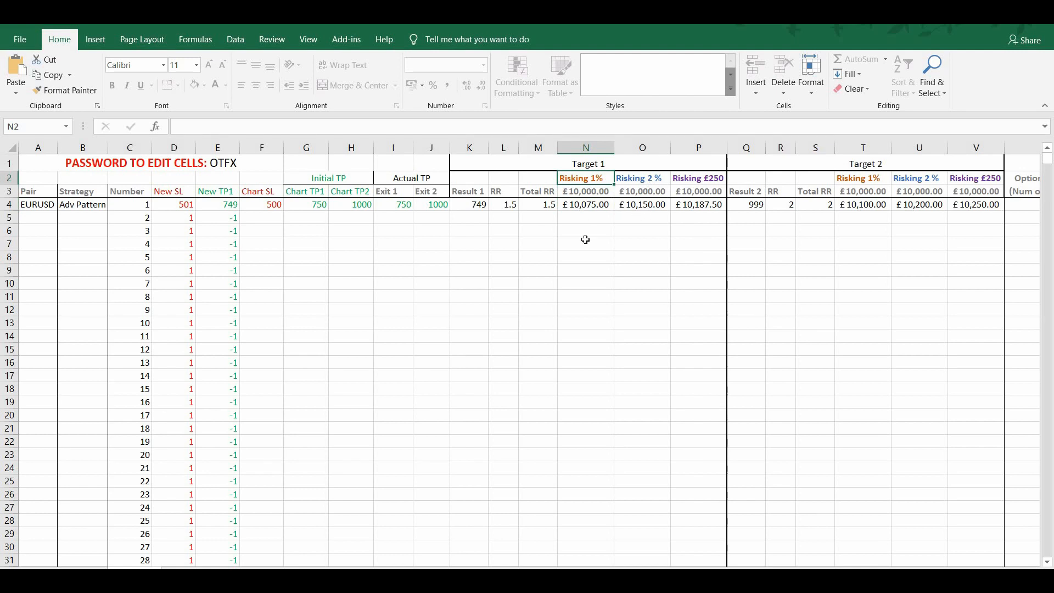
pyautogui.moveTo(651, 228); pyautogui.dragTo(653, 467)
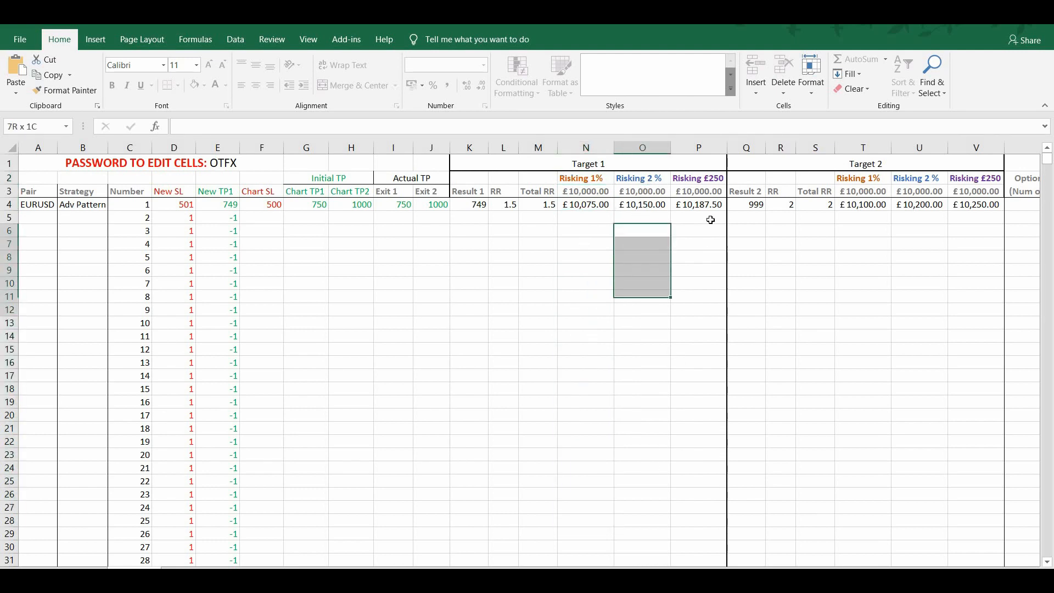
pyautogui.moveTo(707, 218); pyautogui.dragTo(707, 402)
pyautogui.click(694, 284)
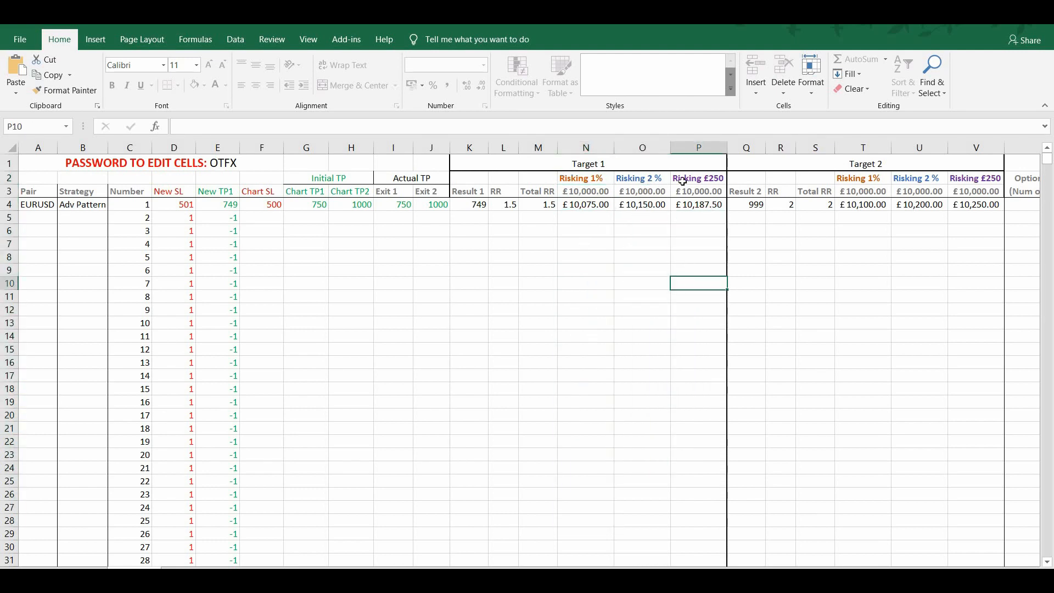
pyautogui.click(695, 180)
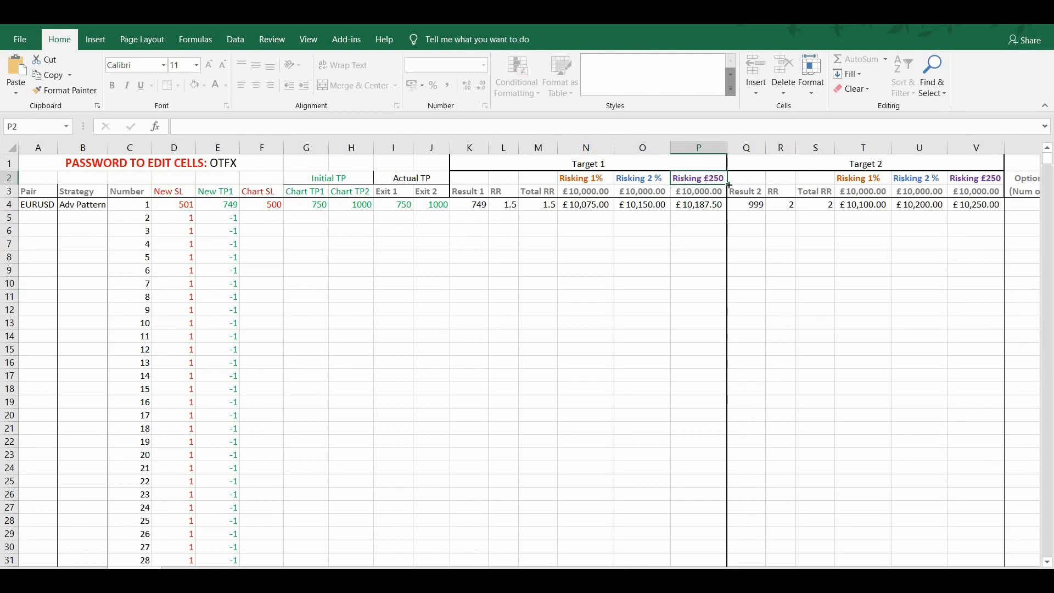
pyautogui.click(707, 192)
pyautogui.click(696, 177)
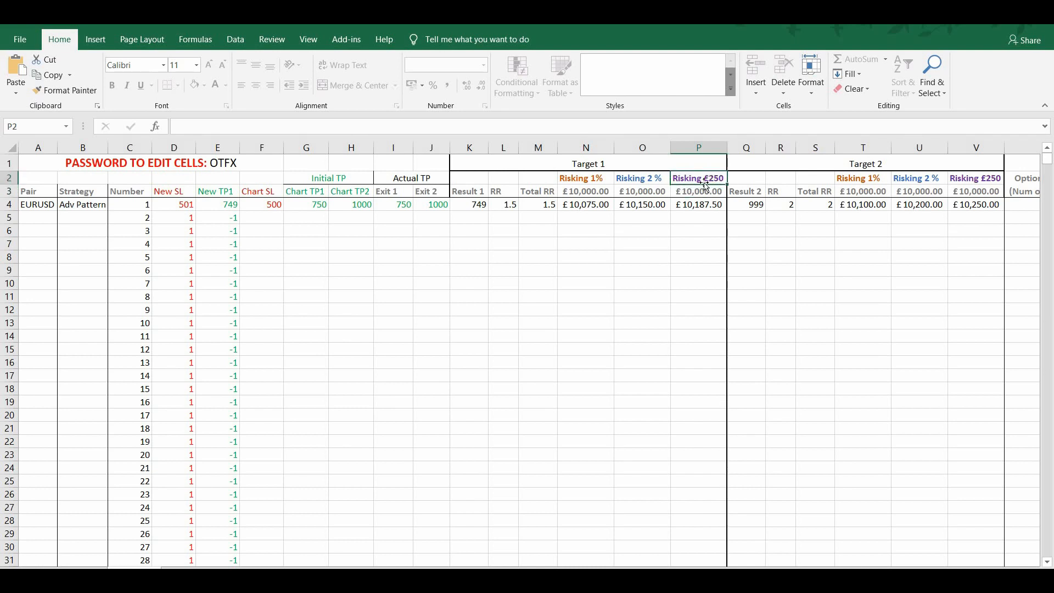
# Compare the Risking 1% and Risking 2% columns of Target 1, and check them against Risking £250
pyautogui.click(648, 182)
pyautogui.click(568, 177)
pyautogui.click(637, 176)
pyautogui.click(593, 177)
pyautogui.click(652, 181)
pyautogui.click(596, 179)
pyautogui.click(625, 181)
pyautogui.click(596, 179)
pyautogui.click(632, 180)
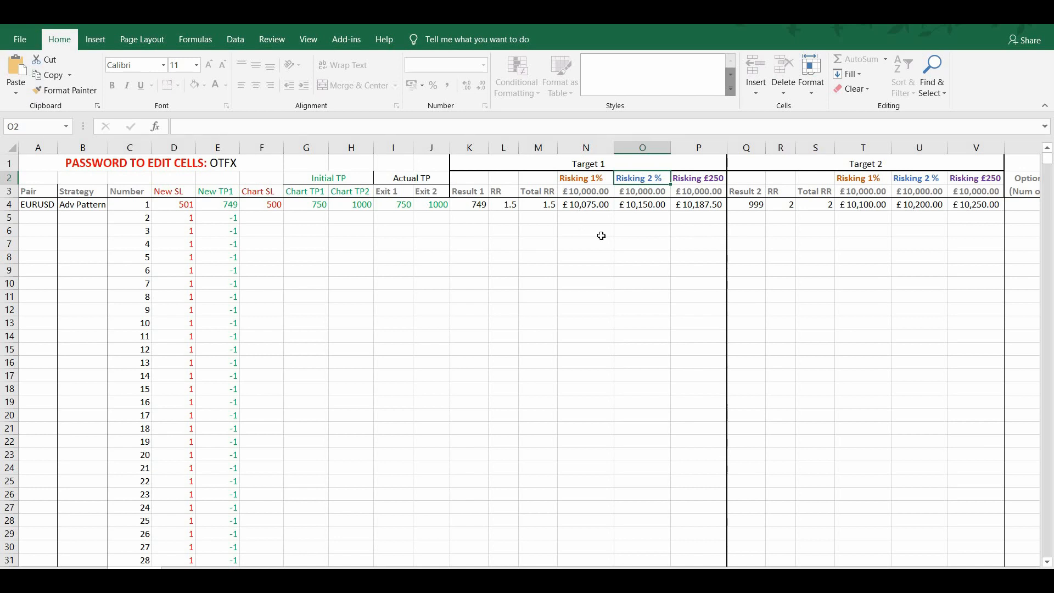
pyautogui.click(584, 209)
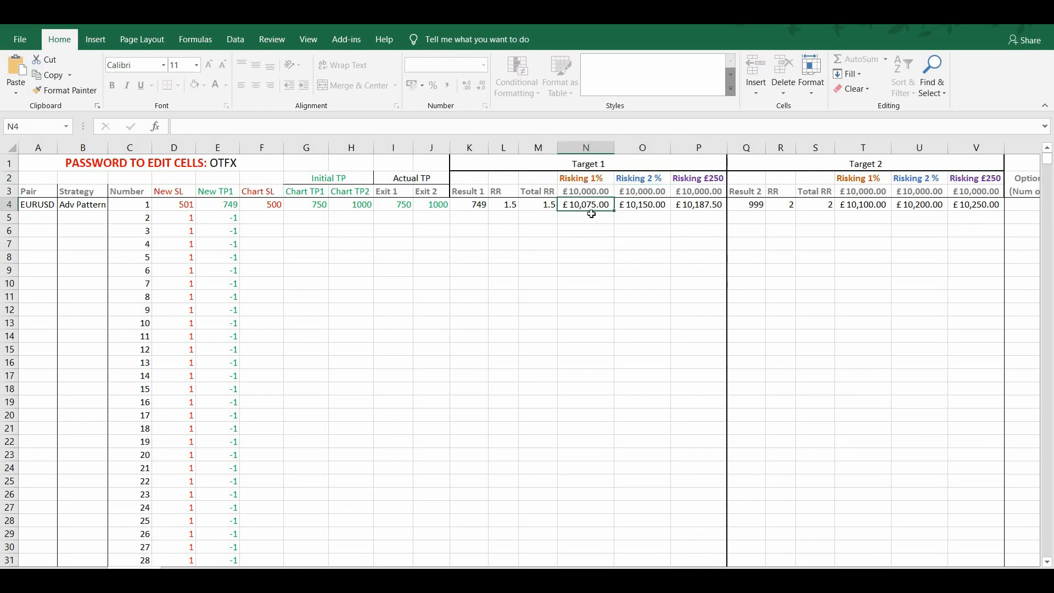
pyautogui.press('Up')
pyautogui.press('Up')
pyautogui.press('Right')
pyautogui.press('Right')
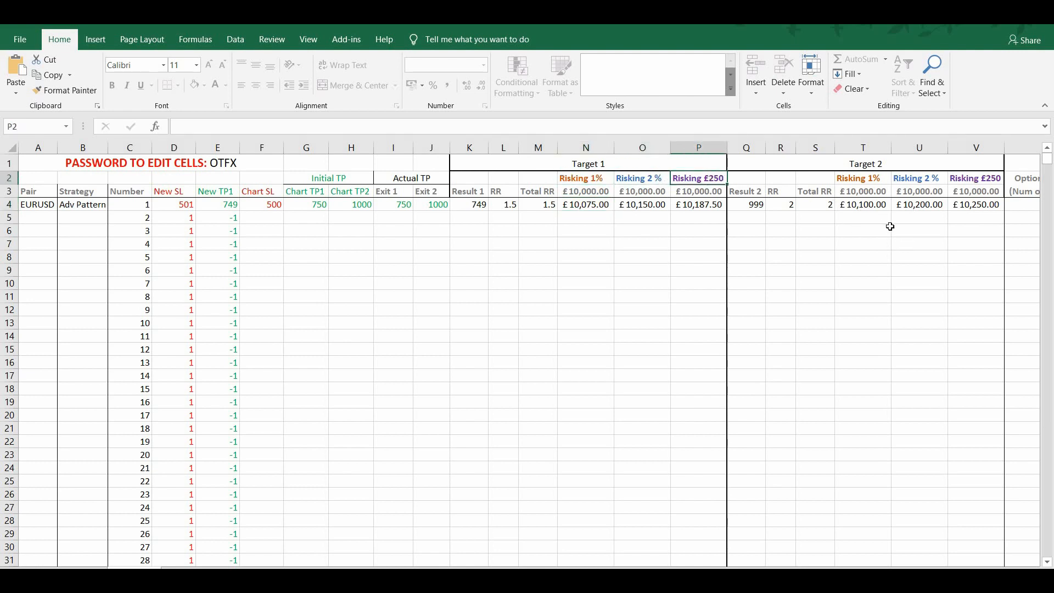
# Compare the first trade's results and balances in the Target 1 and Target 2 blocks, and check its Exit 2 entry
pyautogui.click(980, 190)
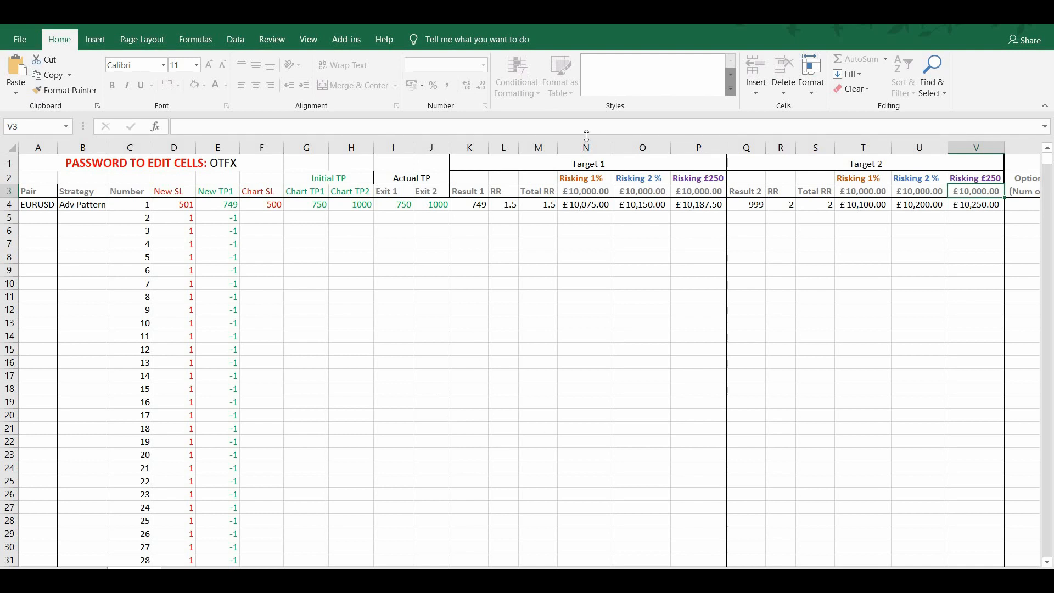
pyautogui.moveTo(476, 203)
pyautogui.mouseDown()
pyautogui.moveTo(723, 393)
pyautogui.moveTo(713, 562)
pyautogui.mouseUp()
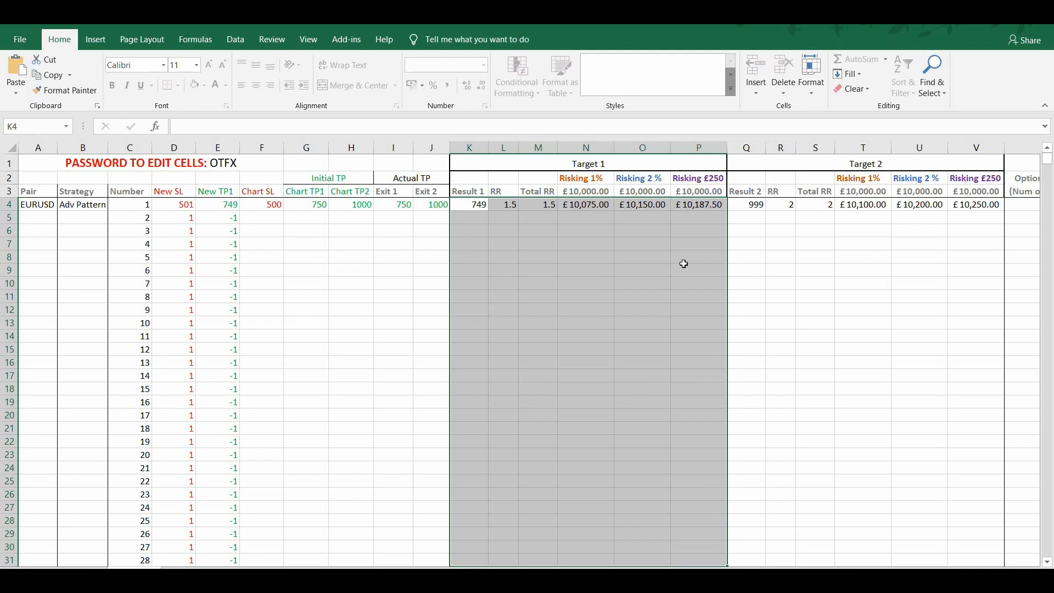
pyautogui.click(586, 205)
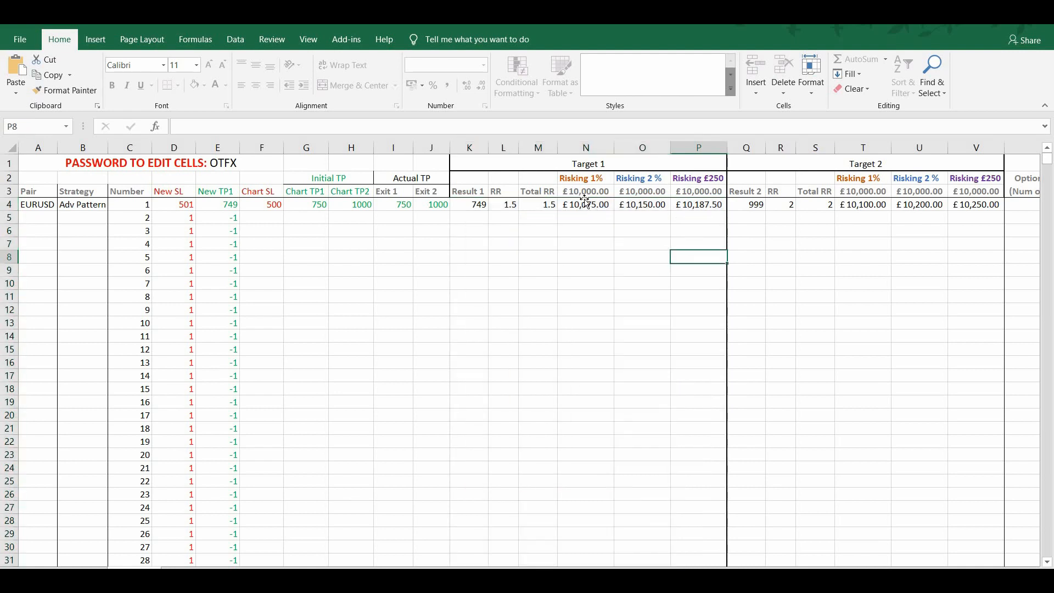
pyautogui.moveTo(755, 204); pyautogui.dragTo(986, 310)
pyautogui.click(861, 207)
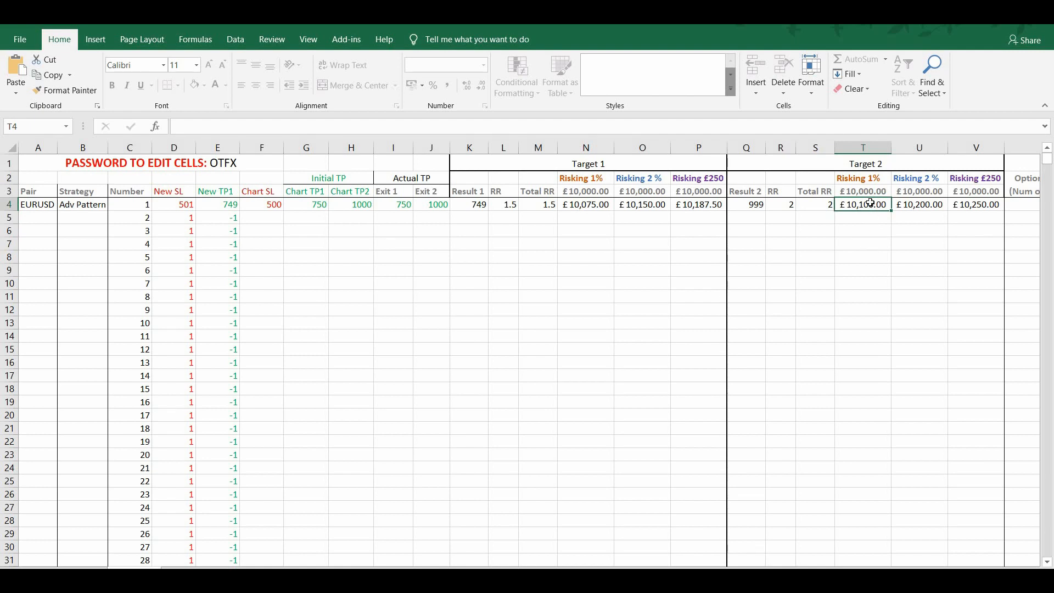
pyautogui.click(577, 205)
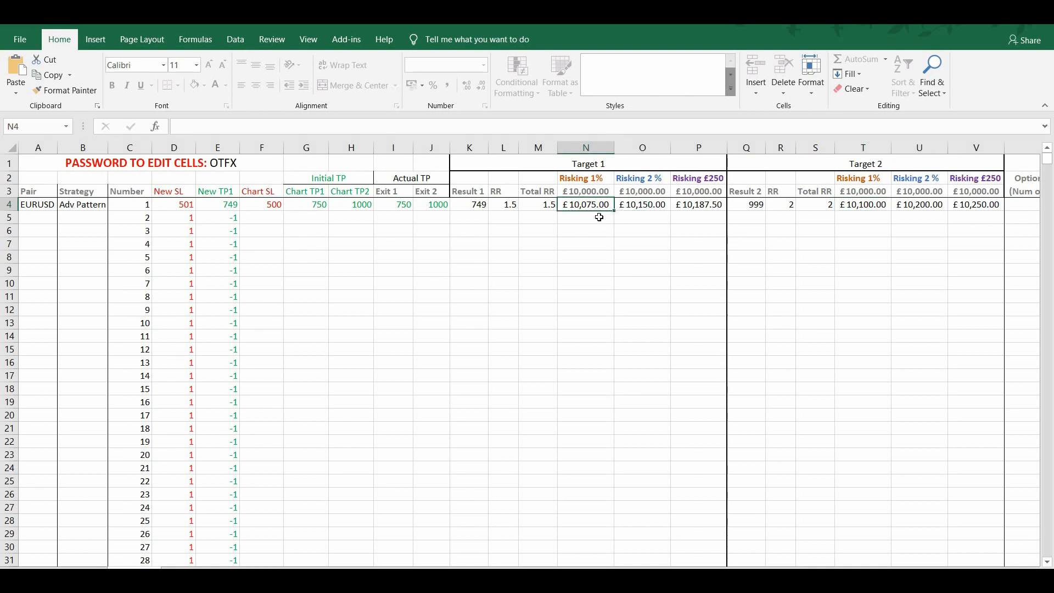
pyautogui.press('Return')
pyautogui.click(584, 205)
pyautogui.click(865, 215)
pyautogui.moveTo(745, 205); pyautogui.dragTo(935, 309)
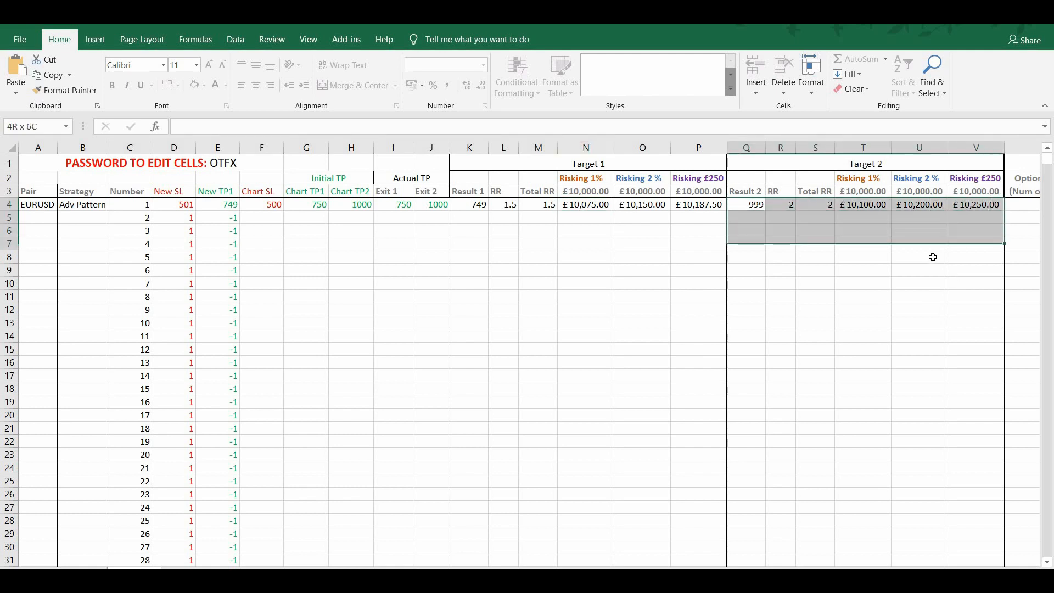
pyautogui.click(927, 246)
pyautogui.click(753, 209)
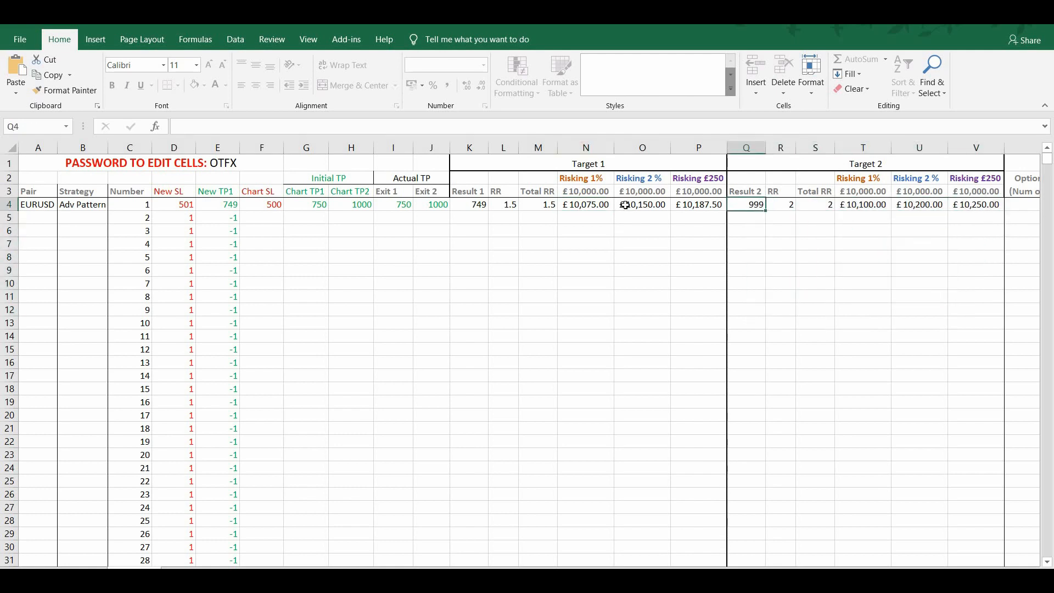
pyautogui.click(434, 206)
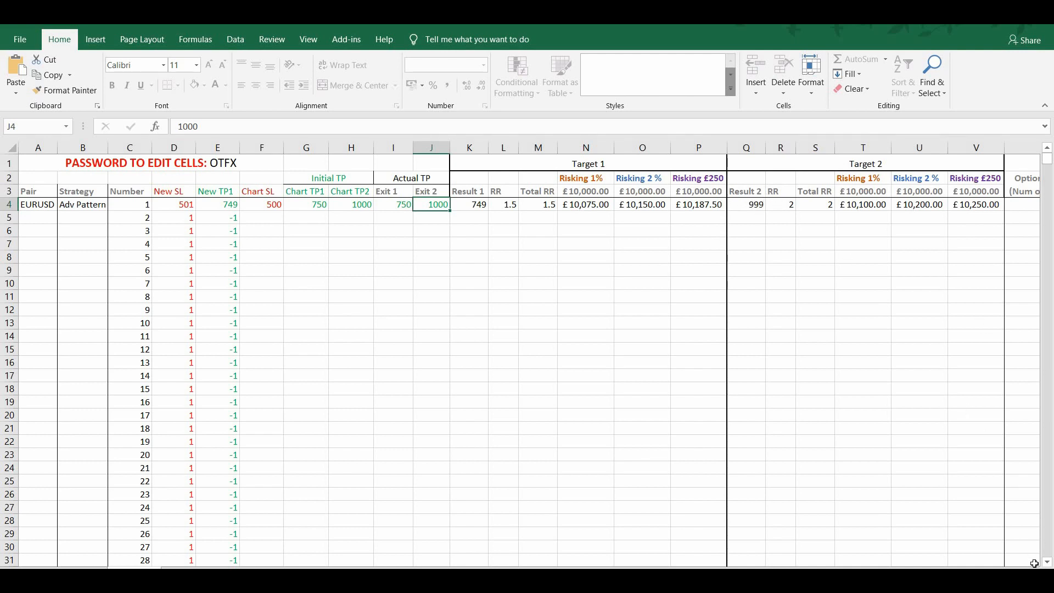
# Check the Spread entry in the Target 1 statistics column, and return to the trade's Target 2 results
pyautogui.hscroll(6, 1027, 213)
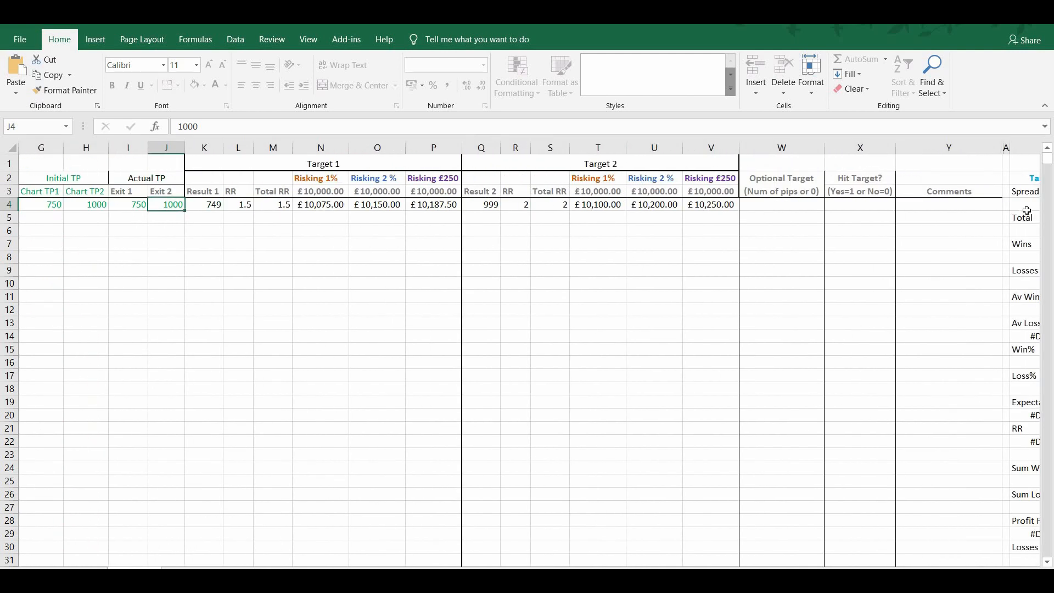
pyautogui.click(1027, 206)
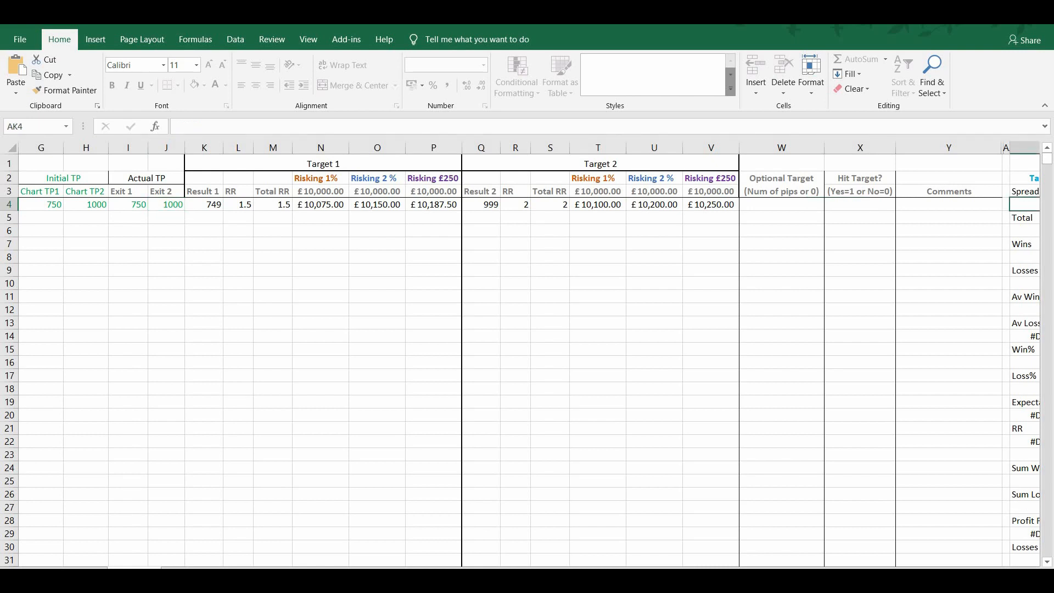
pyautogui.hscroll(1, 914, 543)
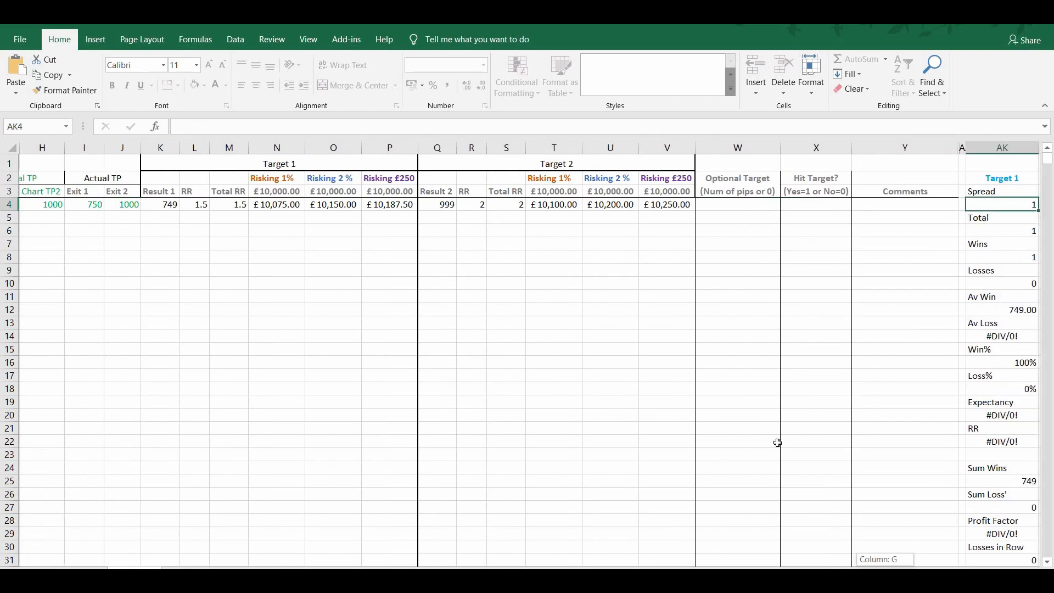
pyautogui.hscroll(-7, 772, 274)
pyautogui.click(782, 218)
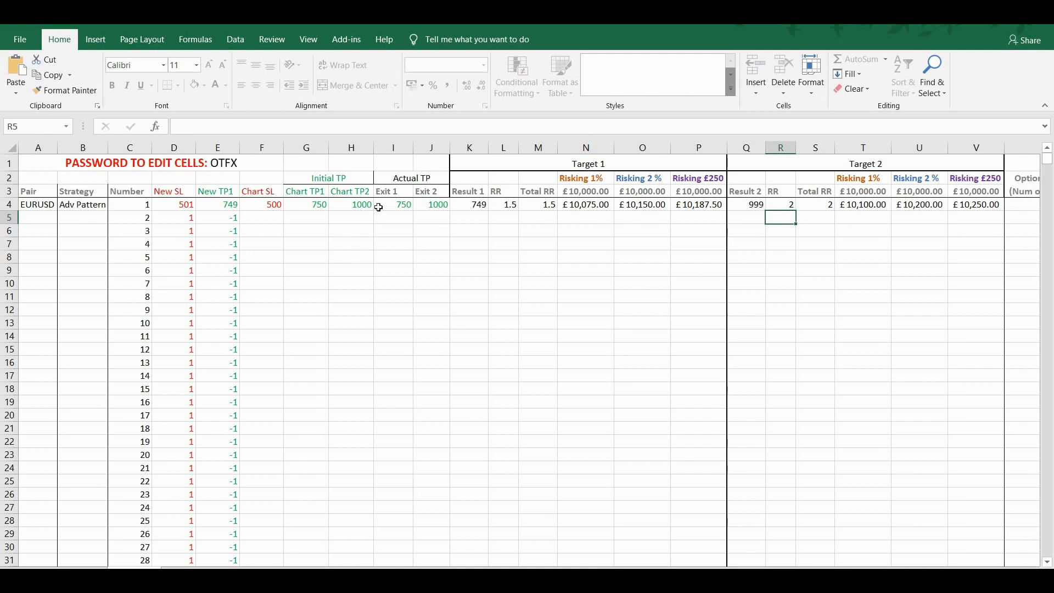
# Compare the first trade's Exit 1 and Exit 2 entries with the Target 2 balances under Risking 1%
pyautogui.click(867, 205)
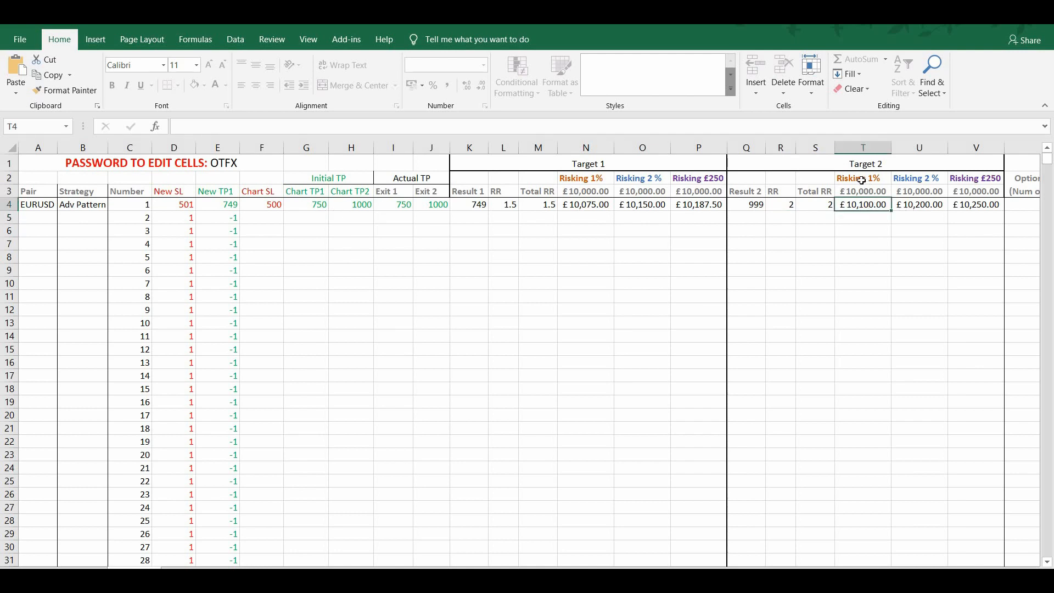
pyautogui.click(396, 208)
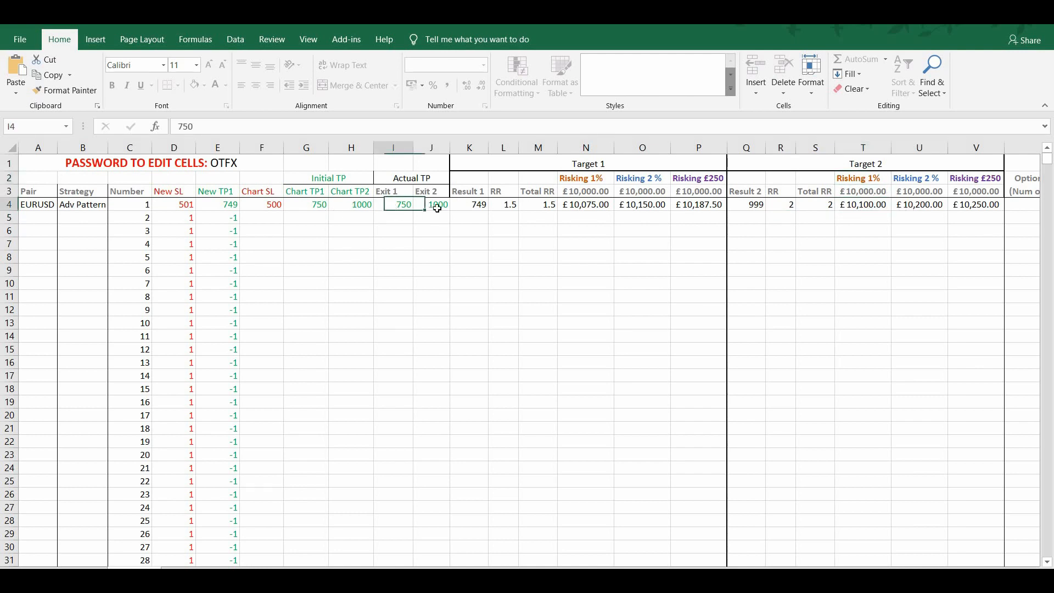
pyautogui.press('Right')
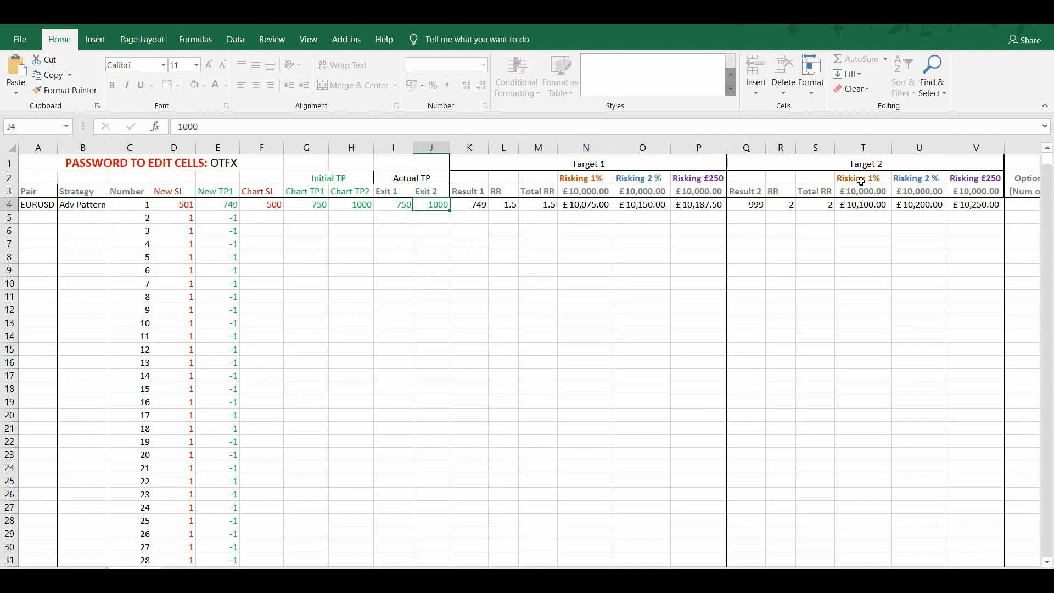
pyautogui.moveTo(864, 178); pyautogui.dragTo(868, 208)
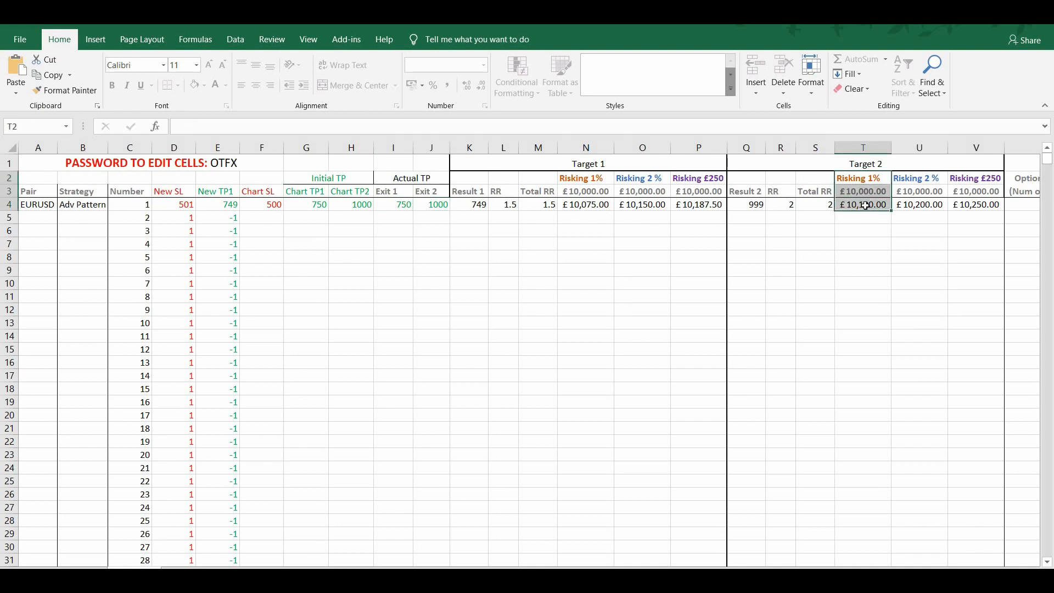
pyautogui.click(865, 204)
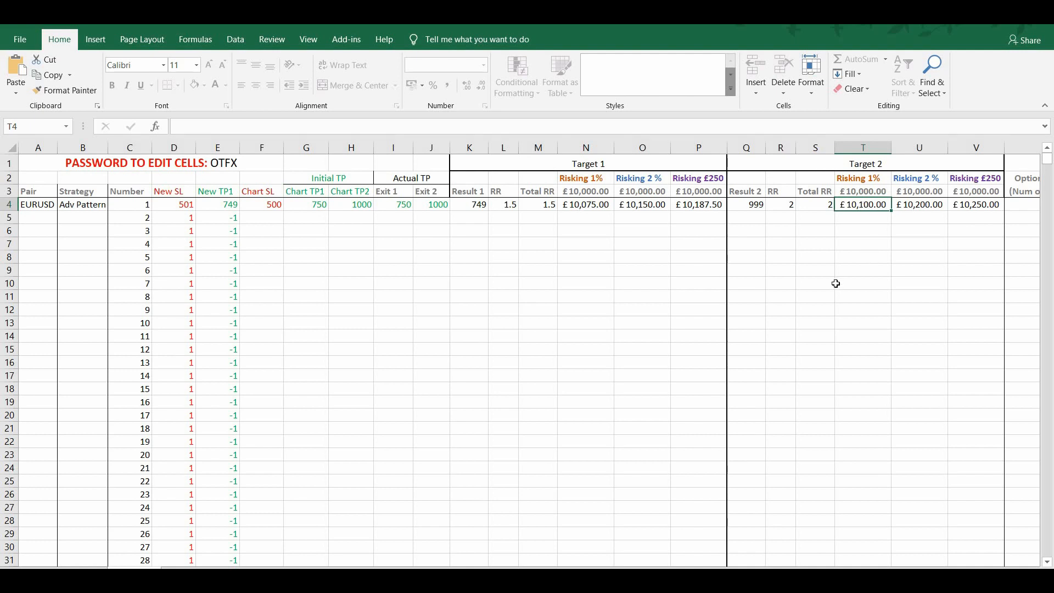
pyautogui.press('Up')
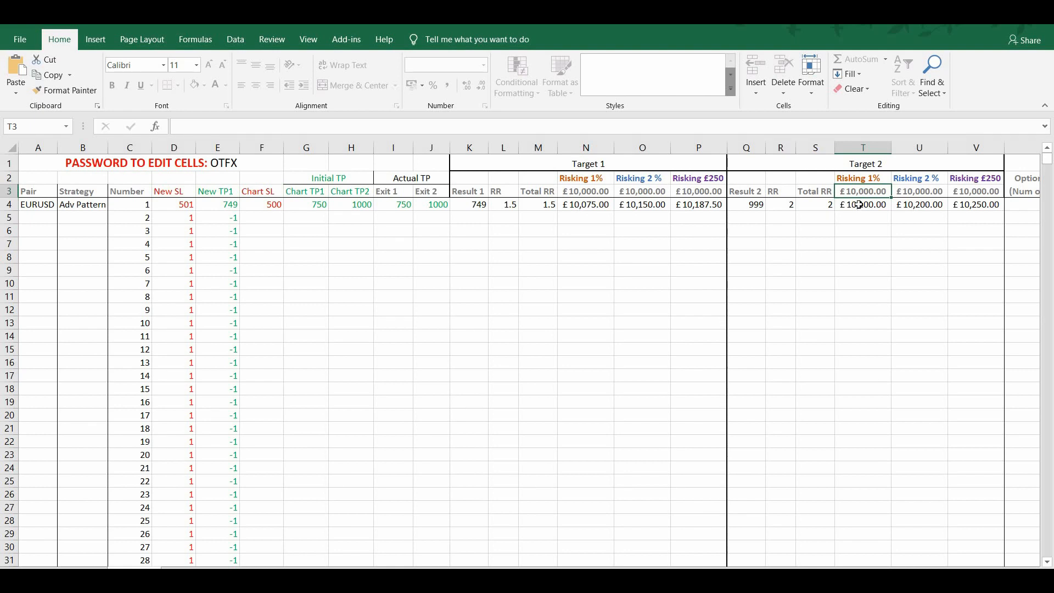
pyautogui.press('Up')
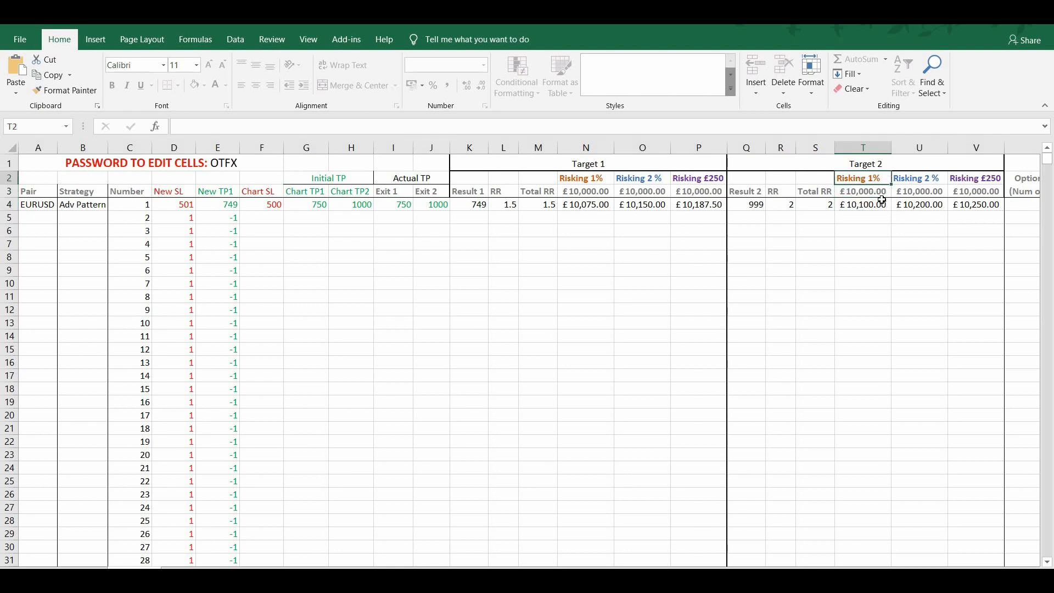
pyautogui.press('Down')
pyautogui.press('Down')
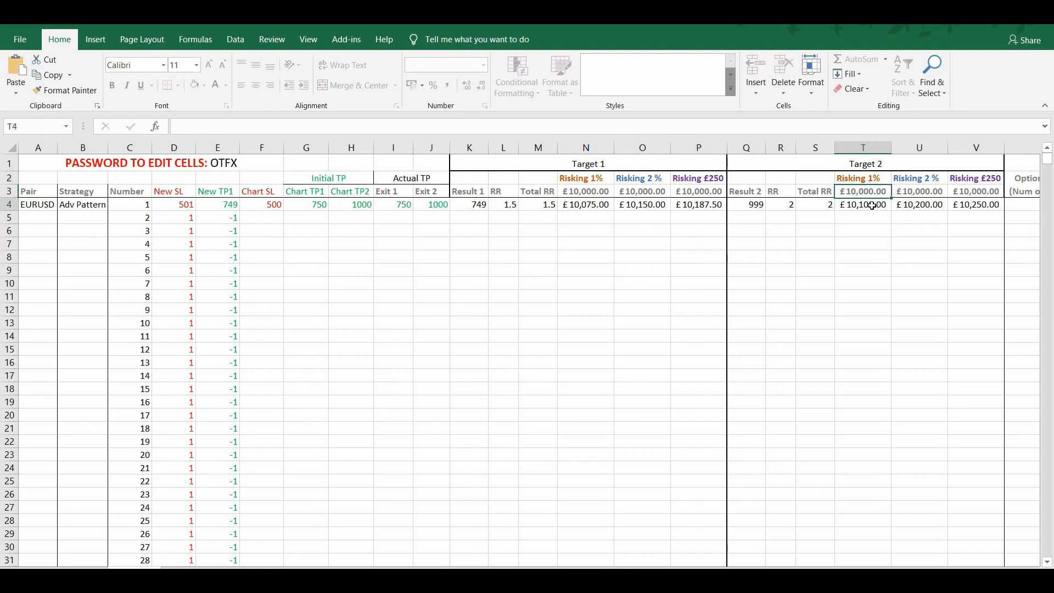
# Compare the first trade's Chart SL with its Chart TP1, Chart TP2 and Exit 1 entries
pyautogui.click(263, 206)
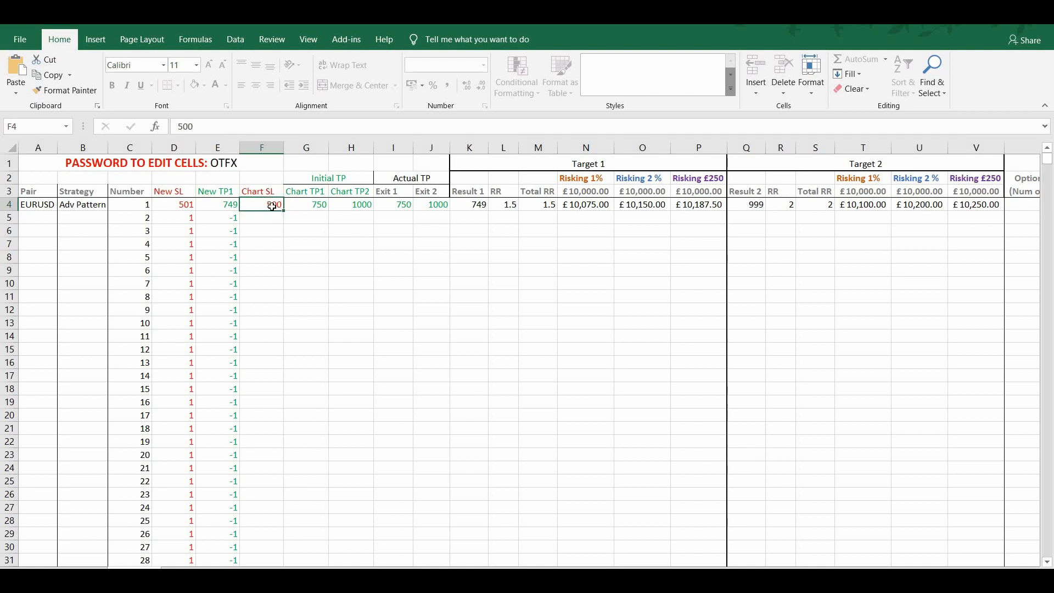
pyautogui.click(315, 207)
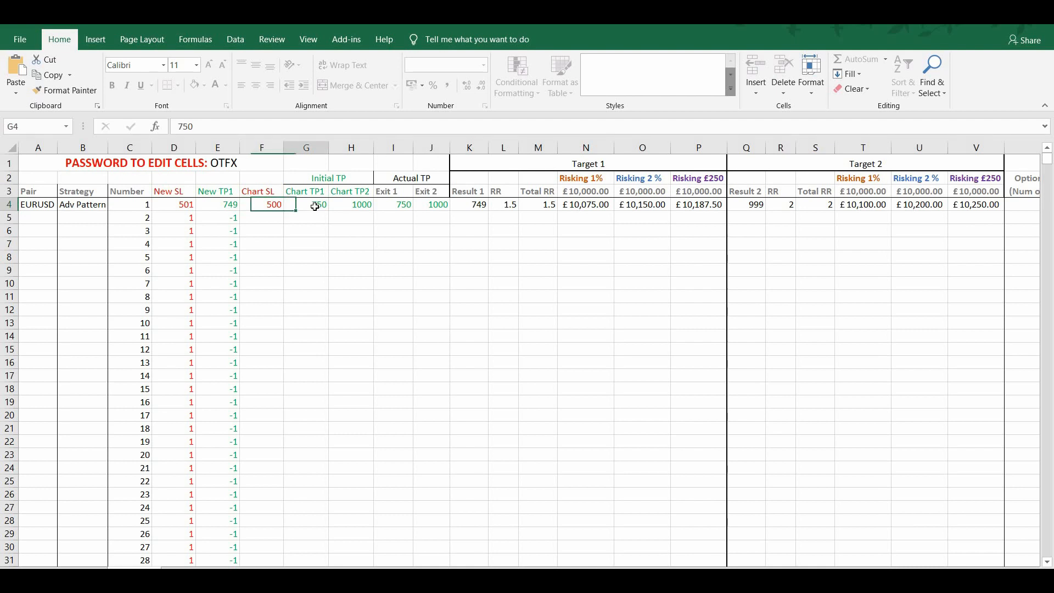
pyautogui.click(262, 203)
pyautogui.click(363, 205)
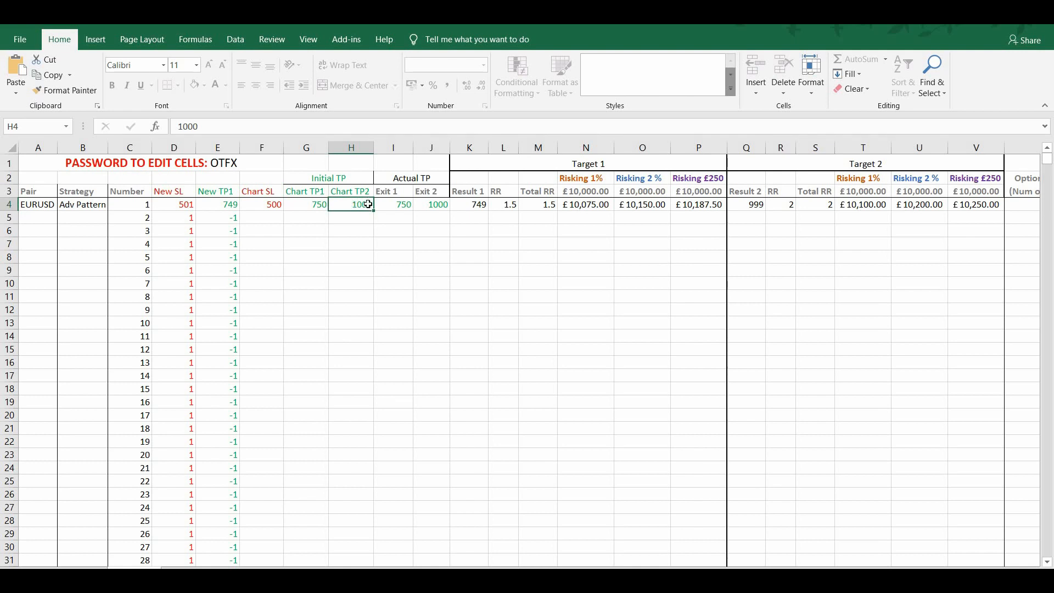
pyautogui.click(266, 204)
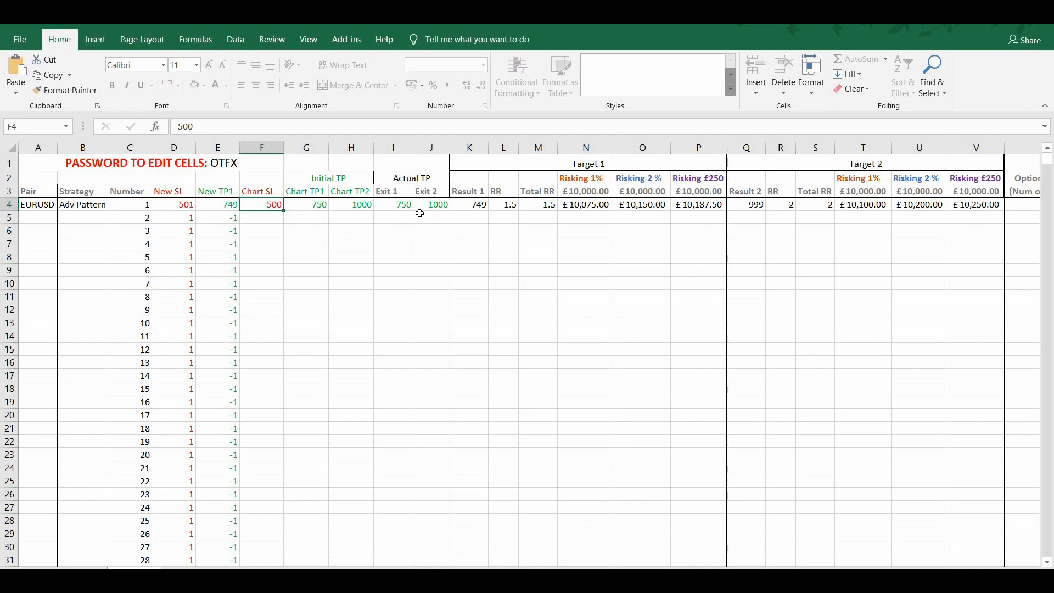
pyautogui.press('Right')
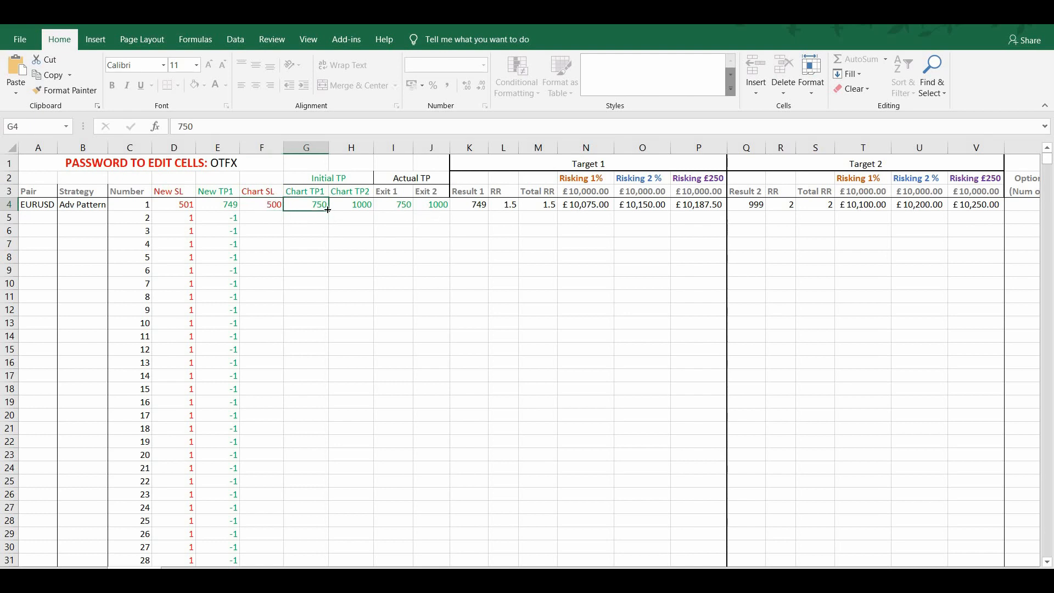
pyautogui.click(270, 204)
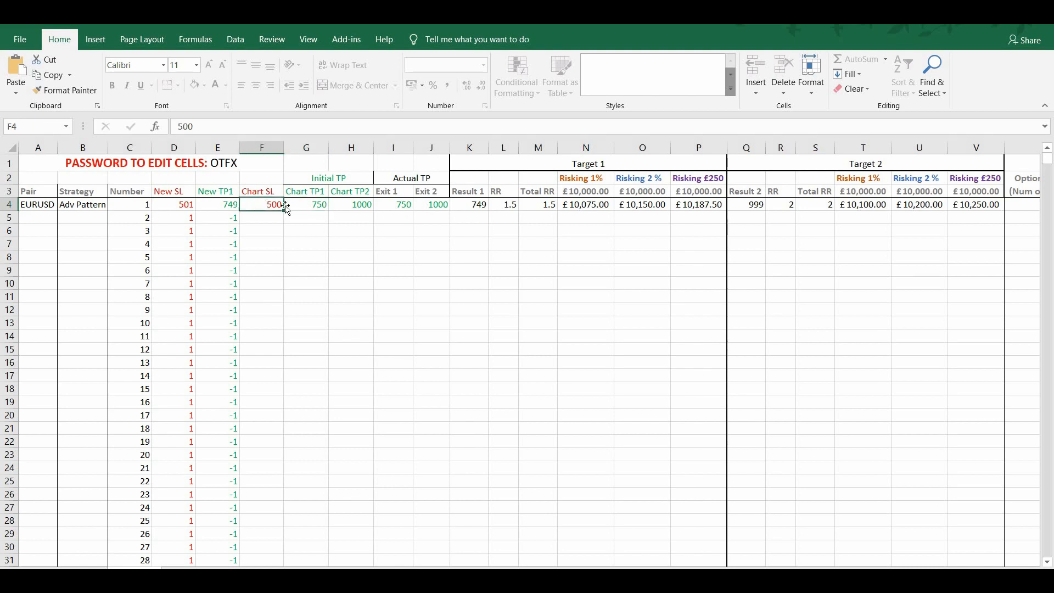
pyautogui.click(403, 202)
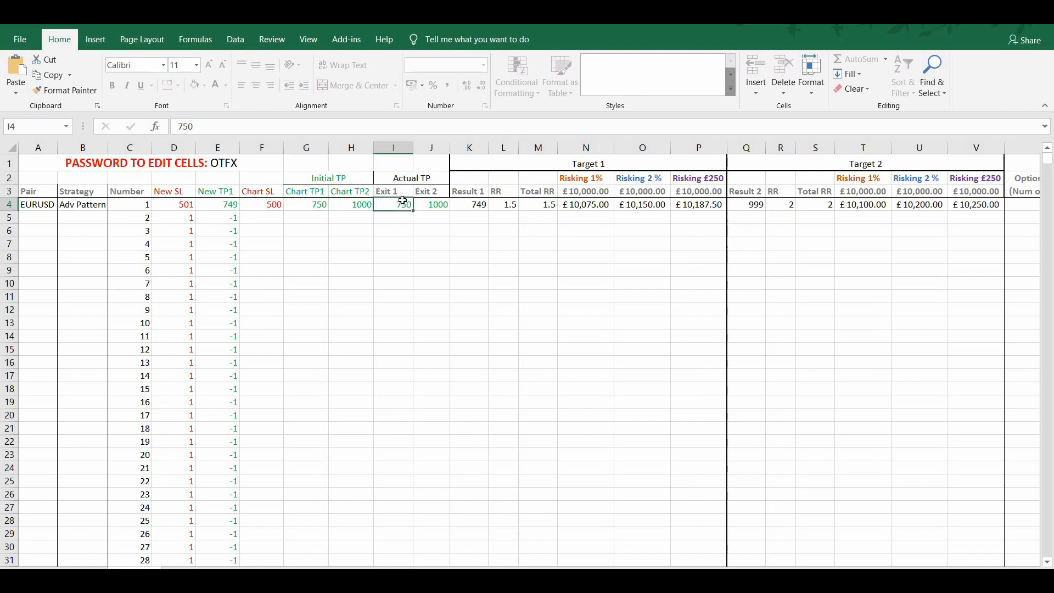
pyautogui.click(265, 209)
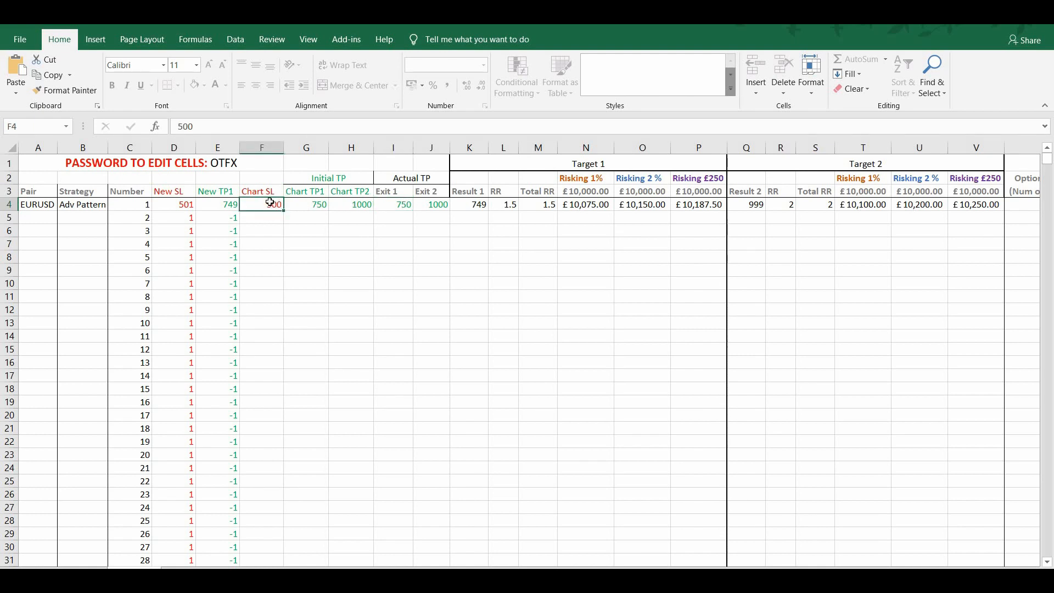
# Relate the Target 1 balances under Risking 1% to the first trade's Chart SL, Chart TP1 and Exit 1
pyautogui.click(585, 193)
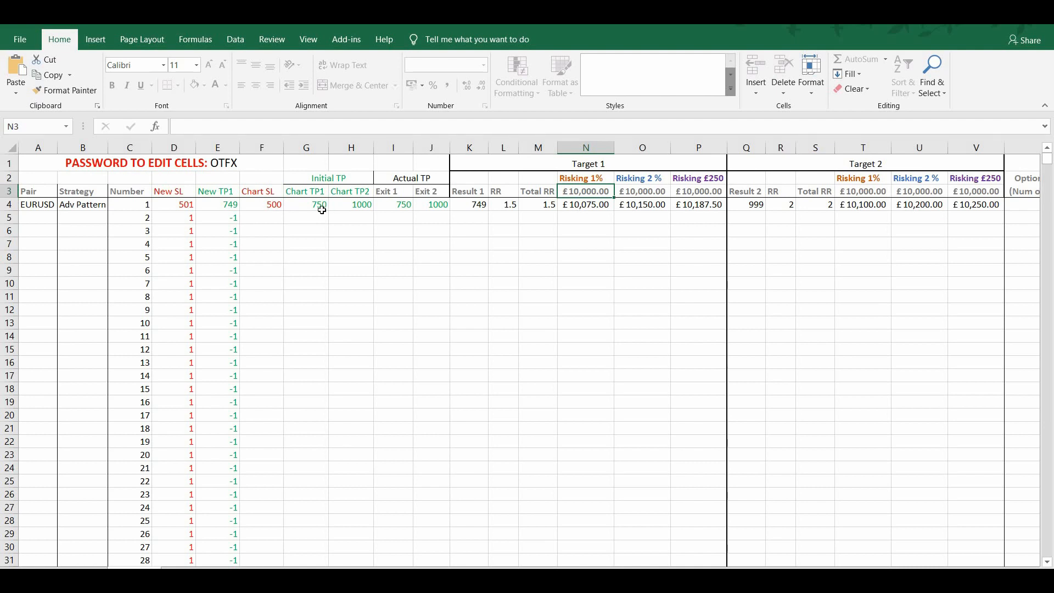
pyautogui.click(274, 207)
pyautogui.click(323, 208)
pyautogui.click(268, 206)
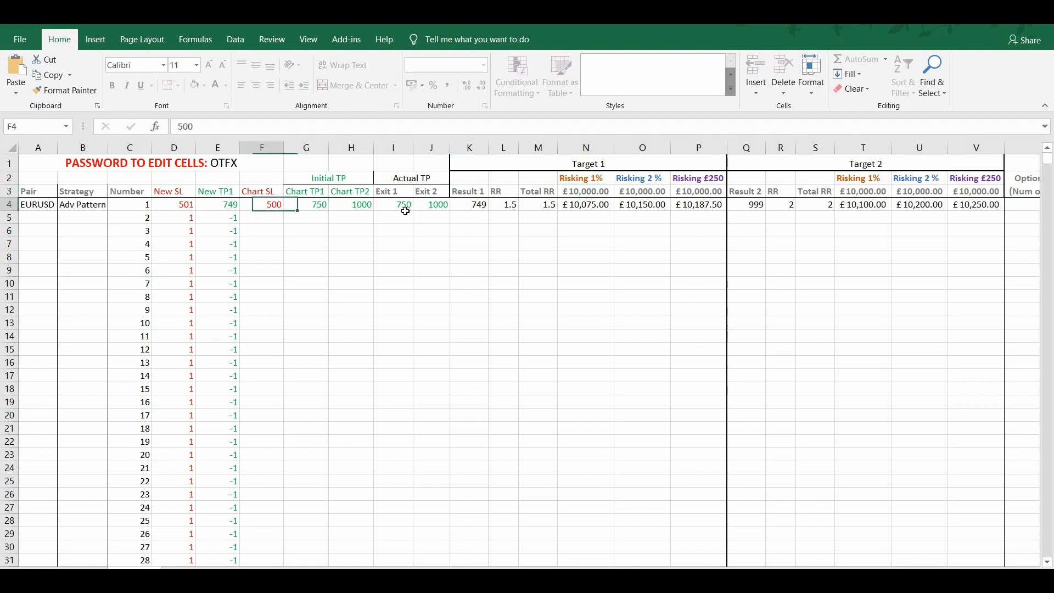
pyautogui.click(588, 190)
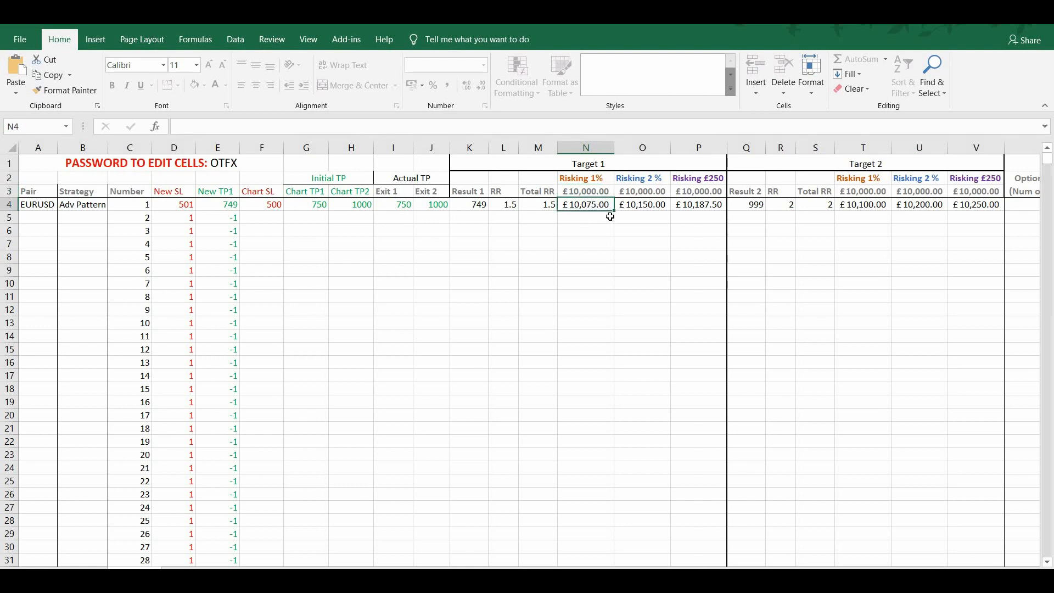
pyautogui.click(410, 206)
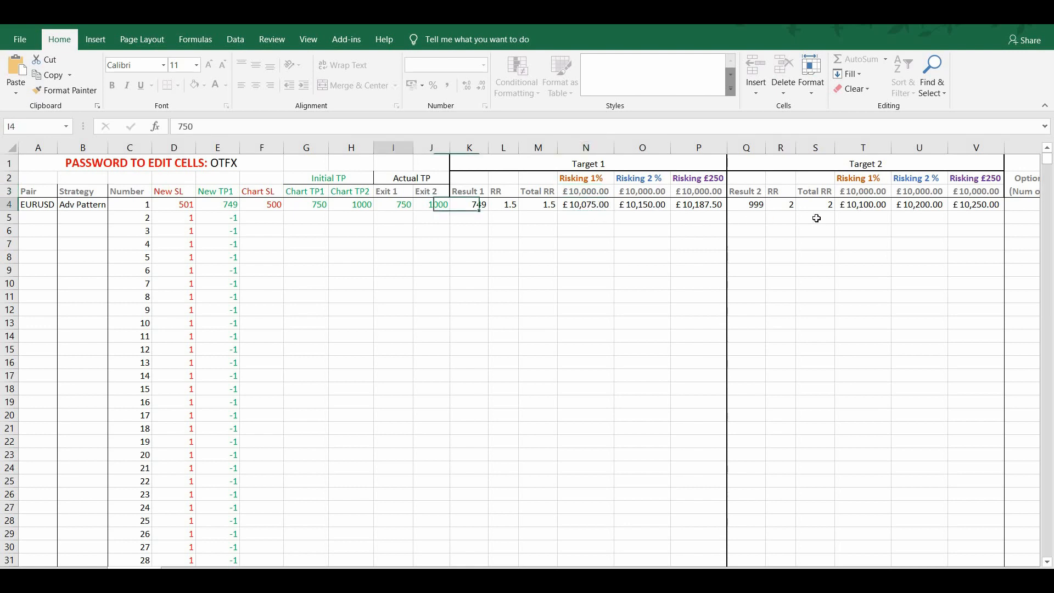
# Check the first trade's Target 2 balance under Risking 1% against its Exit 2 entry
pyautogui.click(875, 207)
pyautogui.click(860, 224)
pyautogui.press('Up')
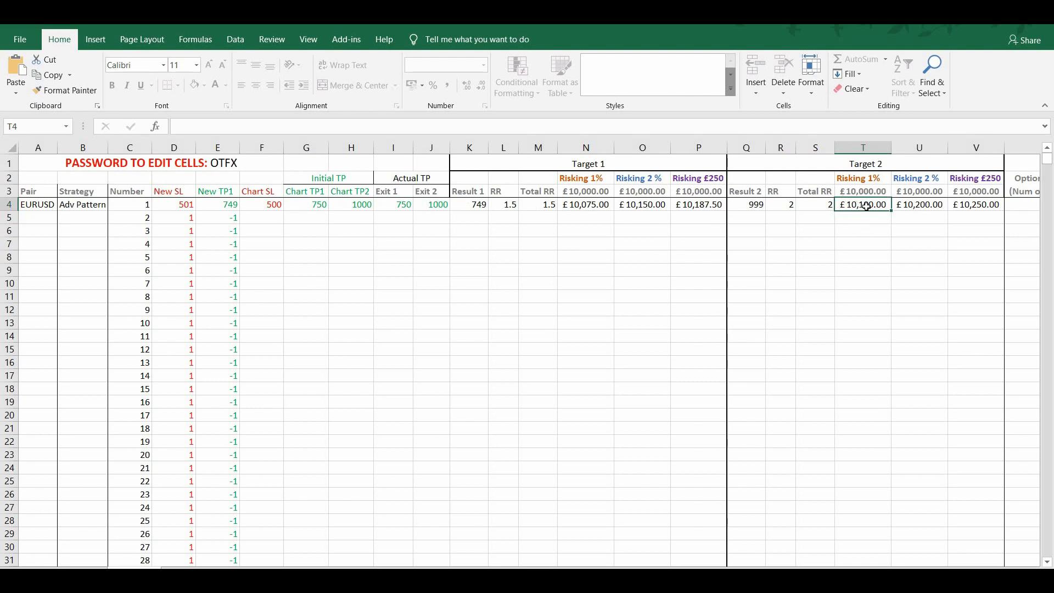
pyautogui.click(429, 209)
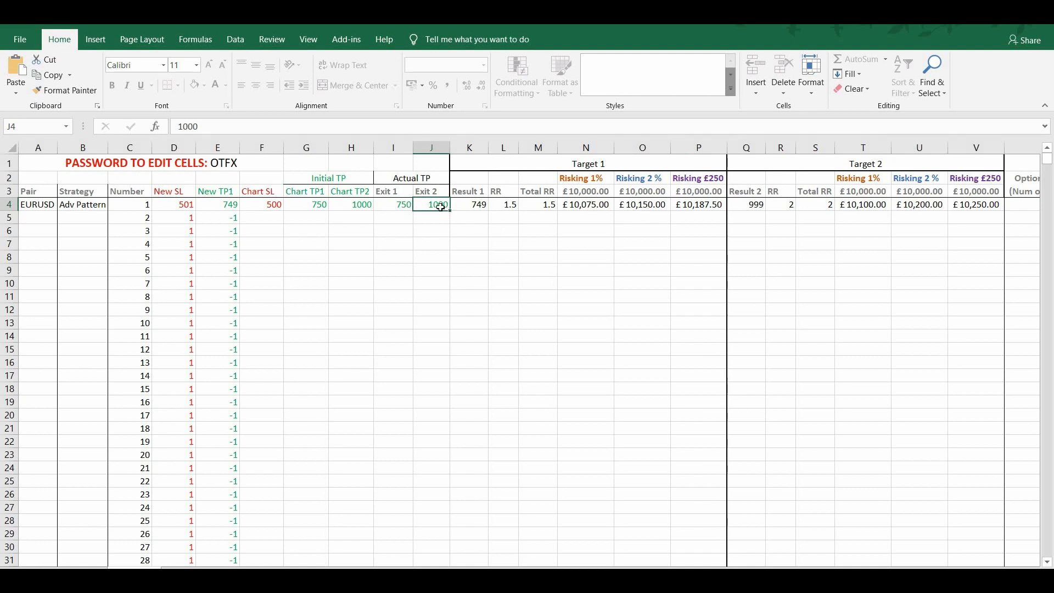
pyautogui.click(877, 207)
pyautogui.click(441, 205)
# Compare the first trade's Chart SL with Exit 2, and review the starting and resulting Target 2 balances under Risking 1%
pyautogui.click(261, 209)
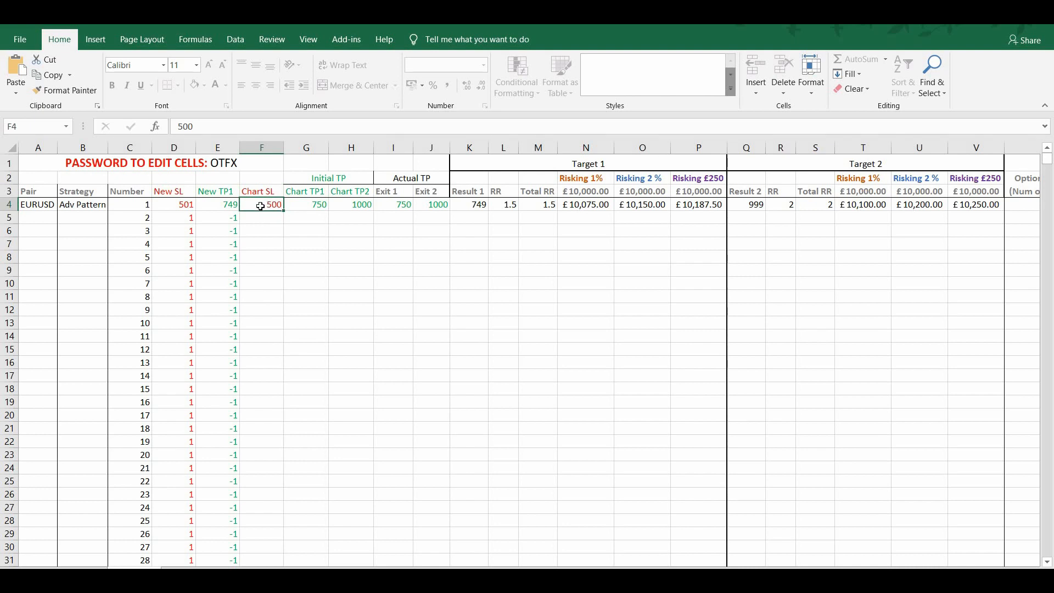
pyautogui.click(440, 203)
pyautogui.click(440, 203)
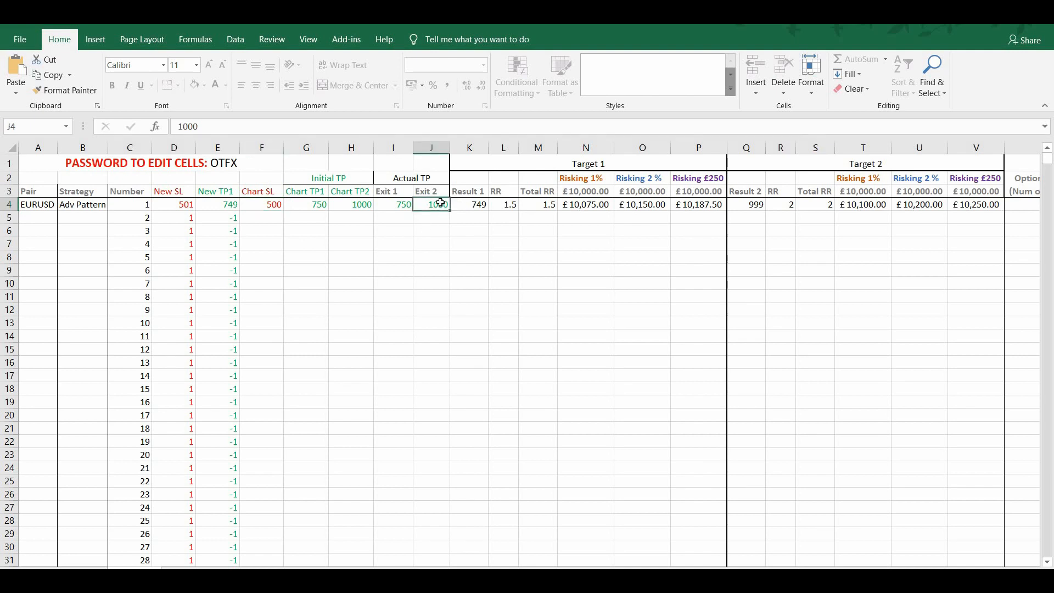
pyautogui.click(269, 206)
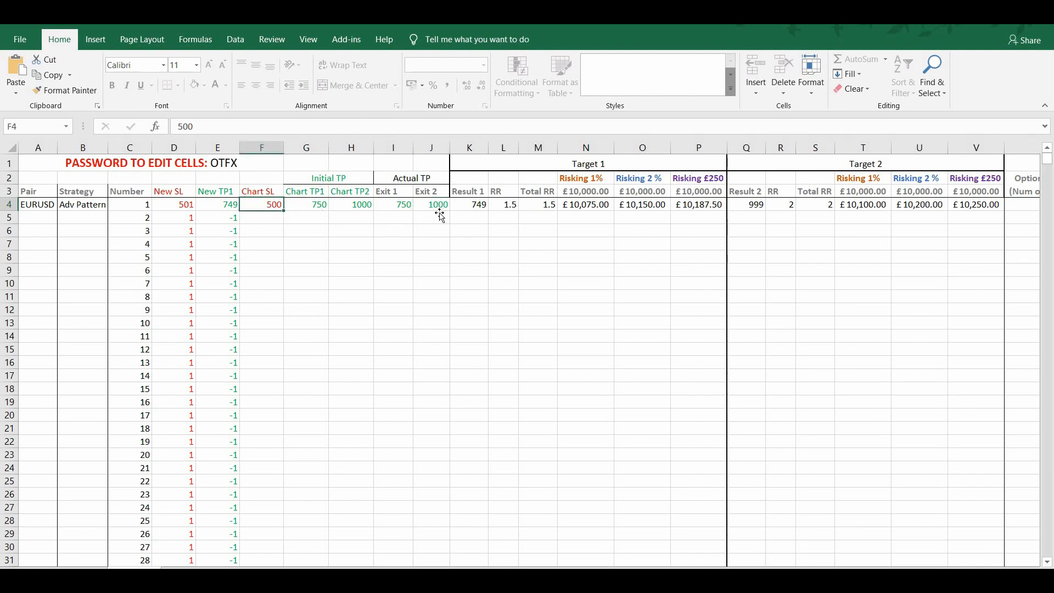
pyautogui.click(439, 209)
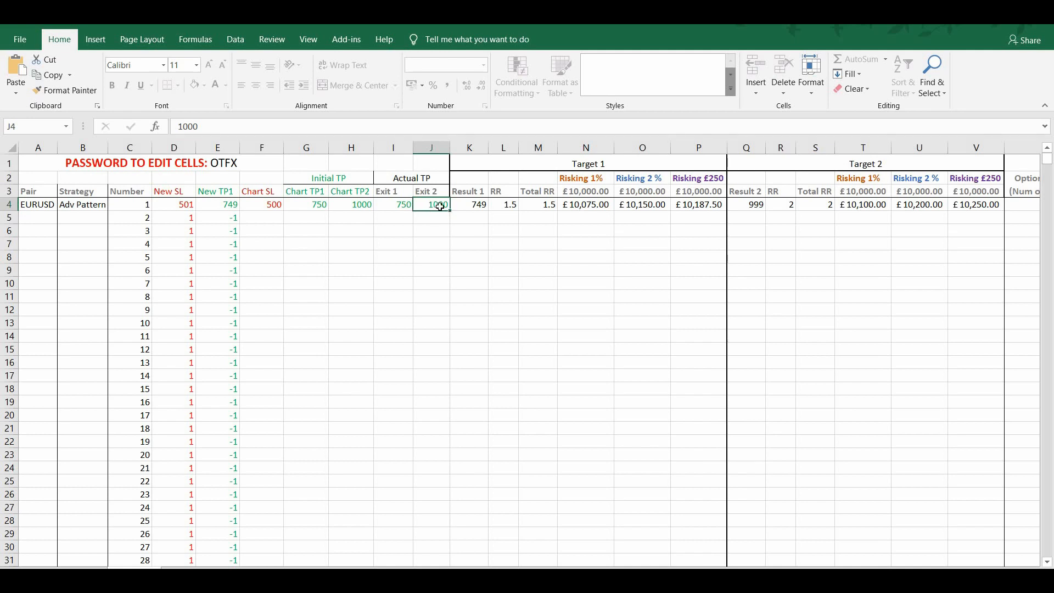
pyautogui.click(262, 213)
pyautogui.click(440, 215)
pyautogui.click(874, 222)
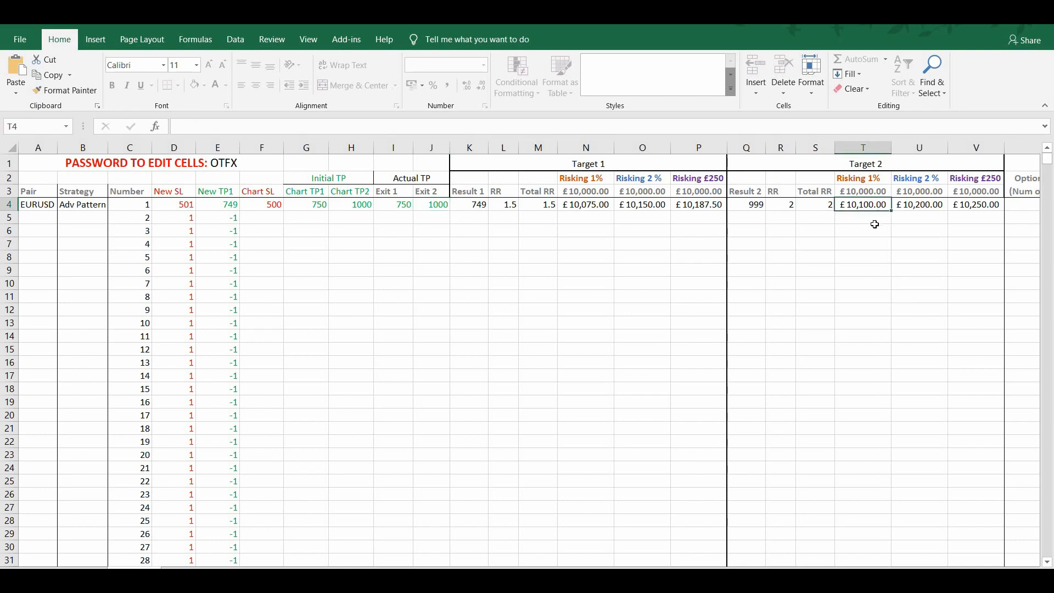
pyautogui.click(867, 192)
pyautogui.click(871, 205)
# Enter trade 2's Chart SL as 500, Chart TP1 as 750 and Chart TP2 as 1000
pyautogui.click(270, 216)
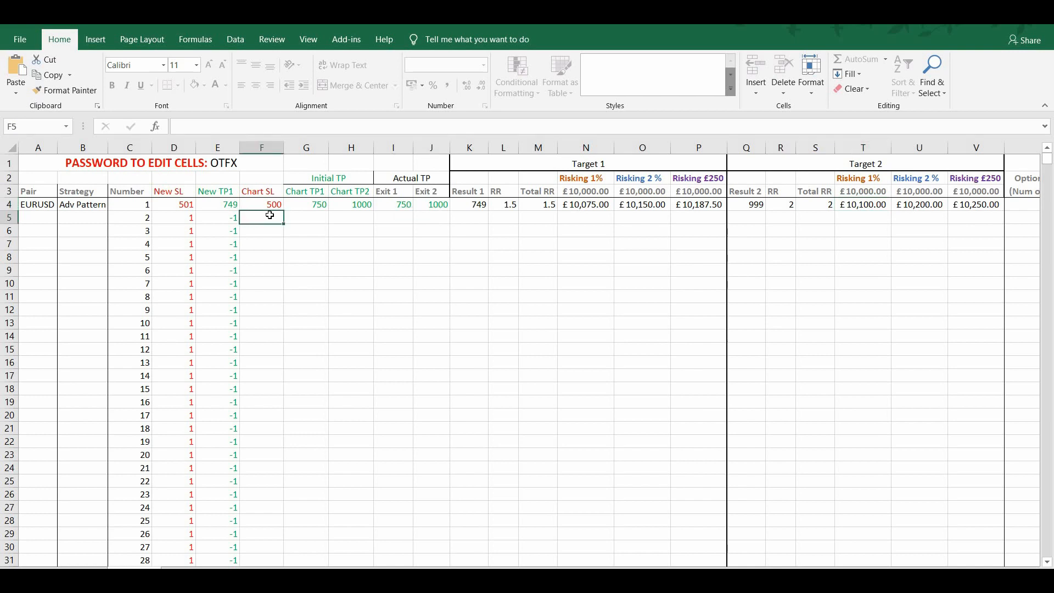
pyautogui.write('500')
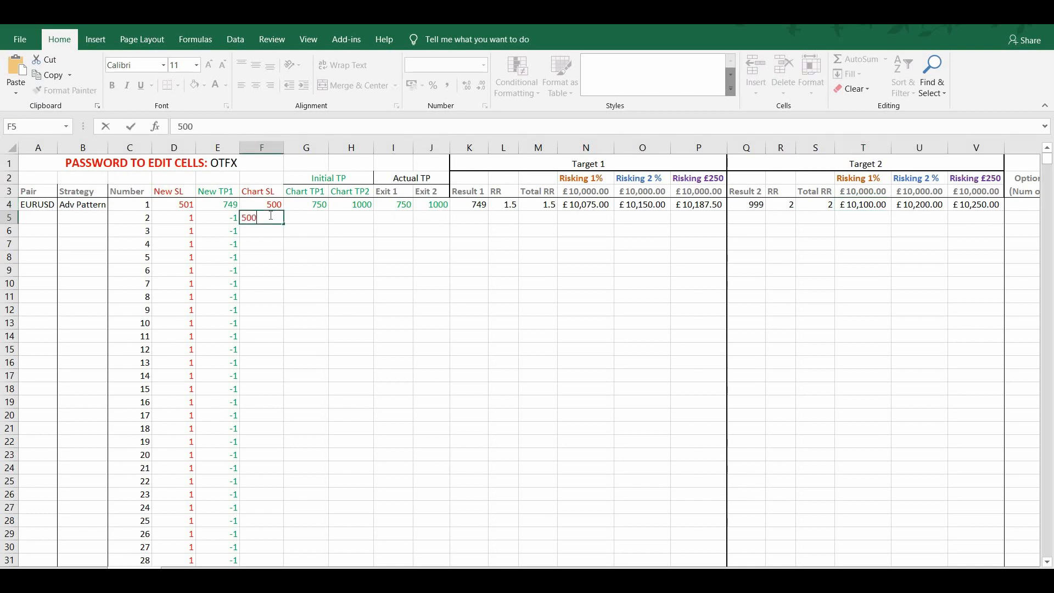
pyautogui.press('Tab')
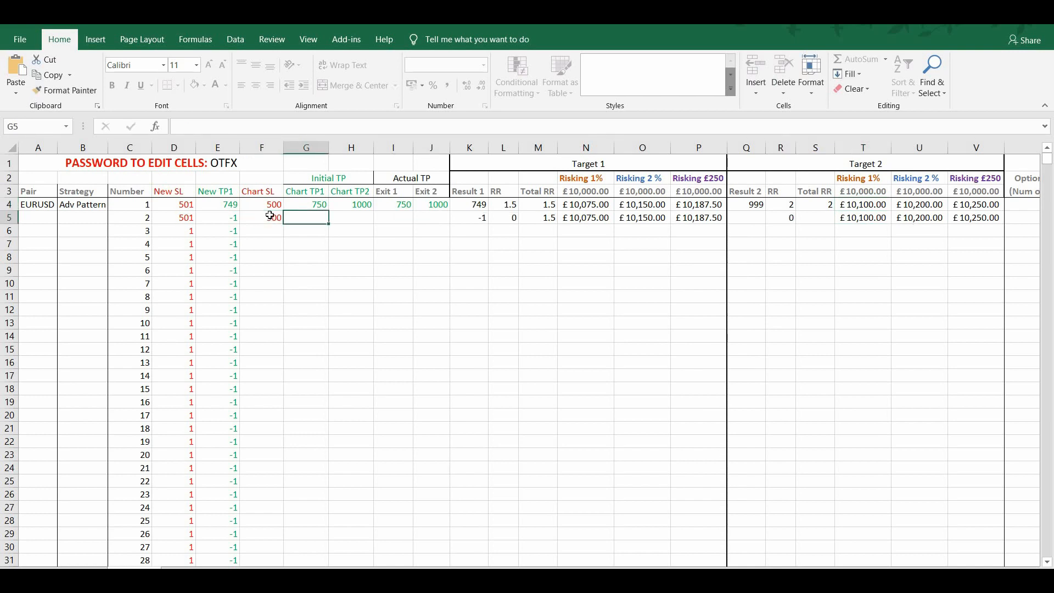
pyautogui.write('750')
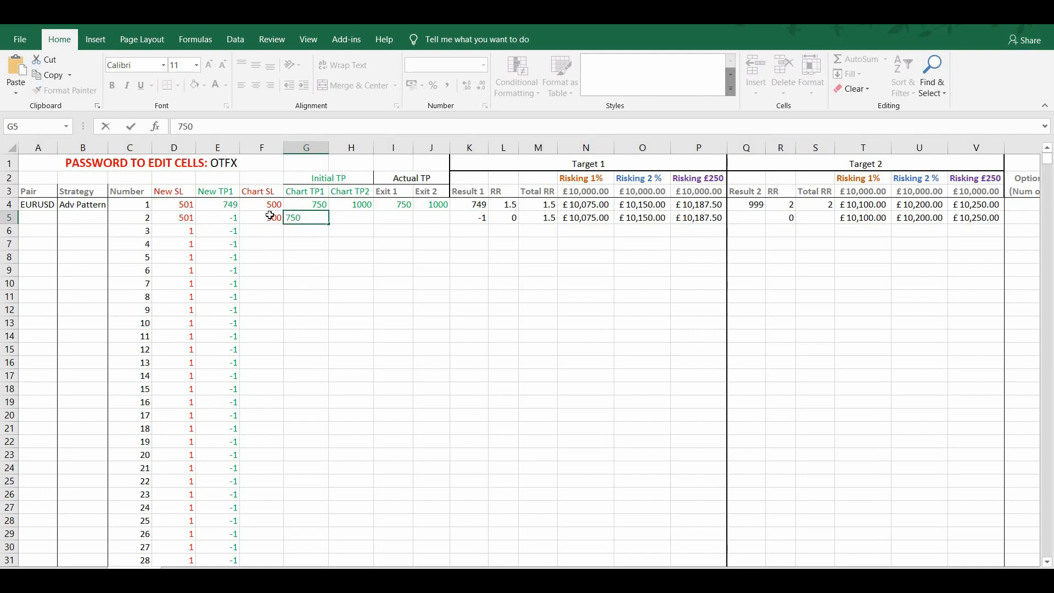
pyautogui.press('Tab')
pyautogui.write('100')
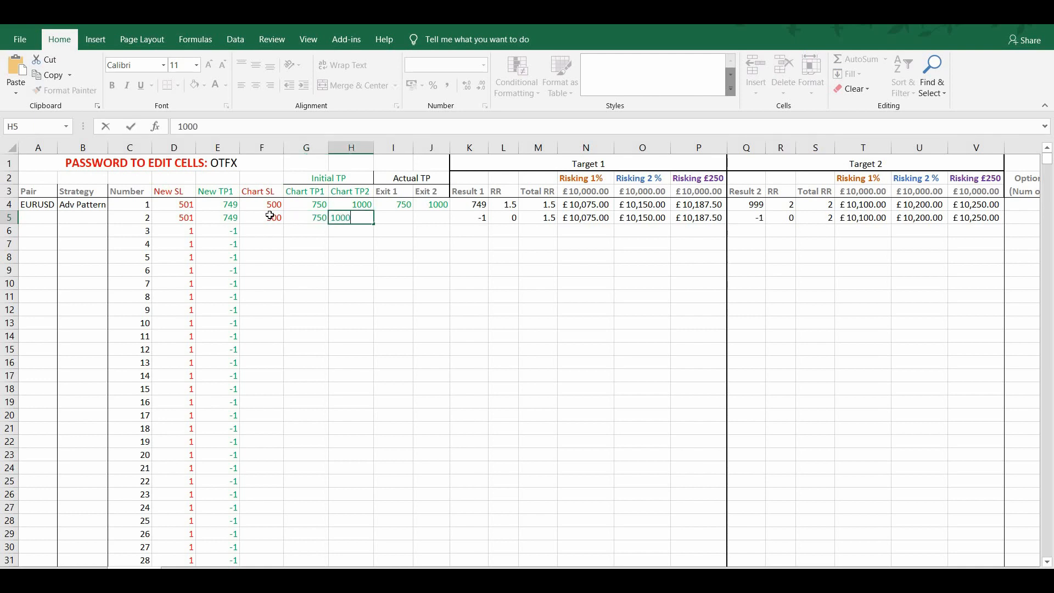
pyautogui.click(319, 217)
pyautogui.click(351, 218)
pyautogui.click(319, 219)
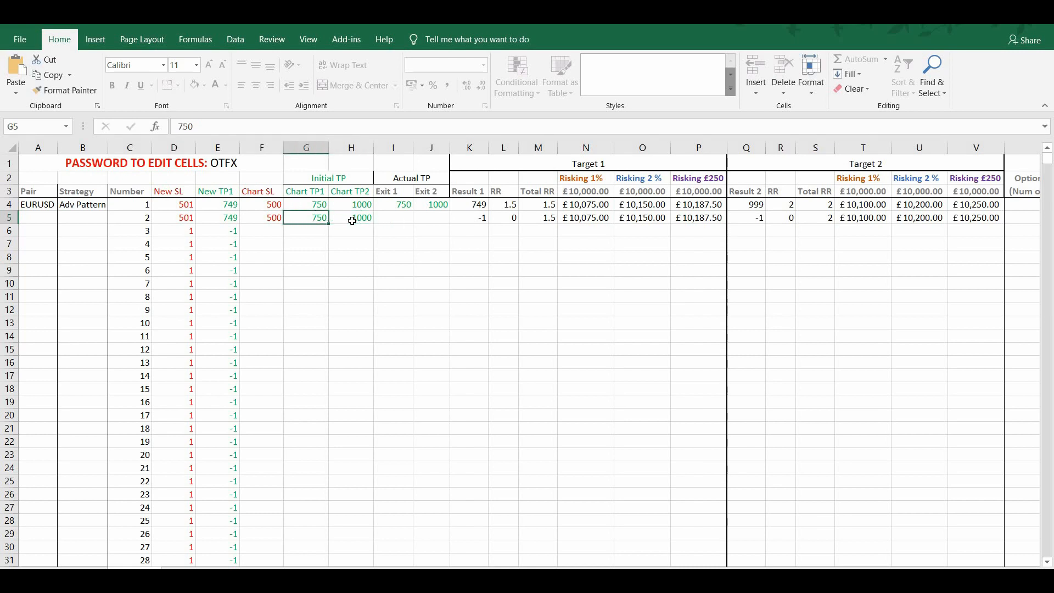
pyautogui.click(351, 219)
# Record trade 2's actual take profits with Exit 1 as 750 and Exit 2 as 0
pyautogui.click(396, 219)
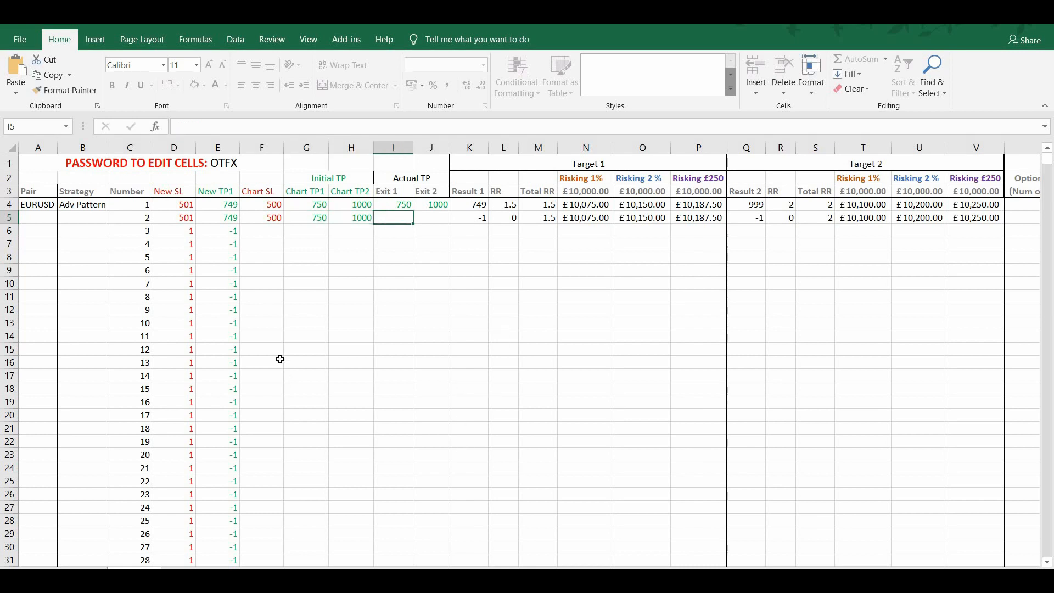
pyautogui.write('750')
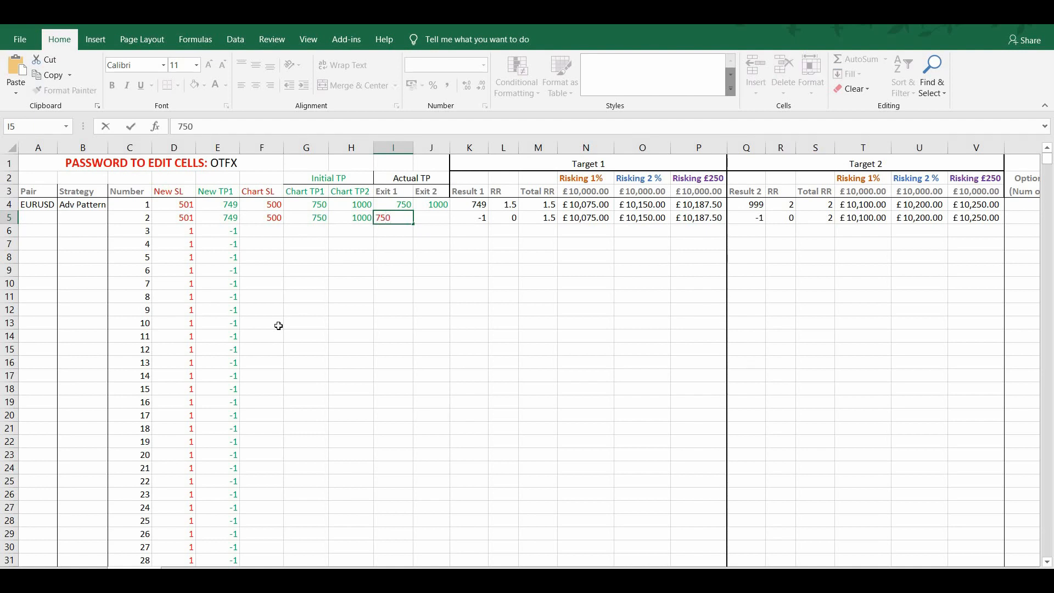
pyautogui.press('Tab')
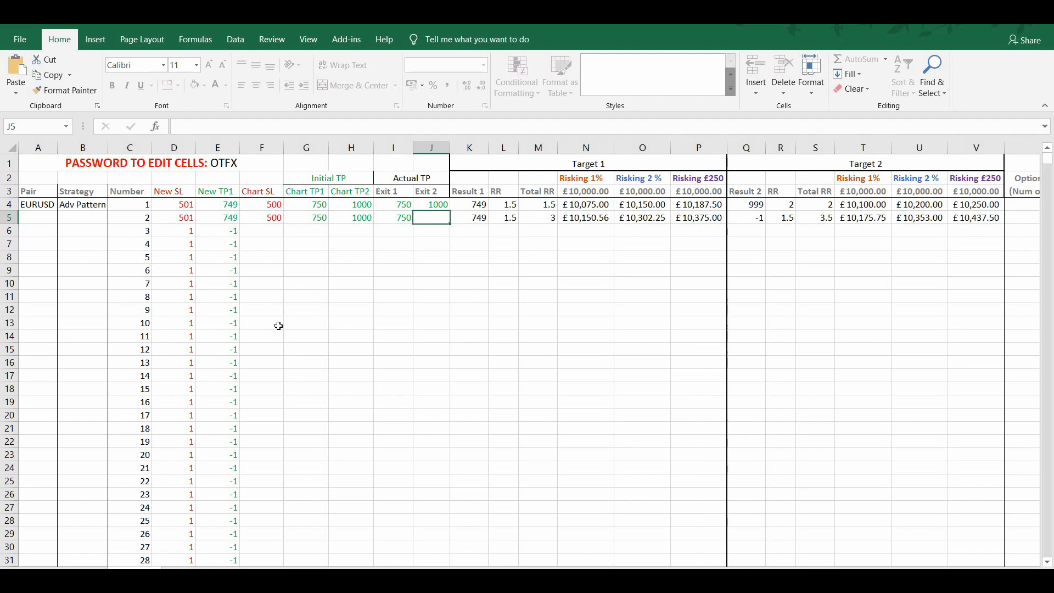
pyautogui.write('0')
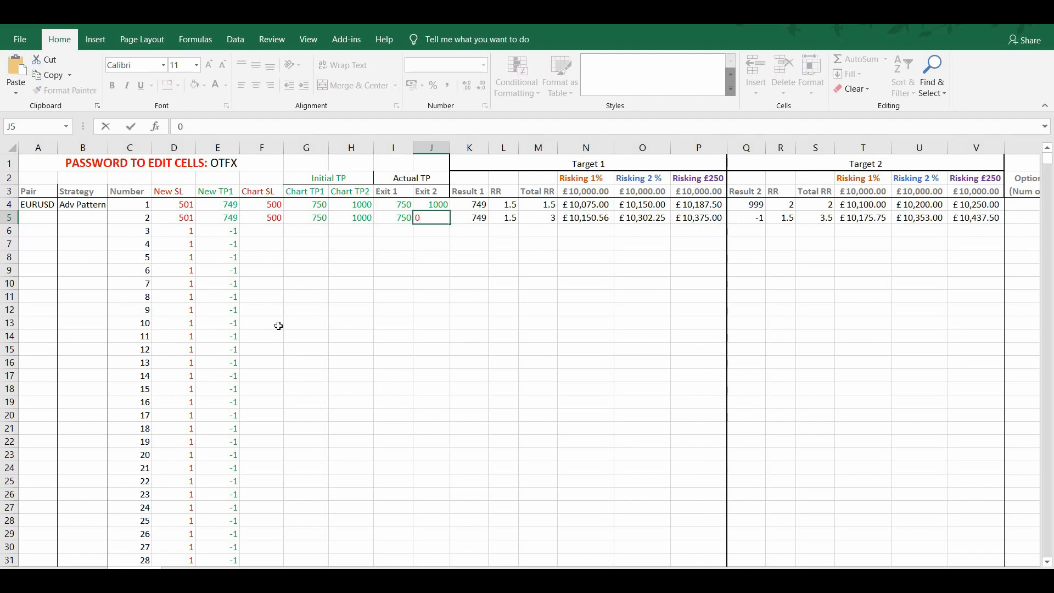
pyautogui.click(278, 325)
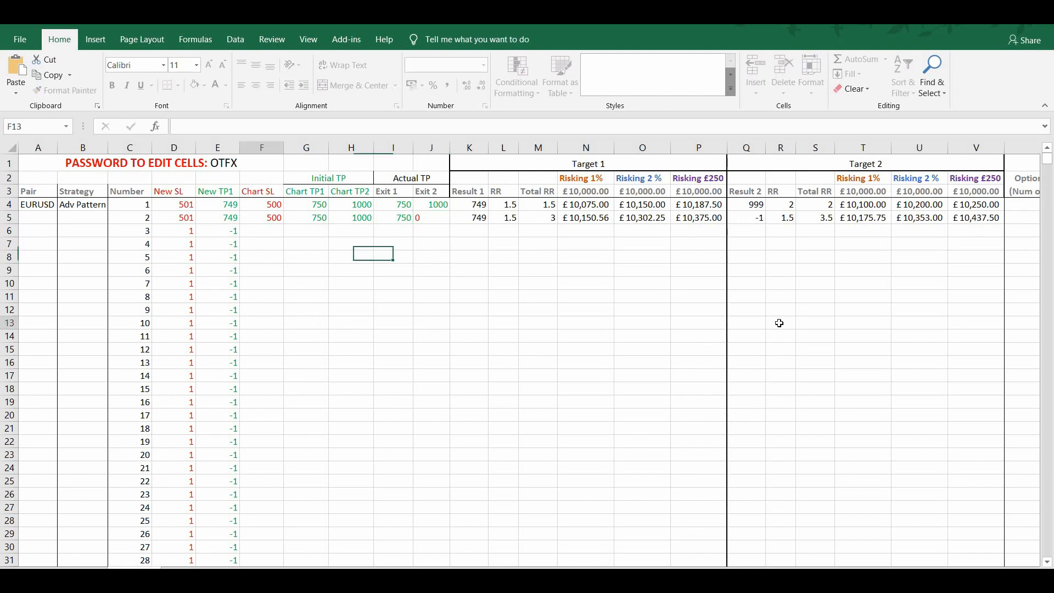
# Check trade 2's Target 2 balance under Risking 1% against its Chart SL and Exit 1 entries
pyautogui.click(868, 217)
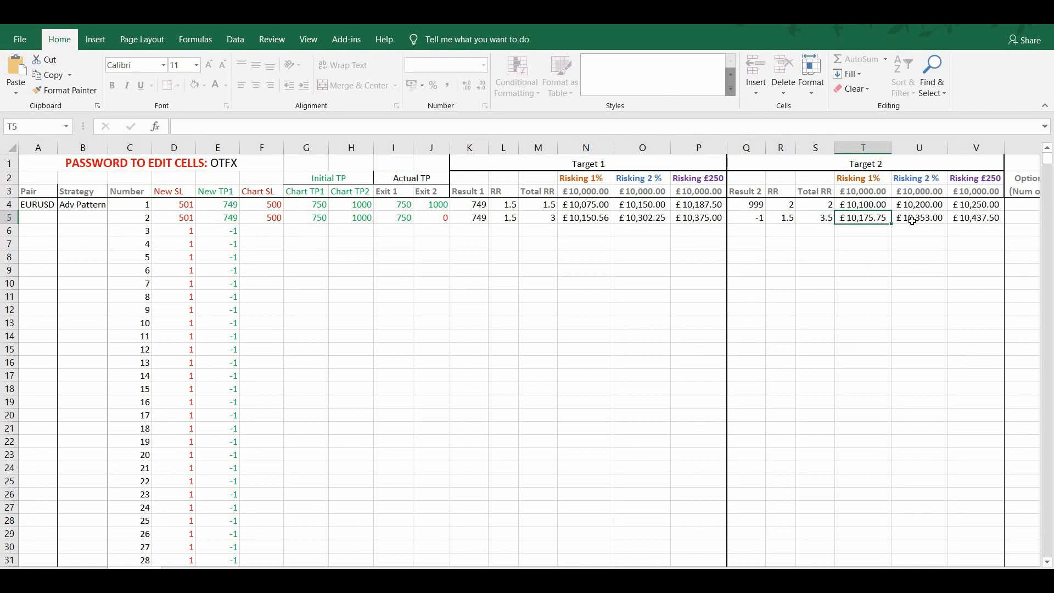
pyautogui.click(872, 205)
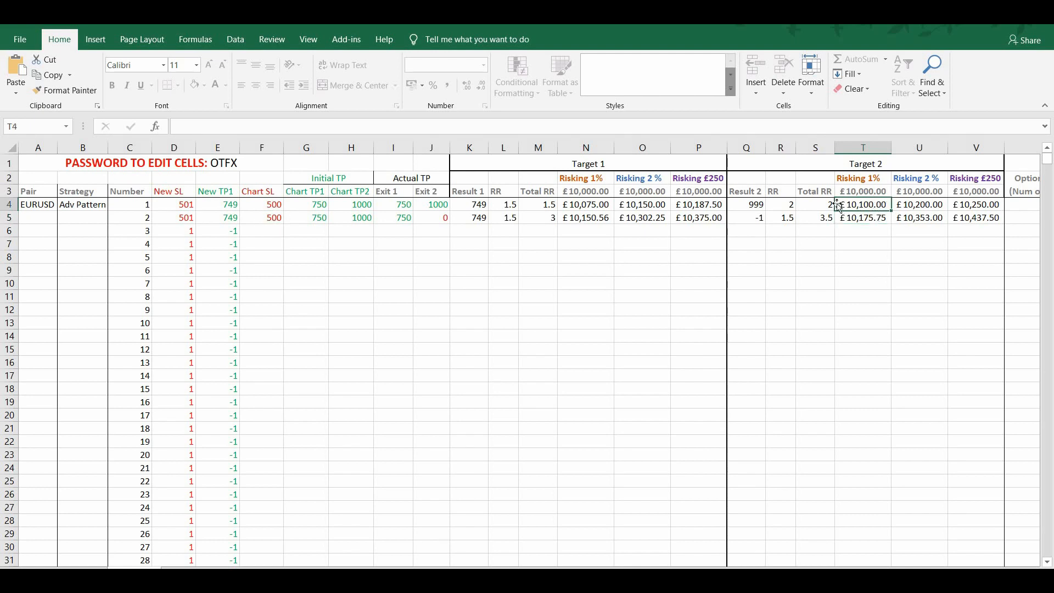
pyautogui.click(270, 218)
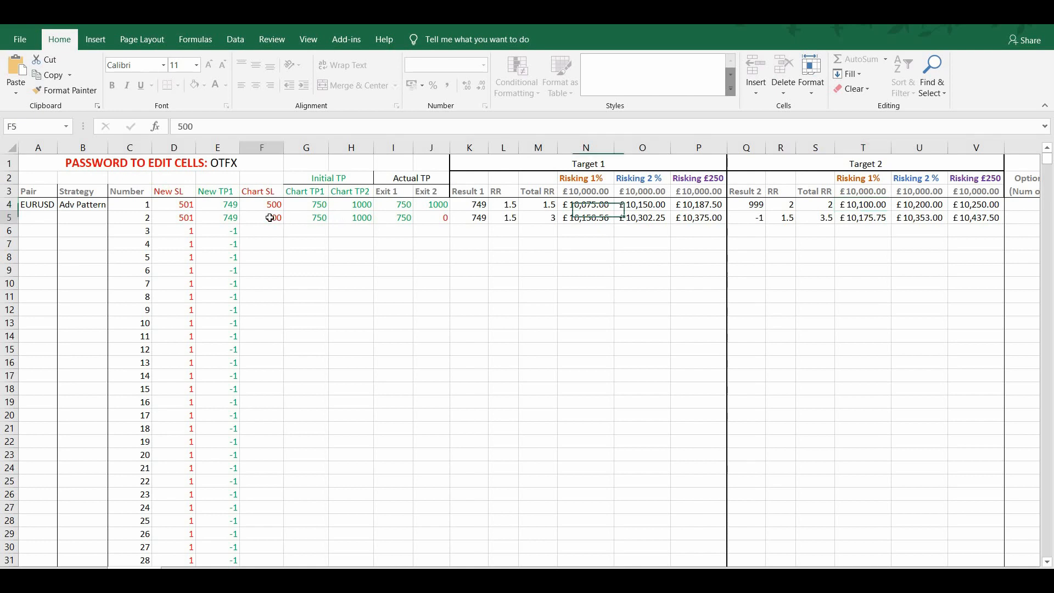
pyautogui.click(408, 219)
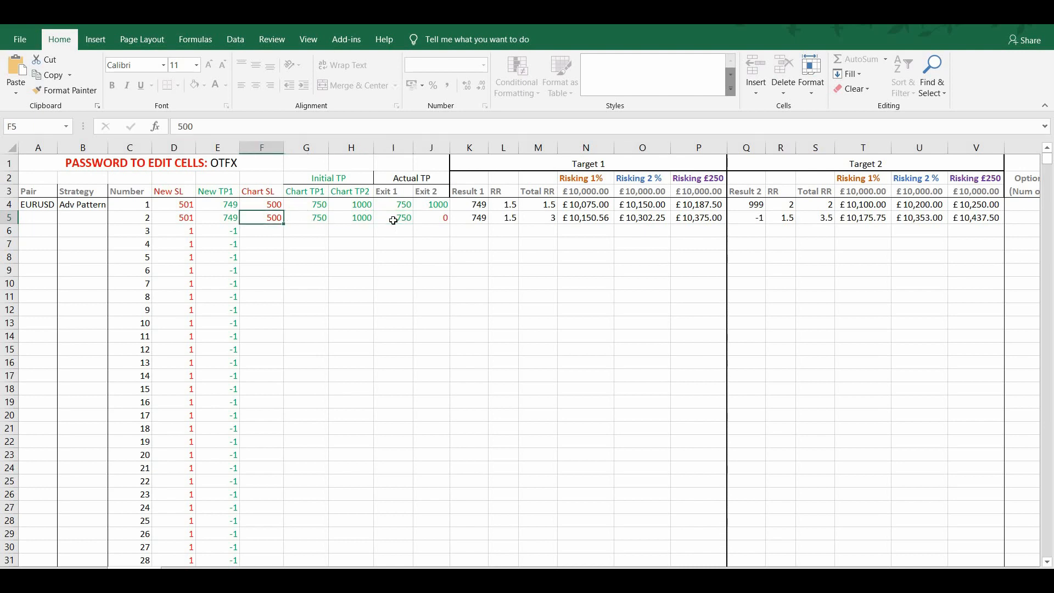
pyautogui.click(396, 219)
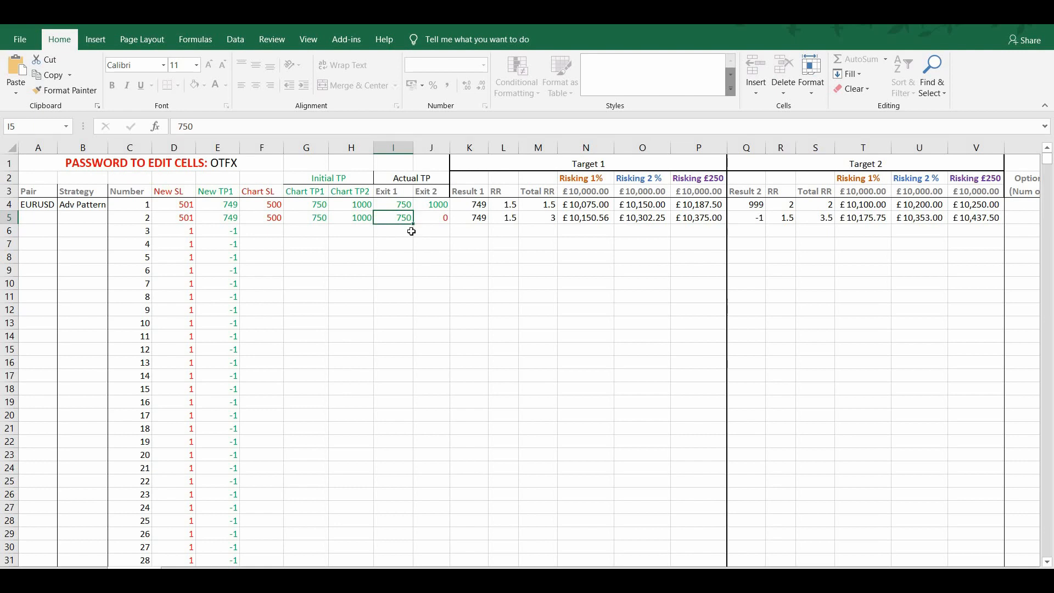
# Compare the Target 2 balances of trades 1 and 2 under Risking 1%
pyautogui.click(870, 217)
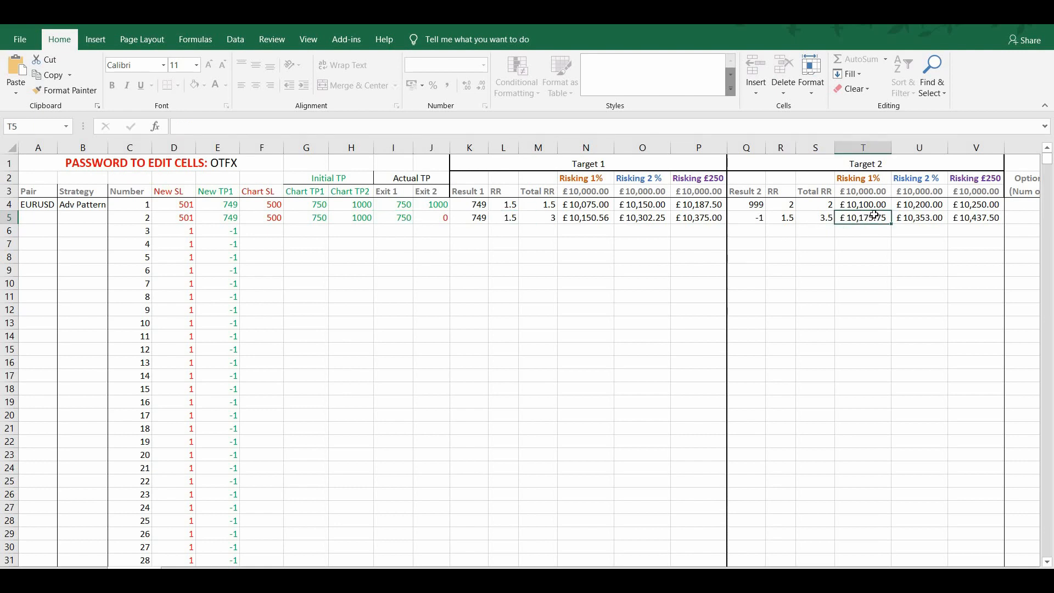
pyautogui.click(856, 206)
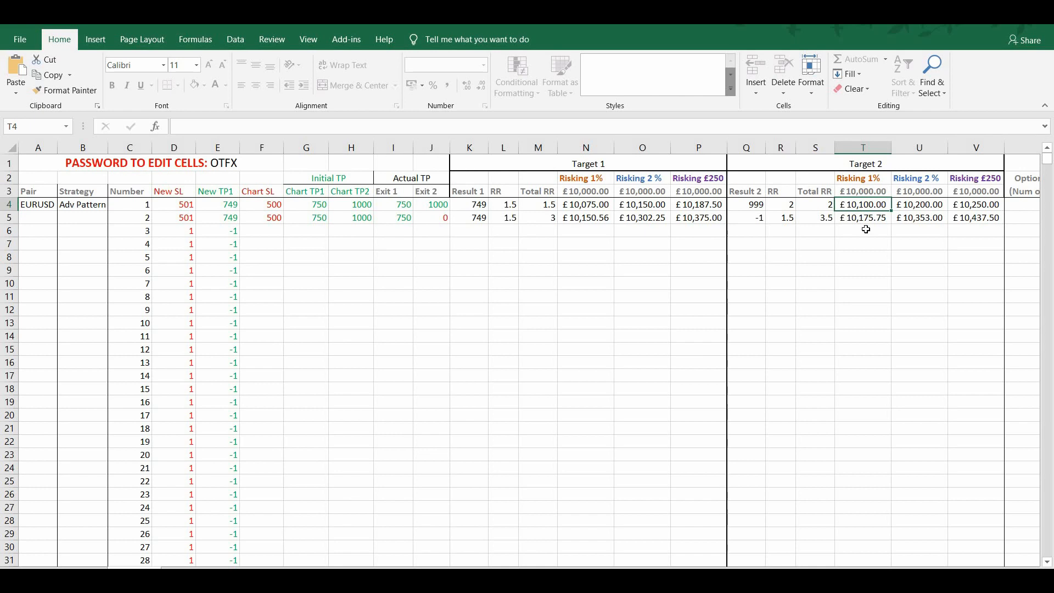
pyautogui.click(857, 216)
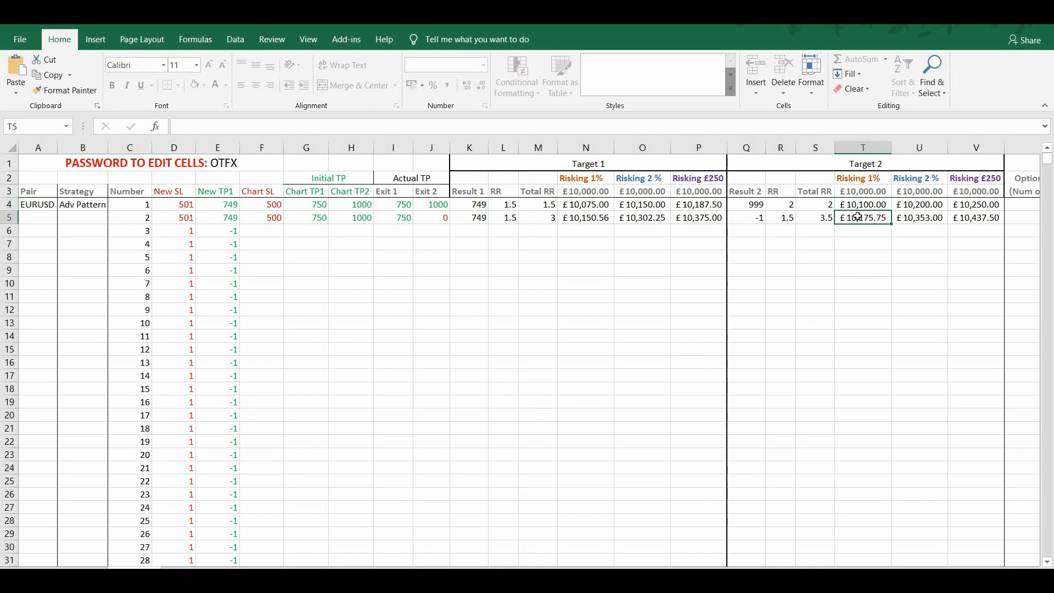
pyautogui.click(868, 206)
pyautogui.click(871, 214)
# Enter trade 3's Chart SL as 500, Chart TP1 as 750 and Chart TP2 as 1000
pyautogui.click(266, 232)
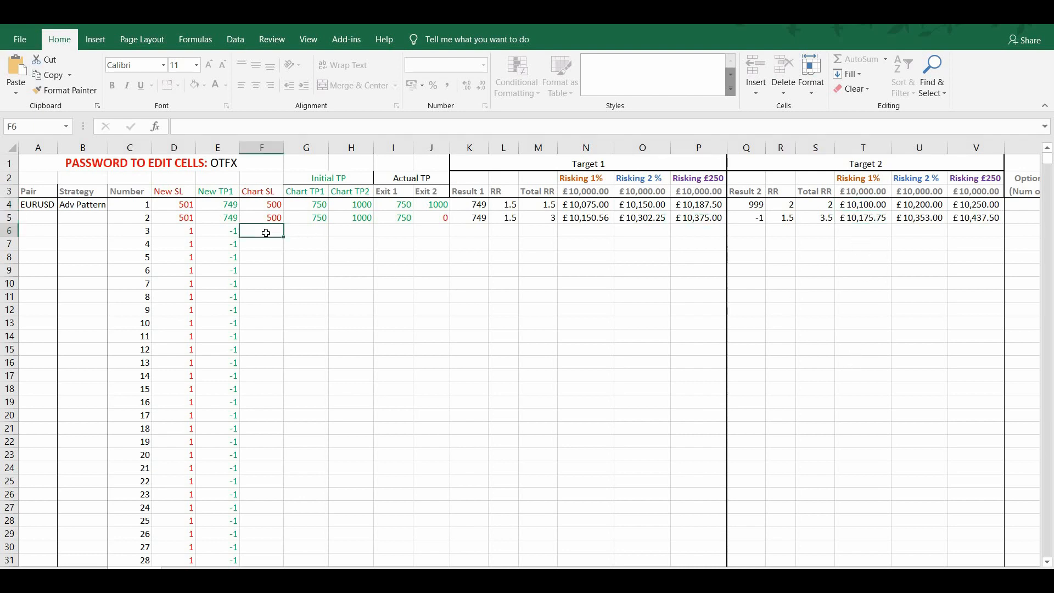
pyautogui.write('500')
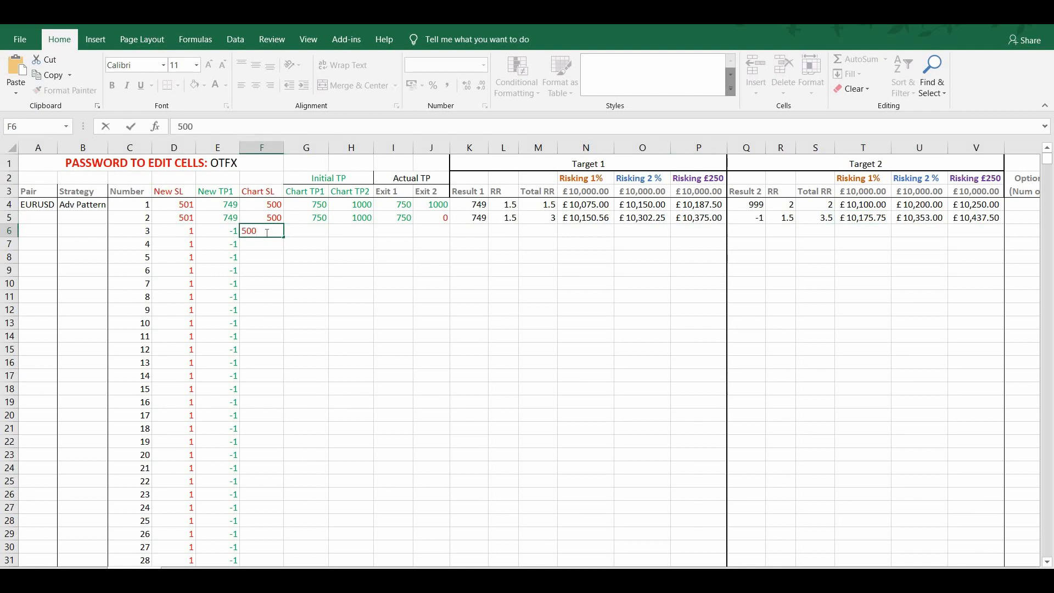
pyautogui.press('Tab')
pyautogui.write('75')
pyautogui.press('Tab')
pyautogui.write('100')
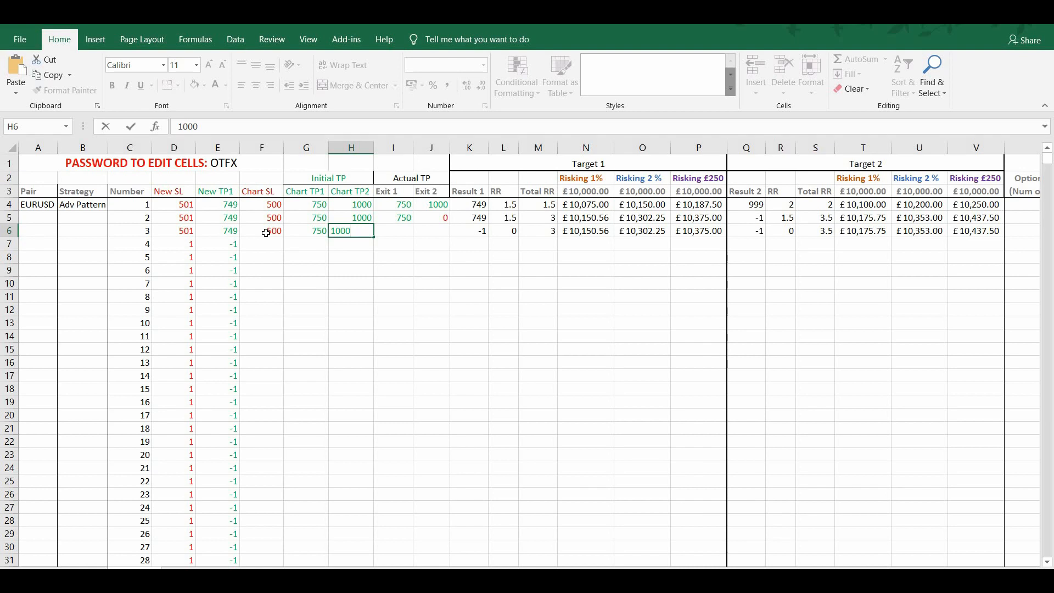
pyautogui.press('Tab')
# Record trade 3 as a full loss with Exit 1 and Exit 2 both set to -500
pyautogui.press('Tab')
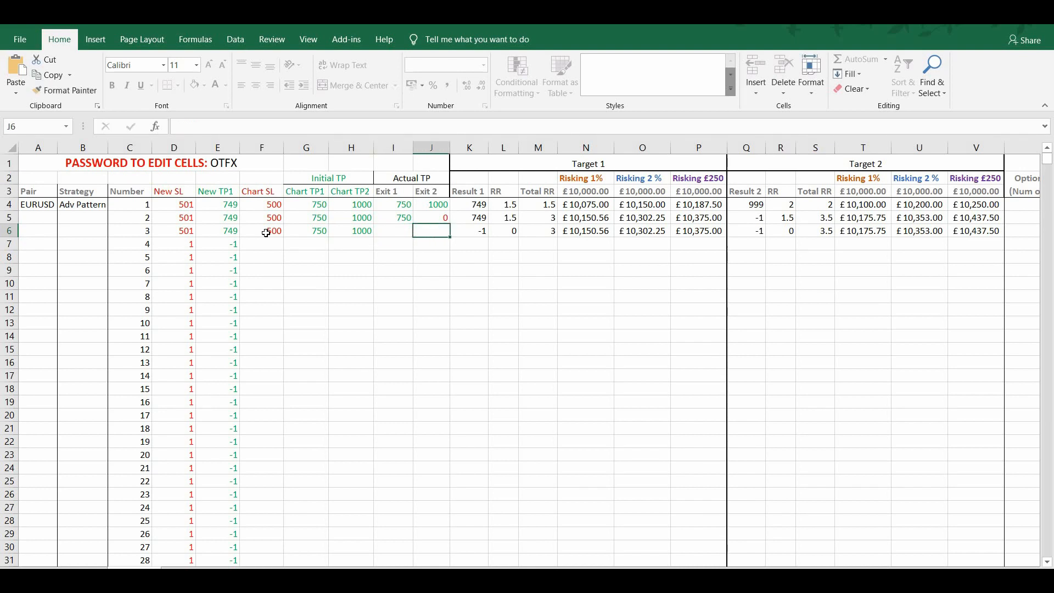
pyautogui.hotkey('shift', 'Tab')
pyautogui.write('-500')
pyautogui.press('Tab')
pyautogui.write('-500')
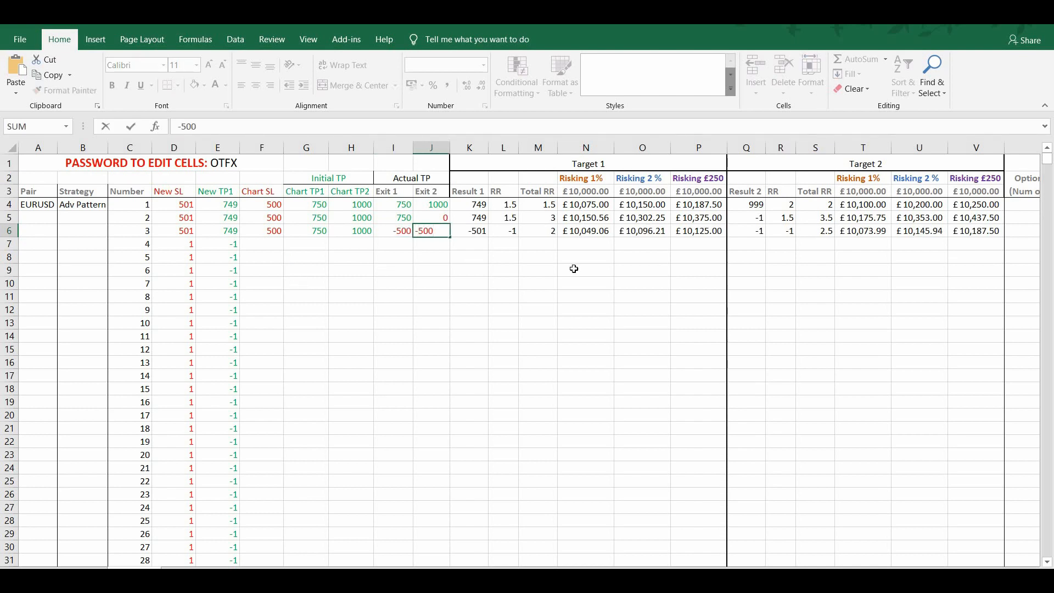
pyautogui.press('Return')
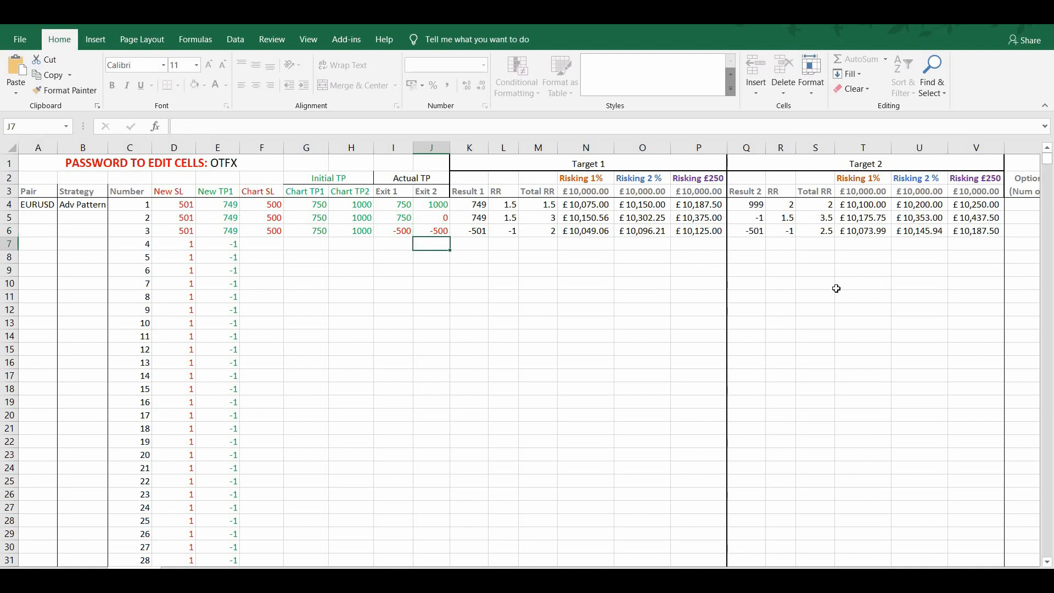
# Compare trade 3's exits with its Chart SL and check its balances under Risking 1%
pyautogui.click(875, 232)
pyautogui.click(418, 232)
pyautogui.click(393, 232)
pyautogui.click(273, 231)
pyautogui.click(409, 232)
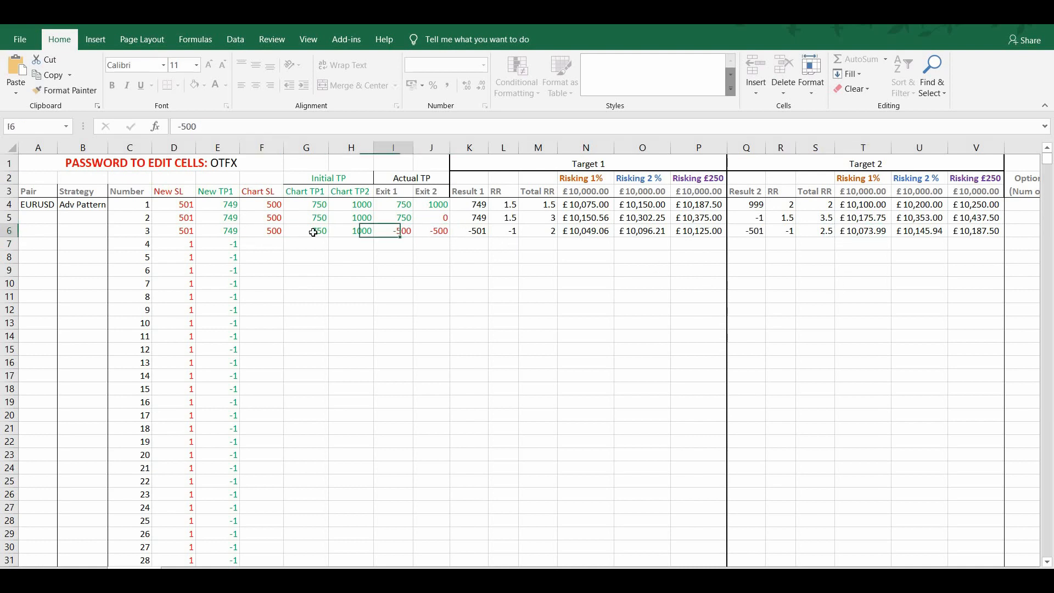
pyautogui.click(274, 232)
pyautogui.click(599, 232)
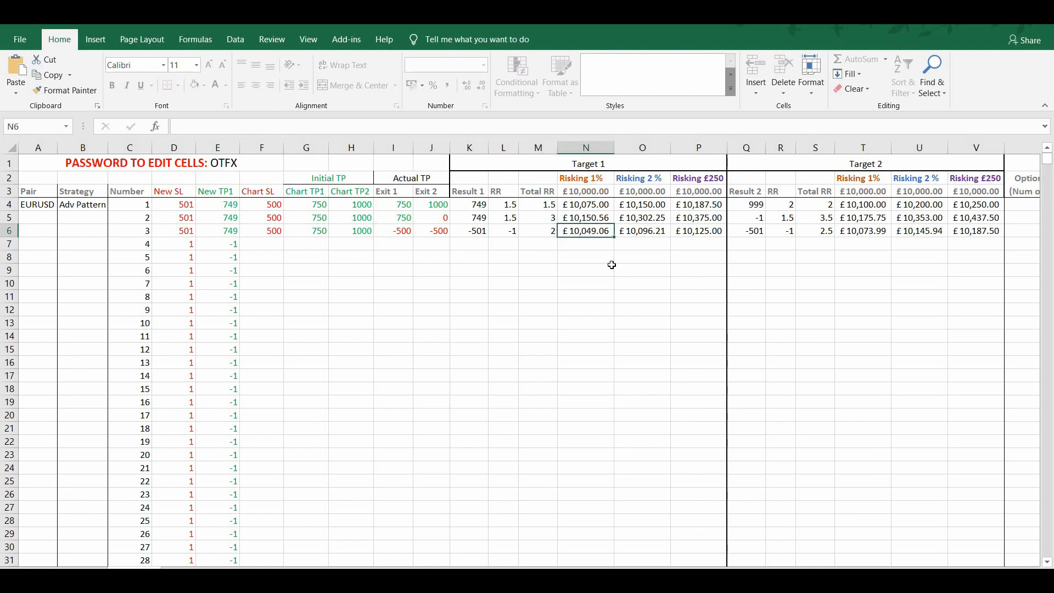
# Match trade 3's Chart SL against both its Exit 1 and Exit 2 entries
pyautogui.click(442, 231)
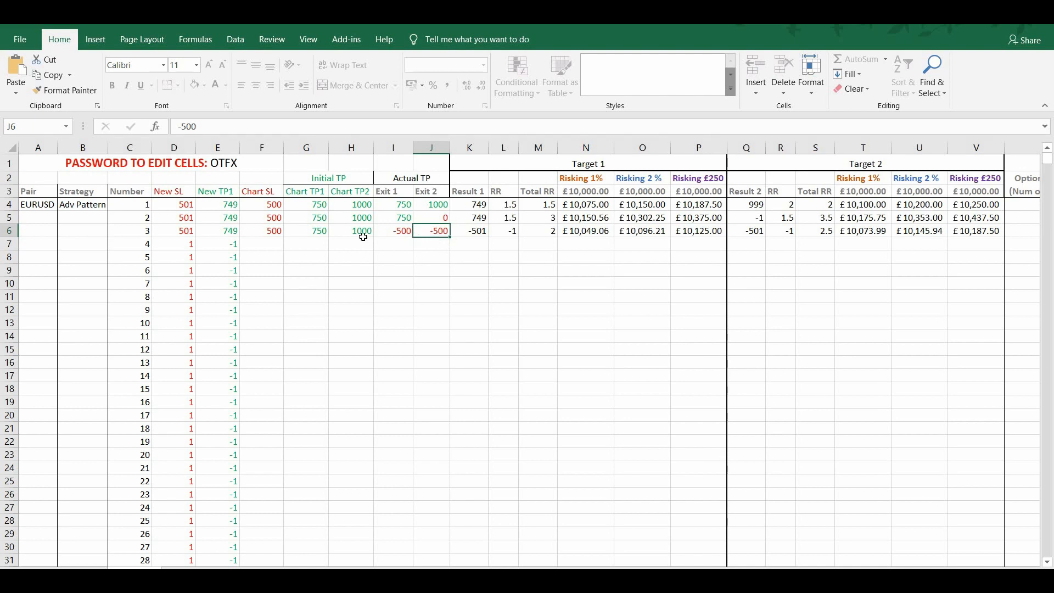
pyautogui.click(278, 232)
pyautogui.click(412, 233)
pyautogui.press('Right')
# Compare the Risking 1% balances of trades 2 and 3 under both Target 1 and Target 2
pyautogui.click(592, 229)
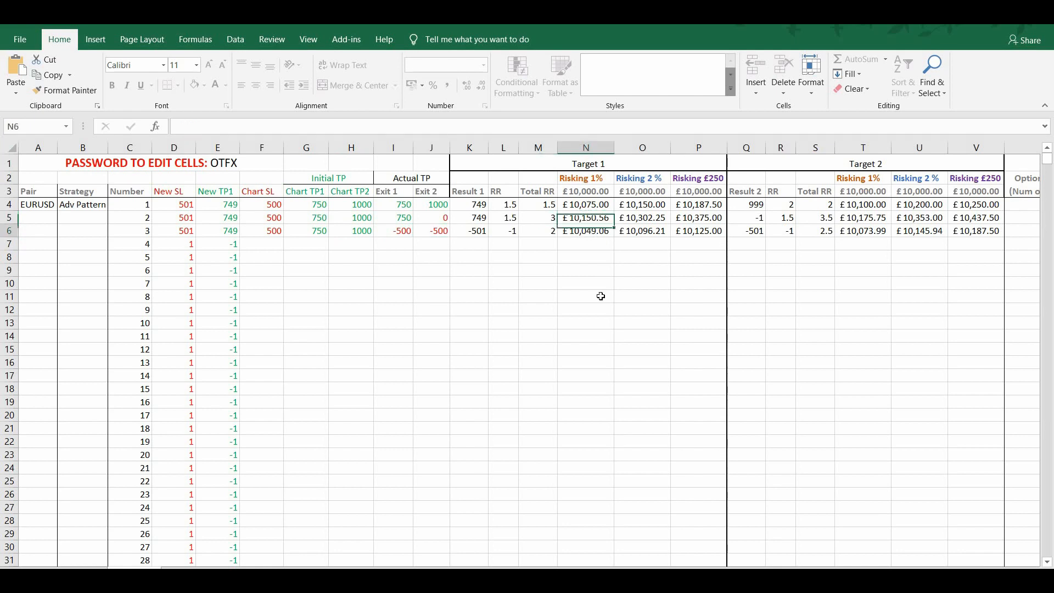
pyautogui.press('Up')
pyautogui.press('Down')
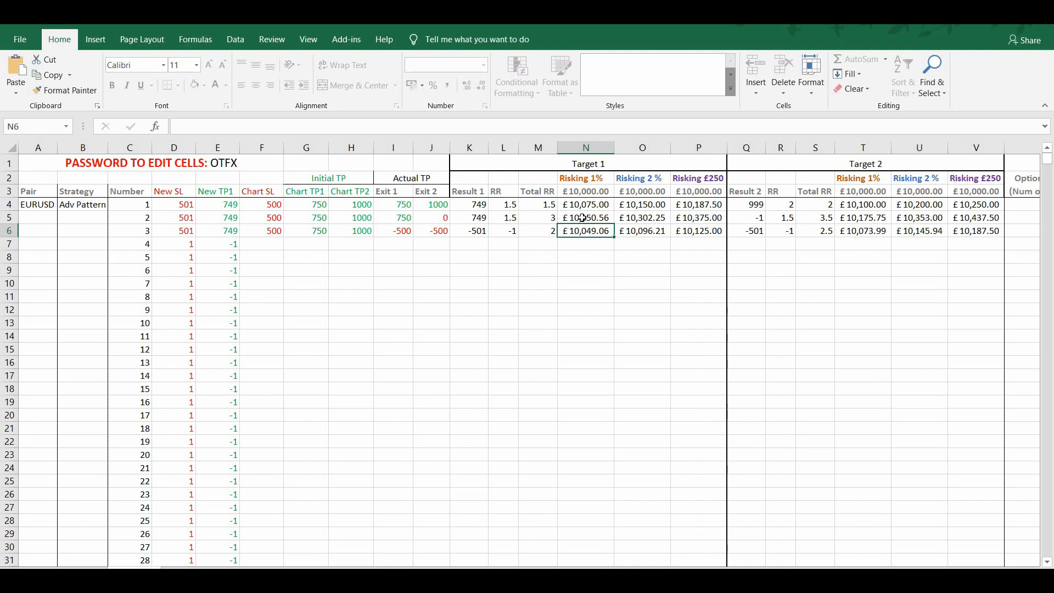
pyautogui.click(576, 219)
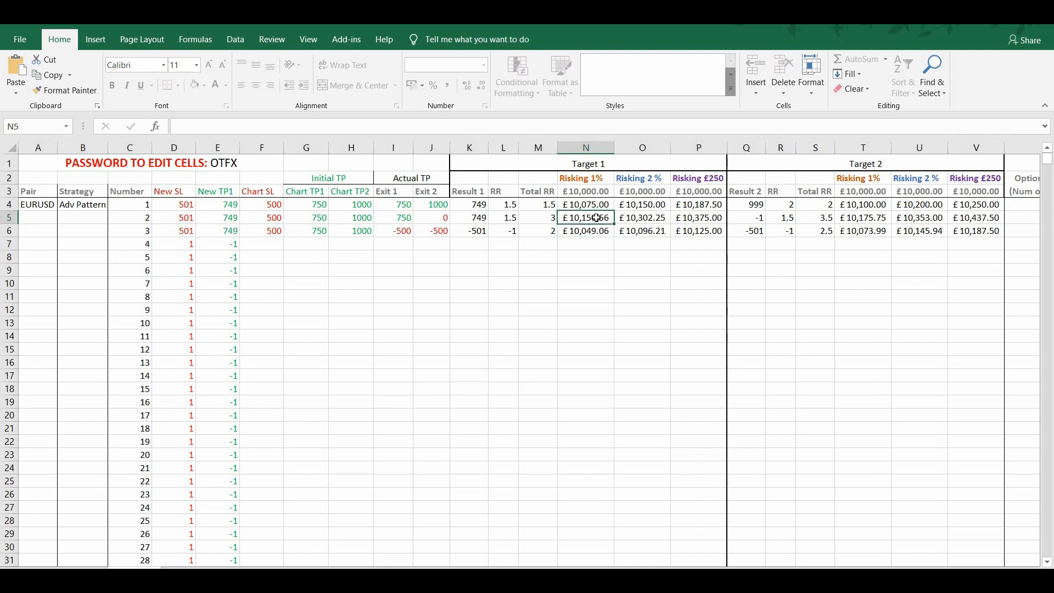
pyautogui.click(849, 221)
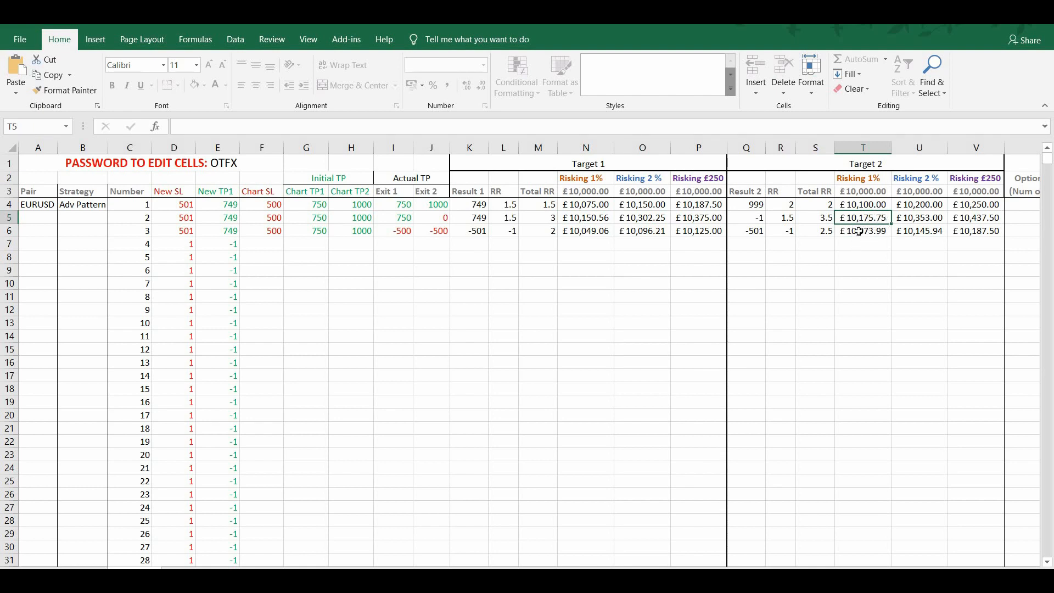
pyautogui.press('Down')
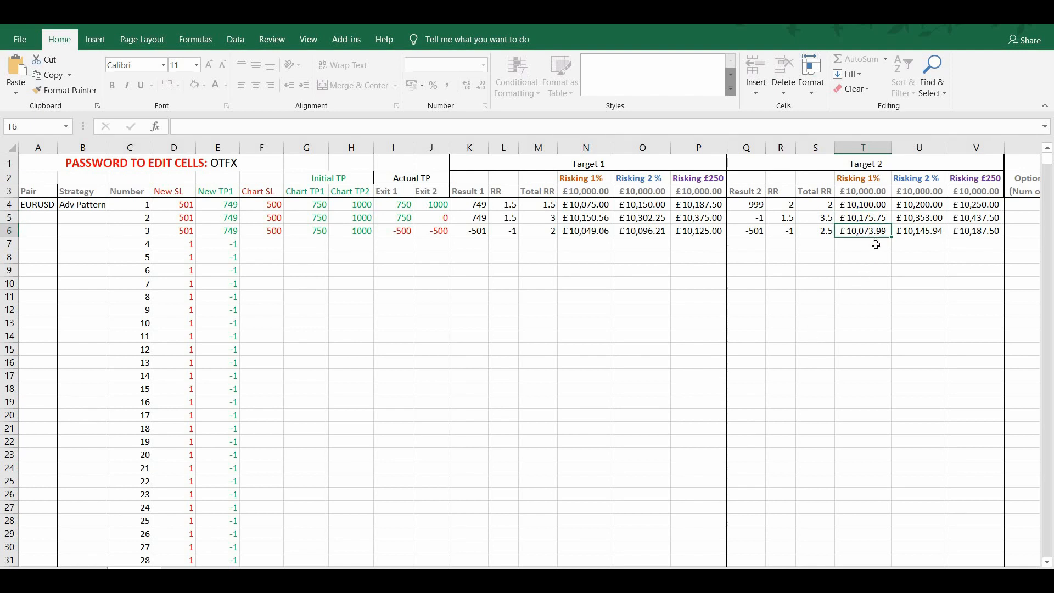
# Review the Exit 1 and Exit 2 entries of the first three trades
pyautogui.press('Down')
pyautogui.press('Left')
pyautogui.press('Left')
pyautogui.press('Left')
pyautogui.press('Left')
pyautogui.press('Left')
pyautogui.press('Left')
pyautogui.press('Left')
pyautogui.press('Left')
pyautogui.press('Left')
pyautogui.press('Left')
pyautogui.press('Left')
pyautogui.press('Up')
pyautogui.press('Up')
pyautogui.press('Up')
pyautogui.press('Right')
pyautogui.press('Down')
pyautogui.press('Left')
pyautogui.press('Up')
pyautogui.press('Right')
pyautogui.press('Down')
pyautogui.press('Down')
pyautogui.press('Left')
pyautogui.press('Up')
pyautogui.press('Up')
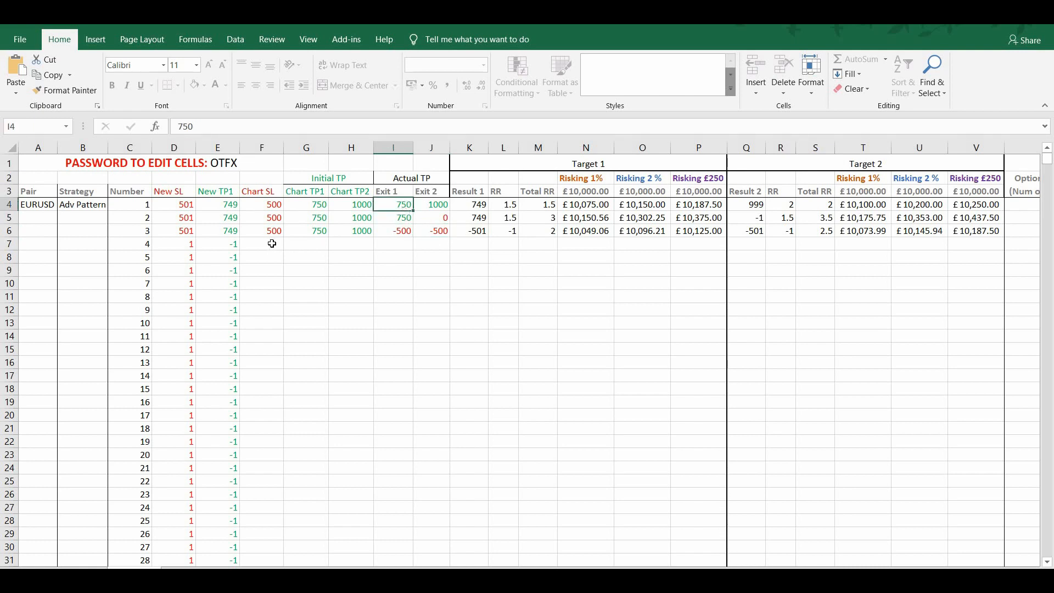
# Enter trade 4's Chart SL as 500, Chart TP1 as 750 and Chart TP2 as 1000
pyautogui.click(272, 243)
pyautogui.write('5000')
pyautogui.press('Tab')
pyautogui.click(272, 243)
pyautogui.write('500')
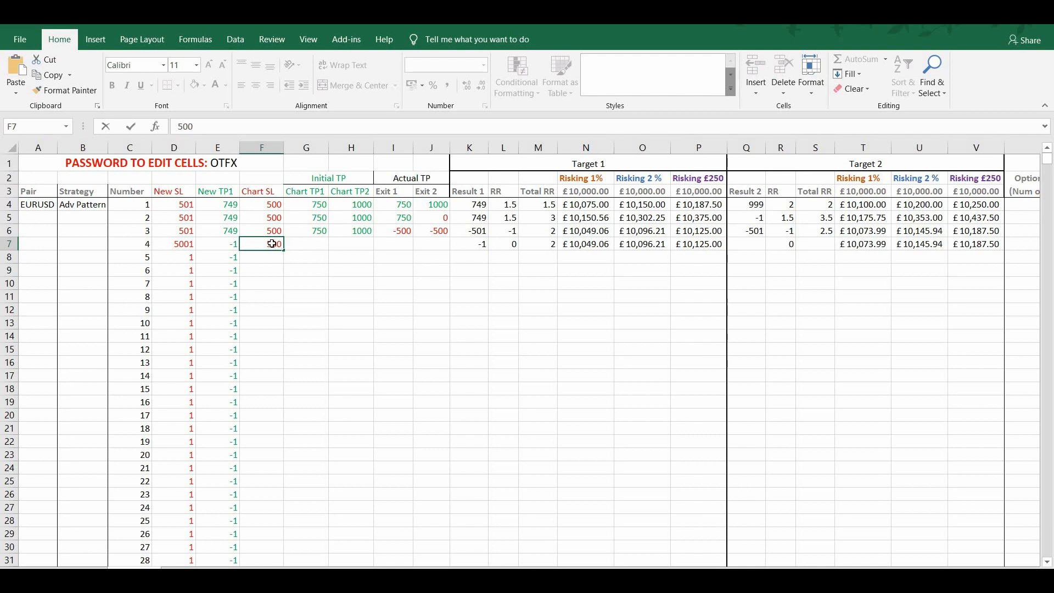
pyautogui.press('Tab')
pyautogui.write('7')
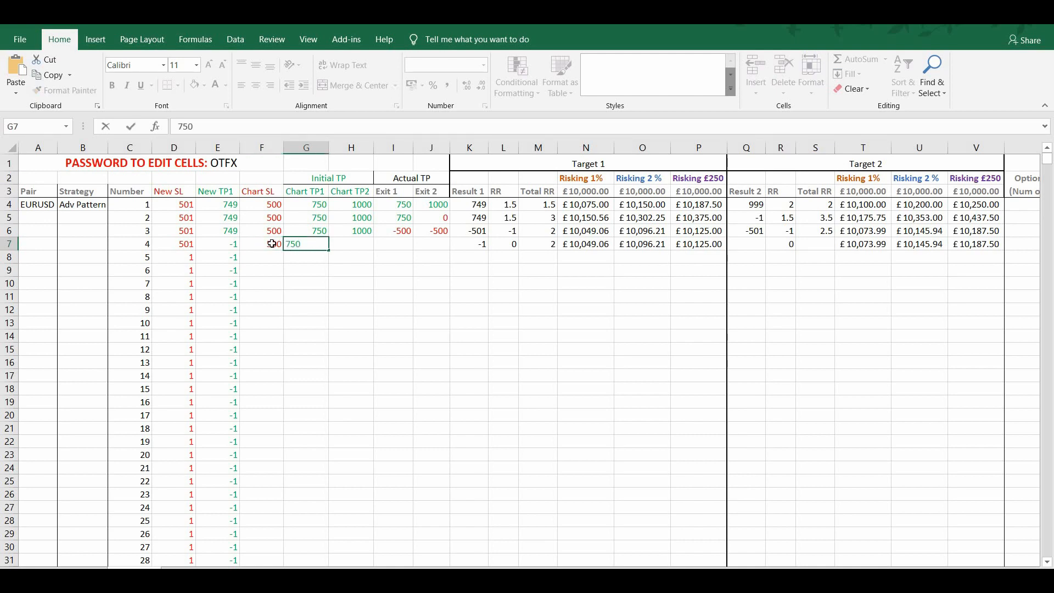
pyautogui.press('Tab')
pyautogui.write('1000')
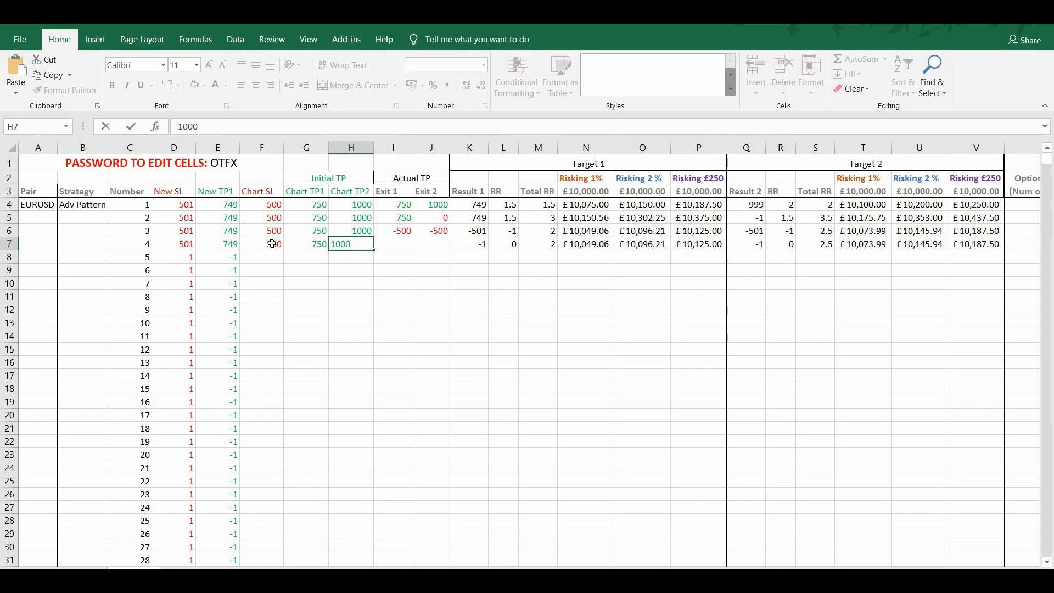
pyautogui.press('Tab')
# Enter 600 as Exit 1 and 800 as Exit 2 for trade 4
pyautogui.click(318, 245)
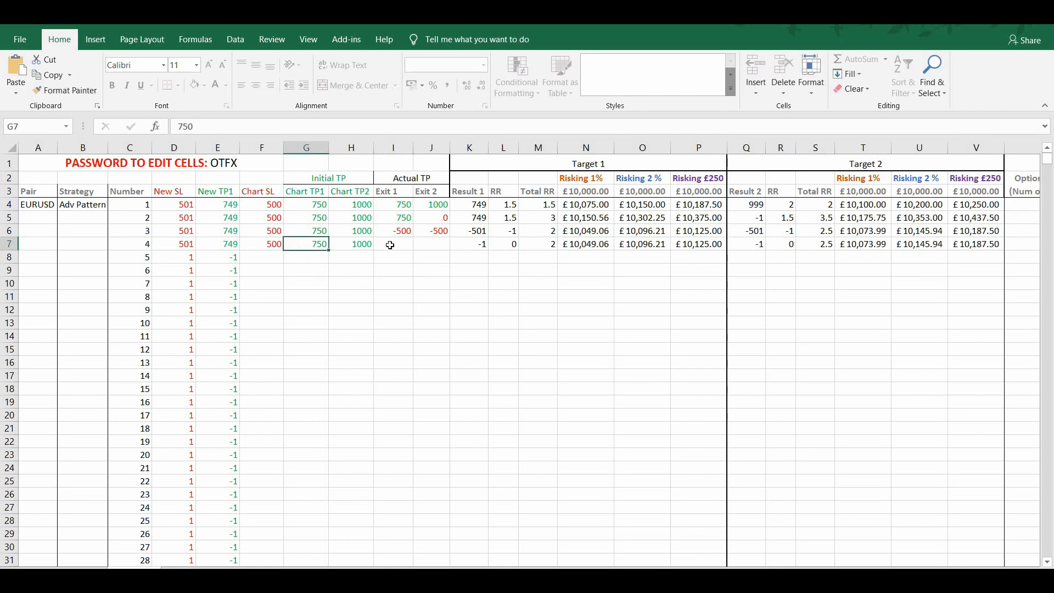
pyautogui.press('Tab')
pyautogui.press('Tab')
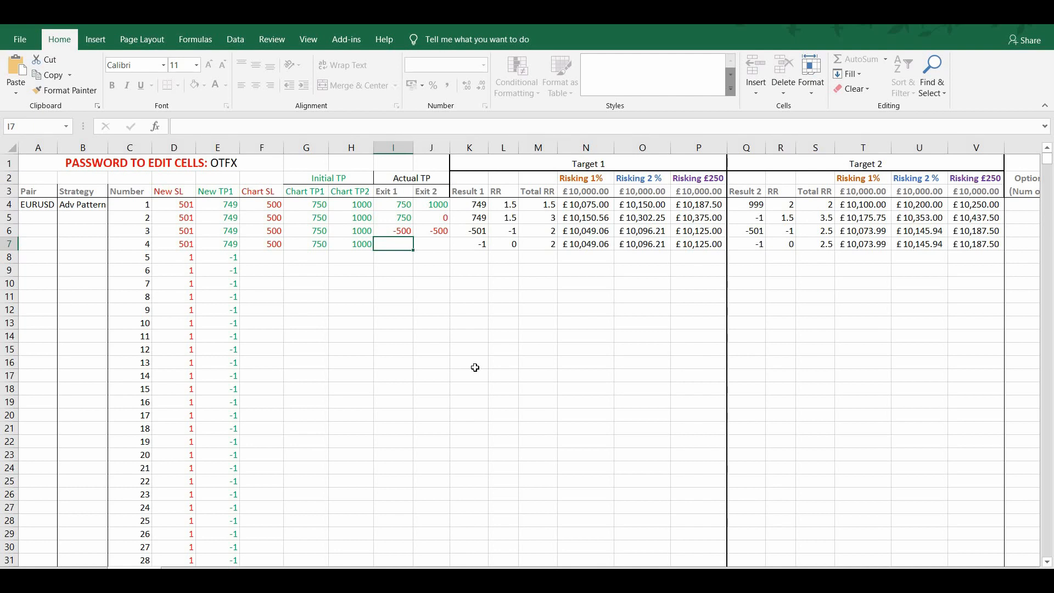
pyautogui.write('600')
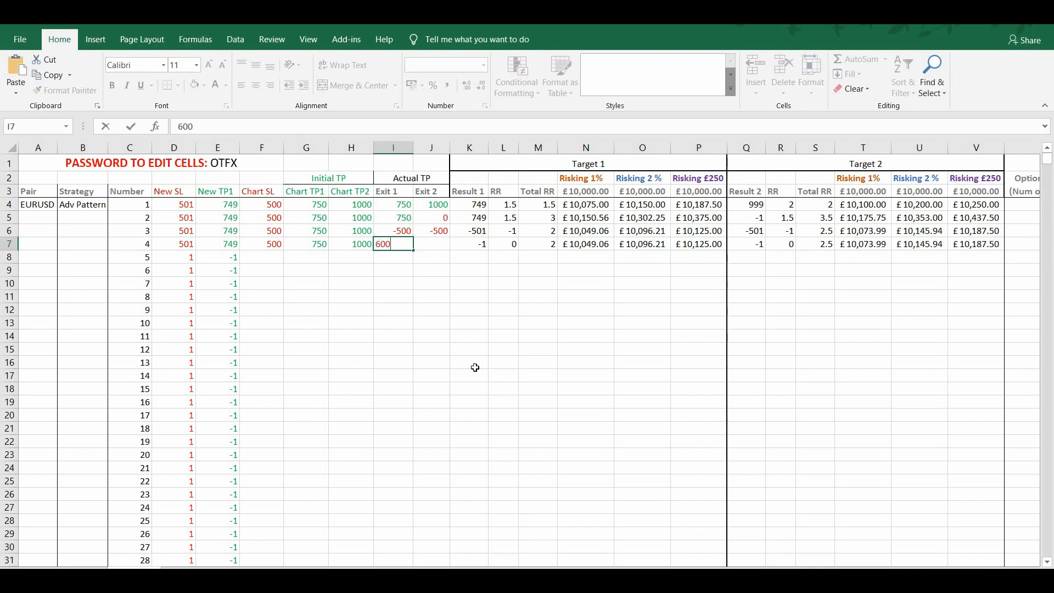
pyautogui.press('Tab')
pyautogui.write('8')
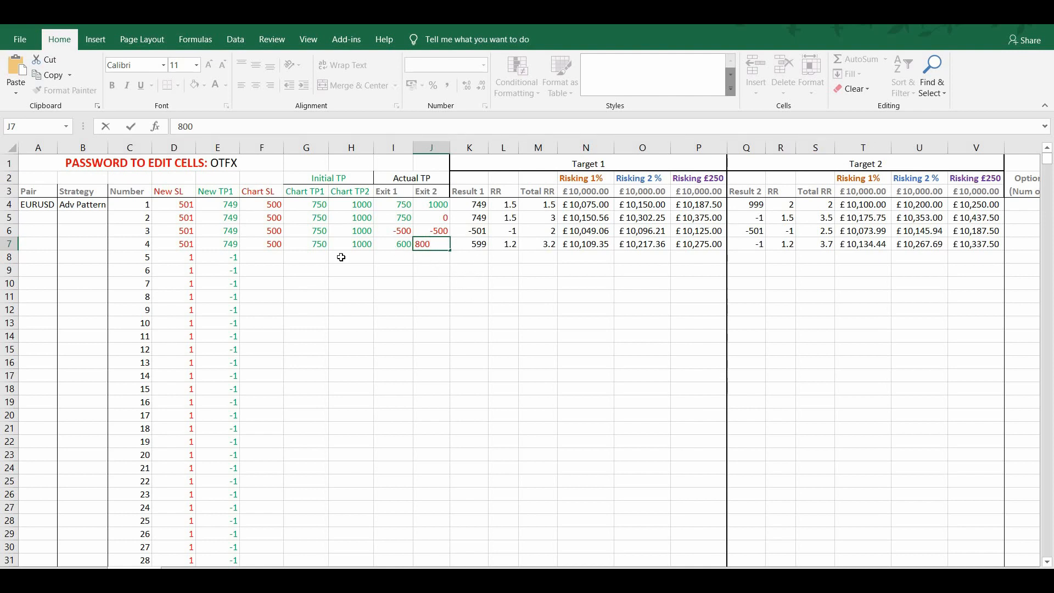
pyautogui.click(269, 246)
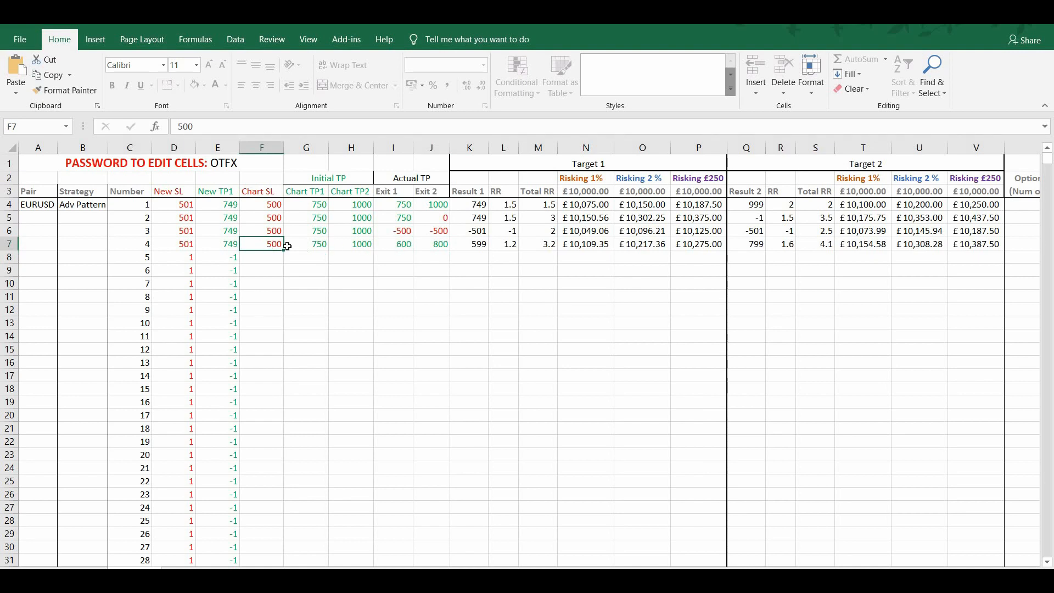
# Compare trade 4's Exit 1 with its Chart SL and initial targets
pyautogui.click(402, 246)
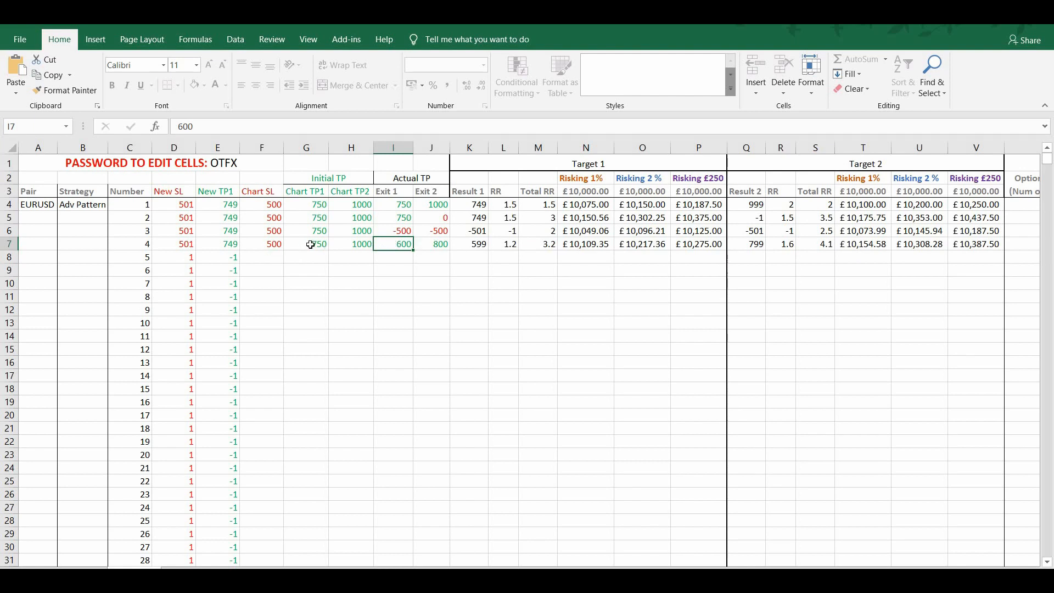
pyautogui.press('Left')
pyautogui.press('Left')
pyautogui.press('Left')
pyautogui.press('Right')
pyautogui.press('Right')
pyautogui.press('Right')
pyautogui.click(274, 243)
pyautogui.click(397, 243)
pyautogui.click(270, 242)
# Check trade 4's Exit 2 and its Risking 1% balances under Target 1 and Target 2
pyautogui.click(866, 240)
pyautogui.click(588, 239)
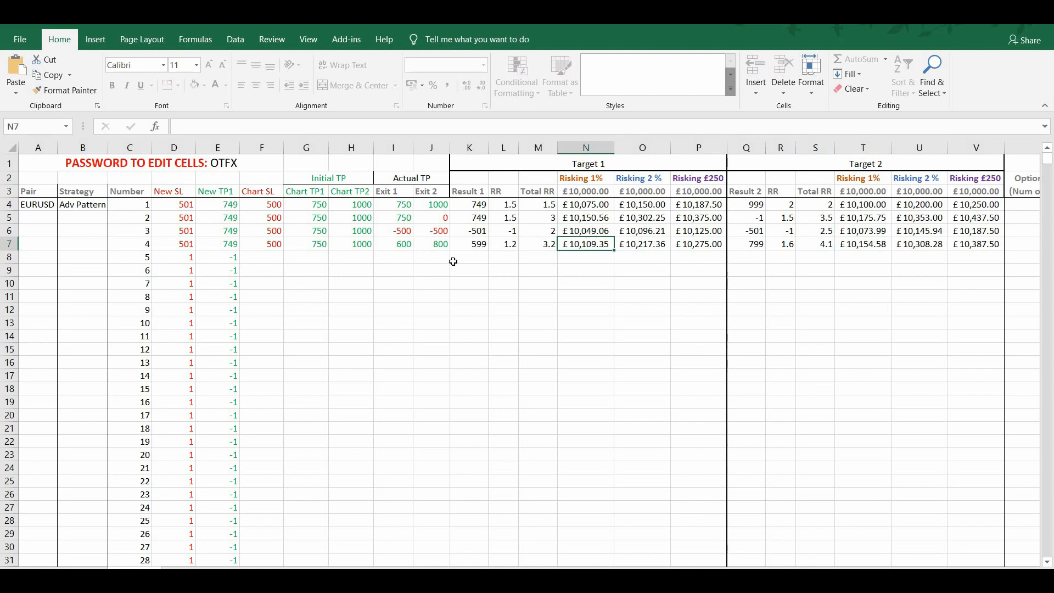
pyautogui.click(428, 247)
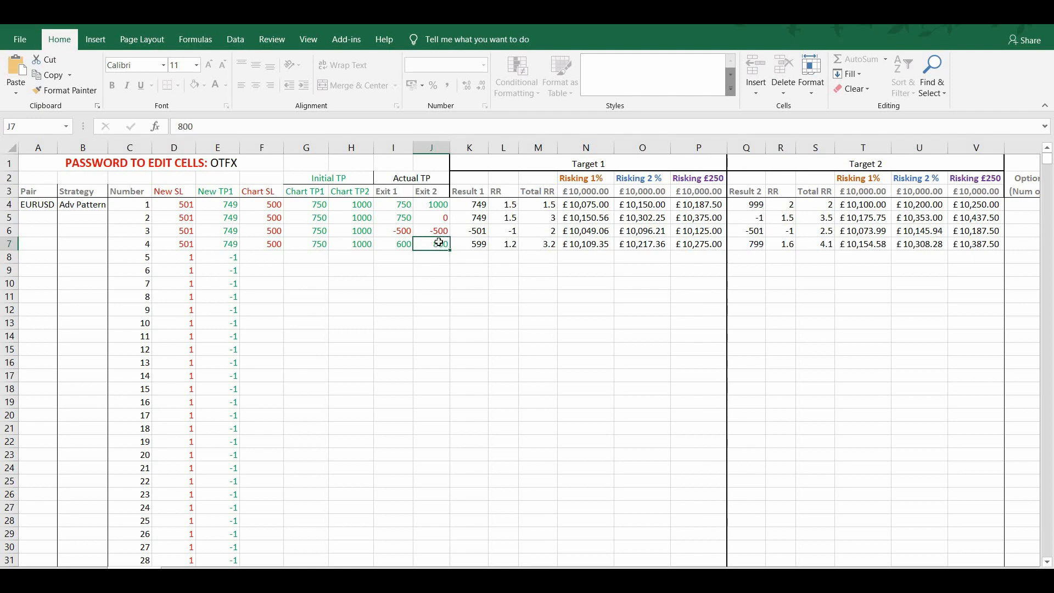
pyautogui.click(879, 245)
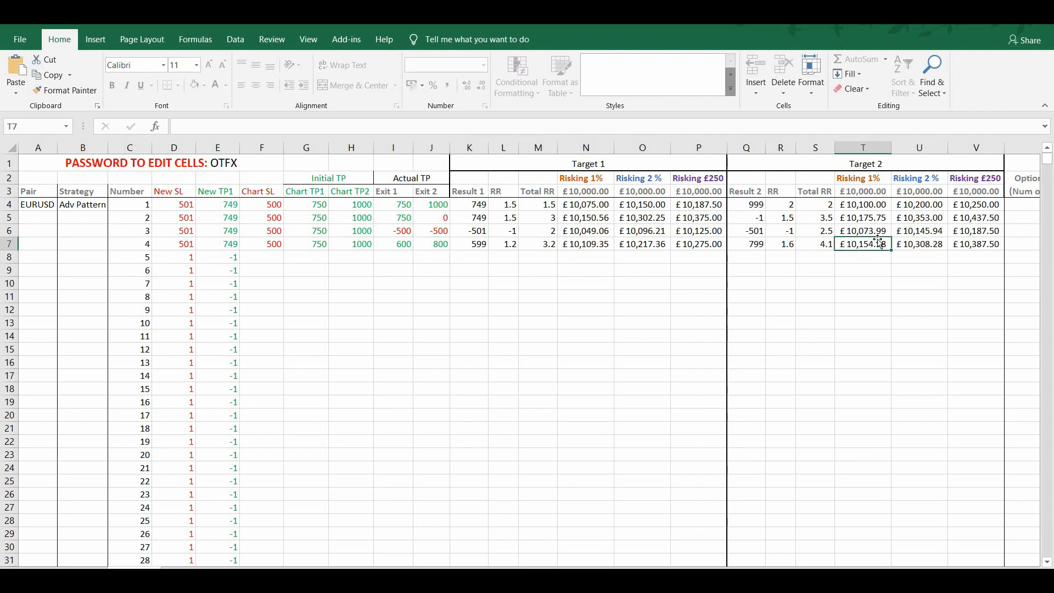
# Compare the Risking 1% balances of trades 3 and 4 under both Target 1 and Target 2
pyautogui.click(869, 233)
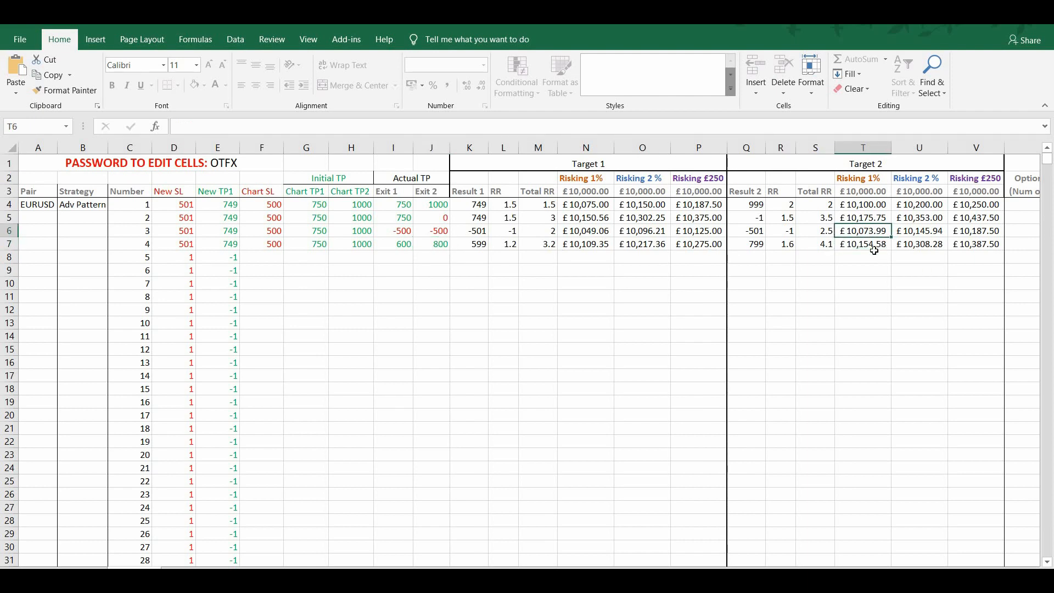
pyautogui.click(595, 232)
pyautogui.click(601, 248)
pyautogui.click(594, 232)
pyautogui.click(874, 231)
pyautogui.click(588, 230)
pyautogui.click(879, 235)
pyautogui.click(571, 229)
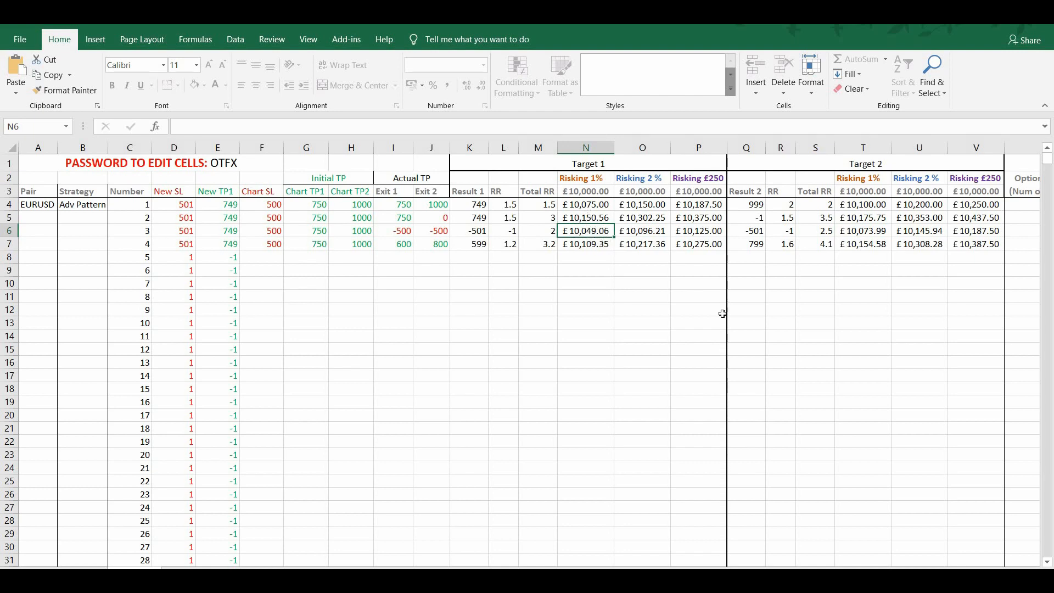
pyautogui.click(871, 229)
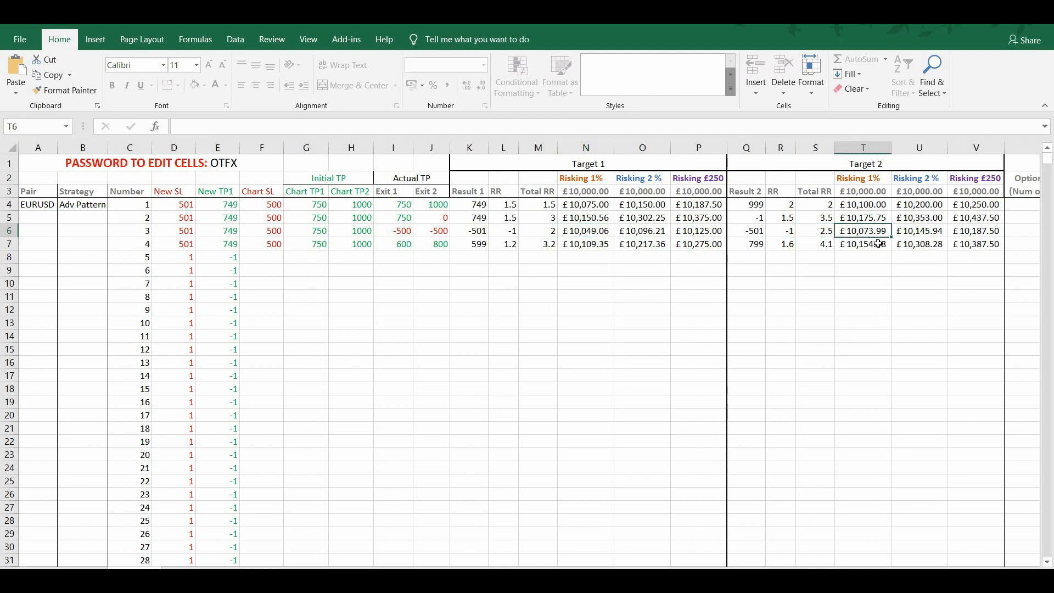
pyautogui.click(878, 247)
pyautogui.press('Up')
pyautogui.click(871, 249)
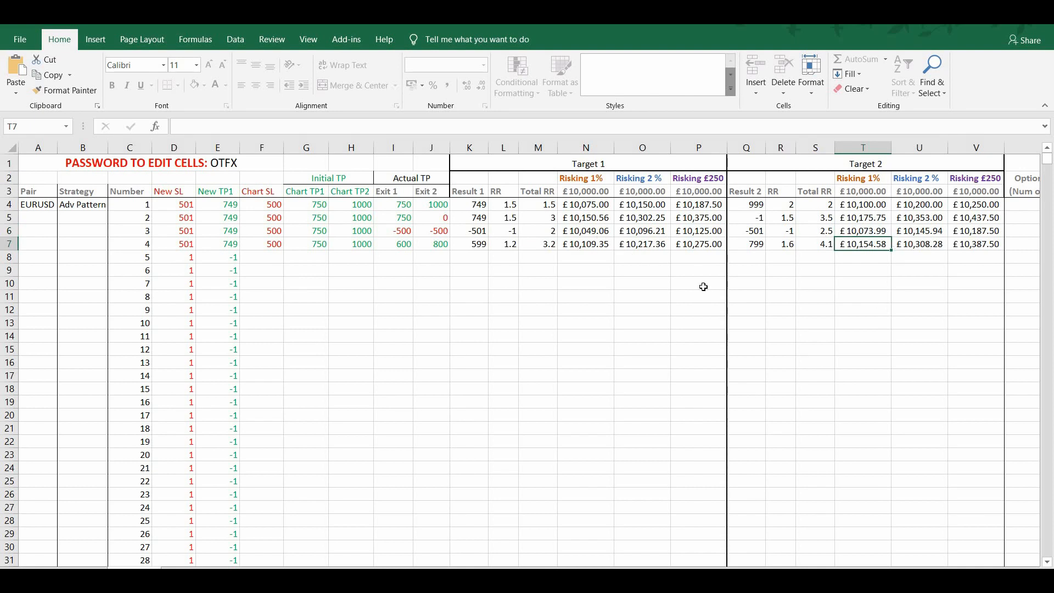
# Switch to Calculator and subtract the USDJPY entry price 113.405 from the stop-loss price 113.705
pyautogui.click(263, 254)
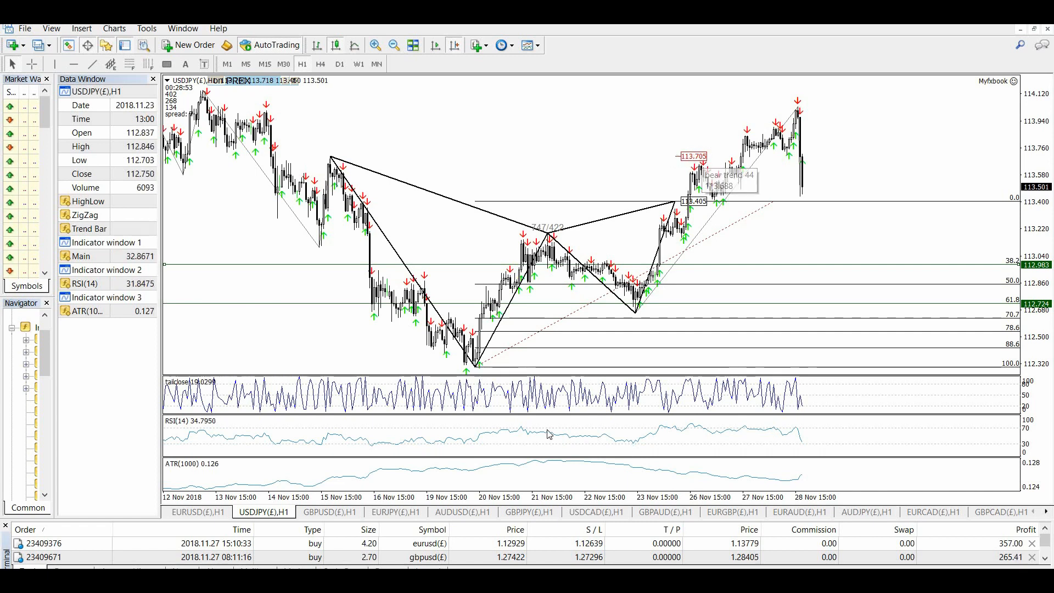
pyautogui.click(540, 580)
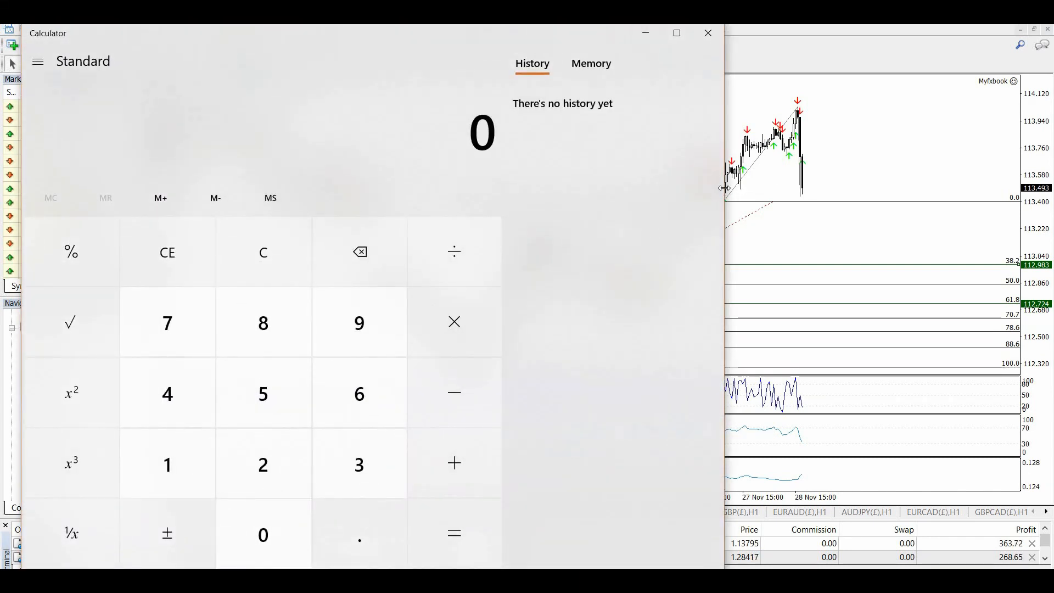
pyautogui.moveTo(593, 191); pyautogui.dragTo(592, 191)
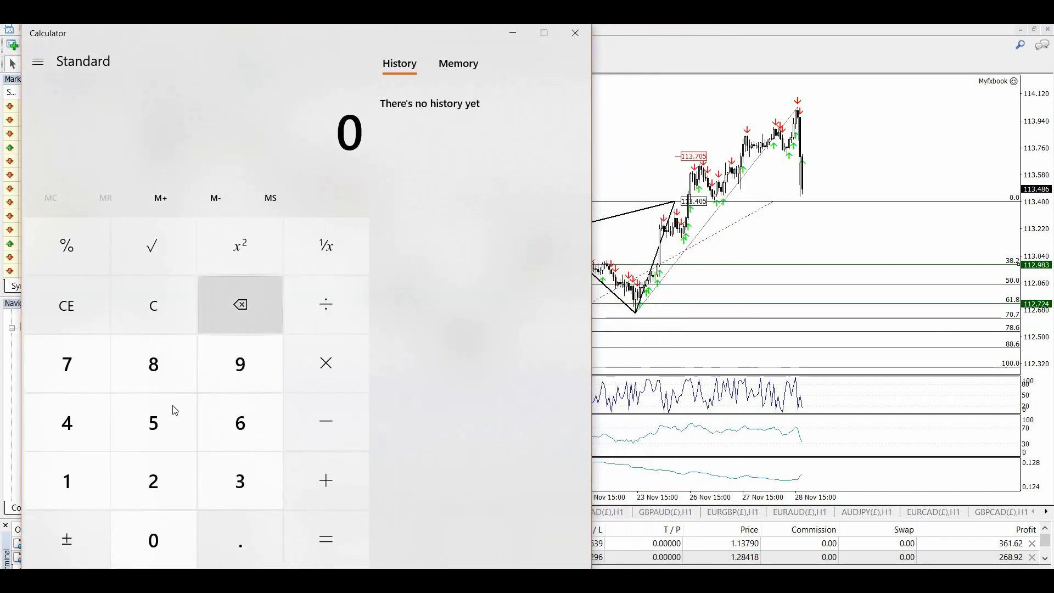
pyautogui.write('113')
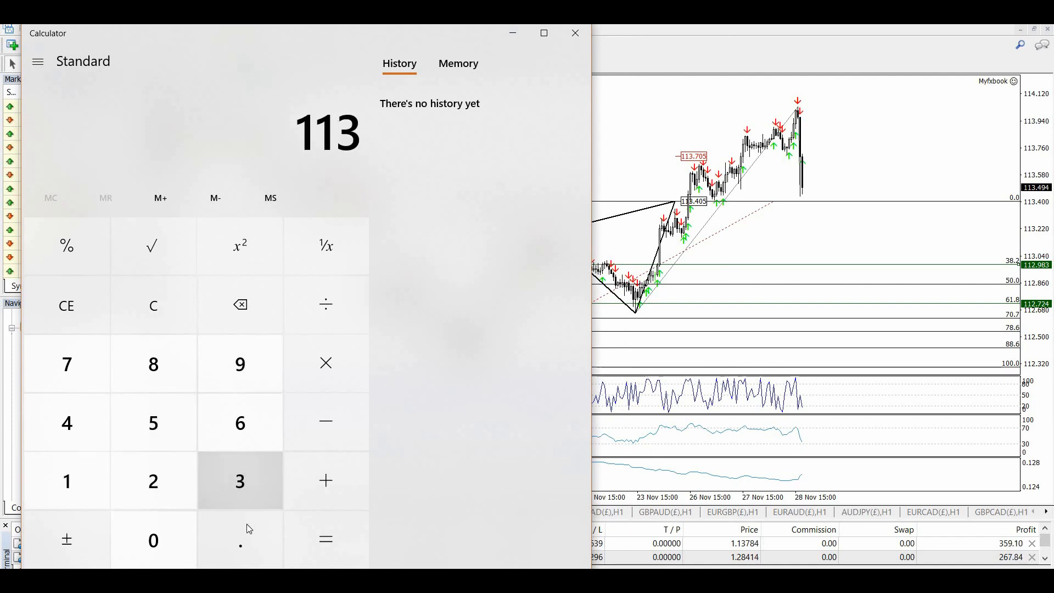
pyautogui.click(249, 524)
pyautogui.write('7')
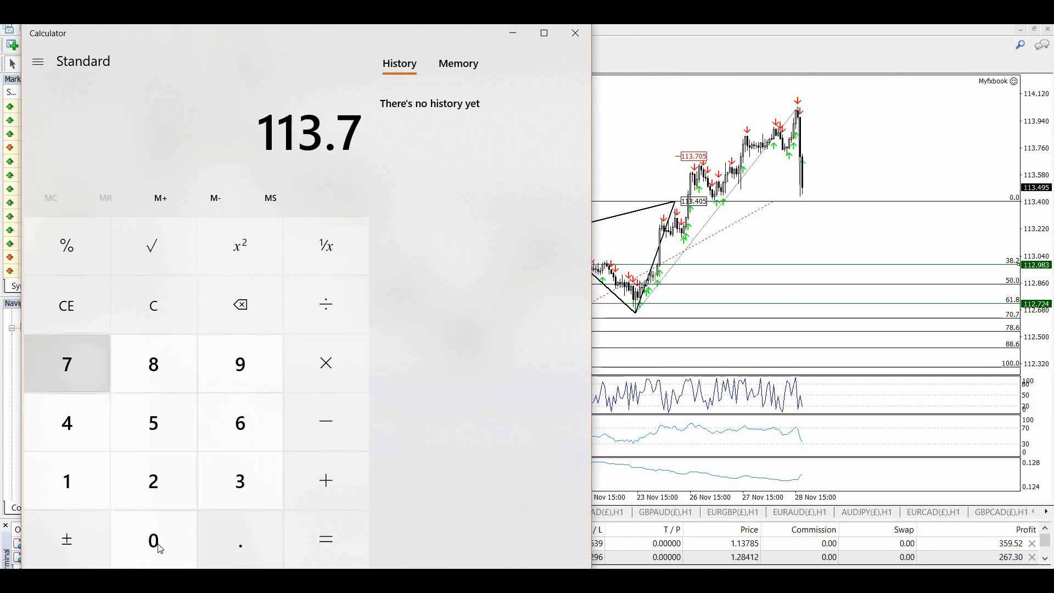
pyautogui.write('05')
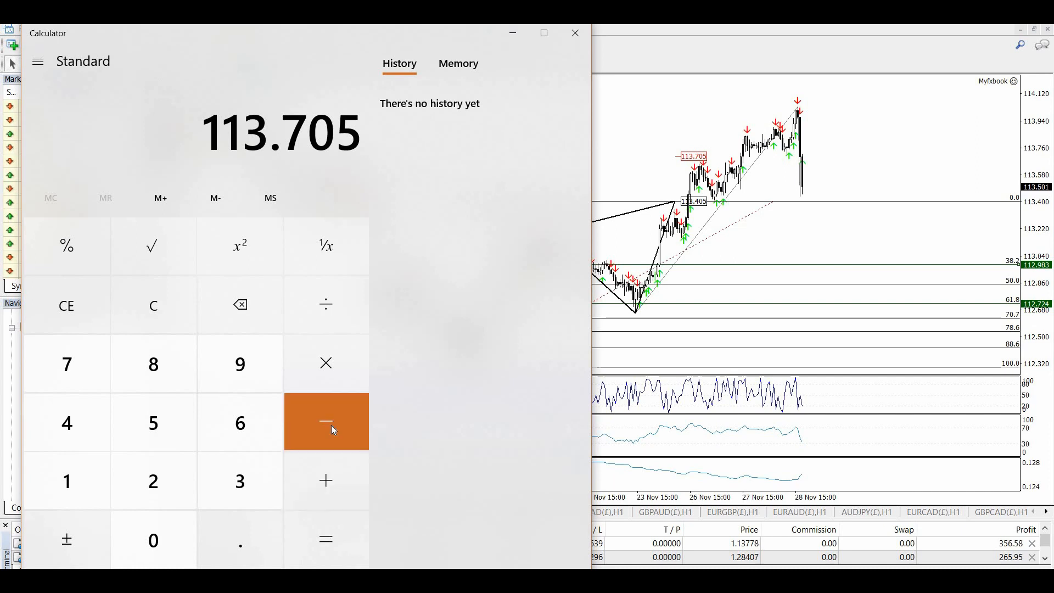
pyautogui.press('-')
pyautogui.write('113')
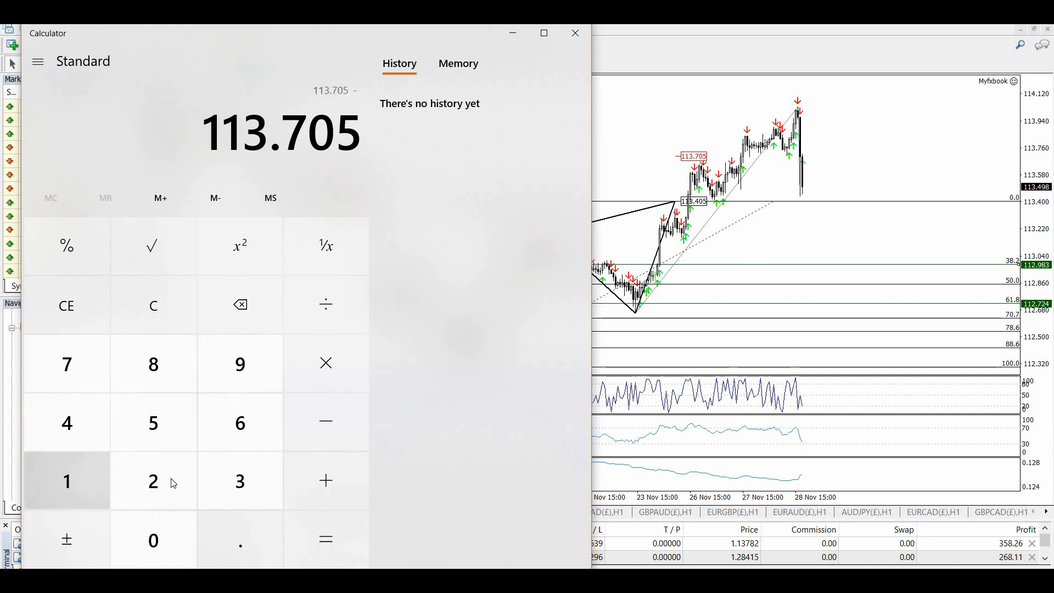
pyautogui.write('.')
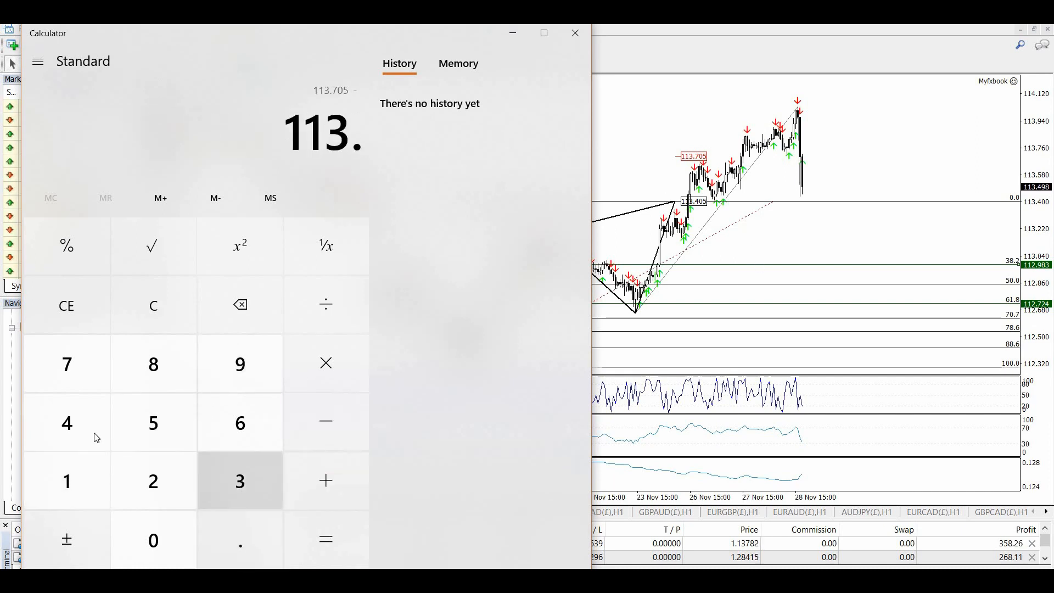
pyautogui.write('405')
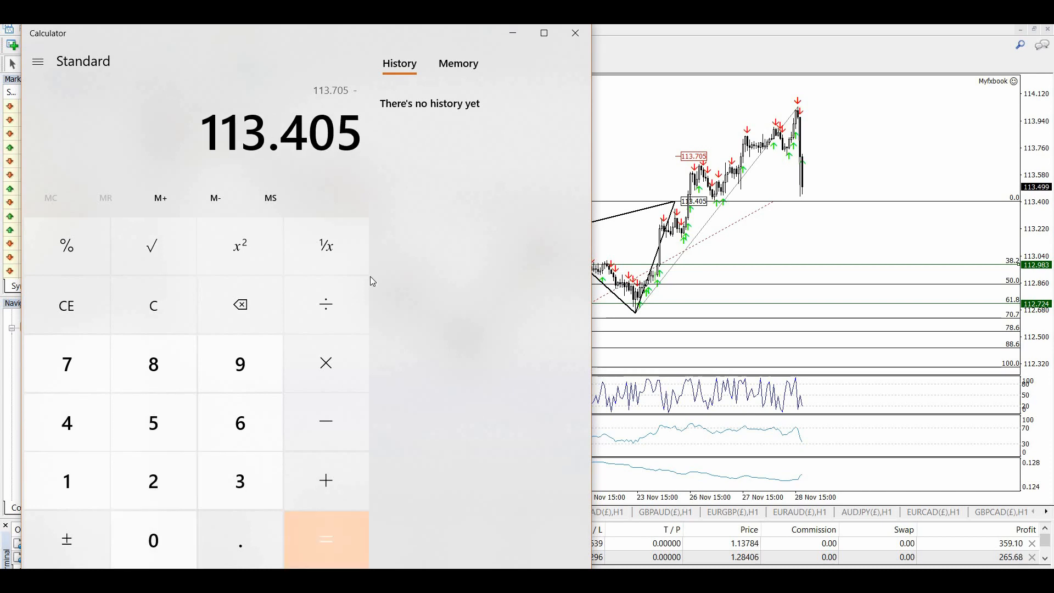
pyautogui.press('Return')
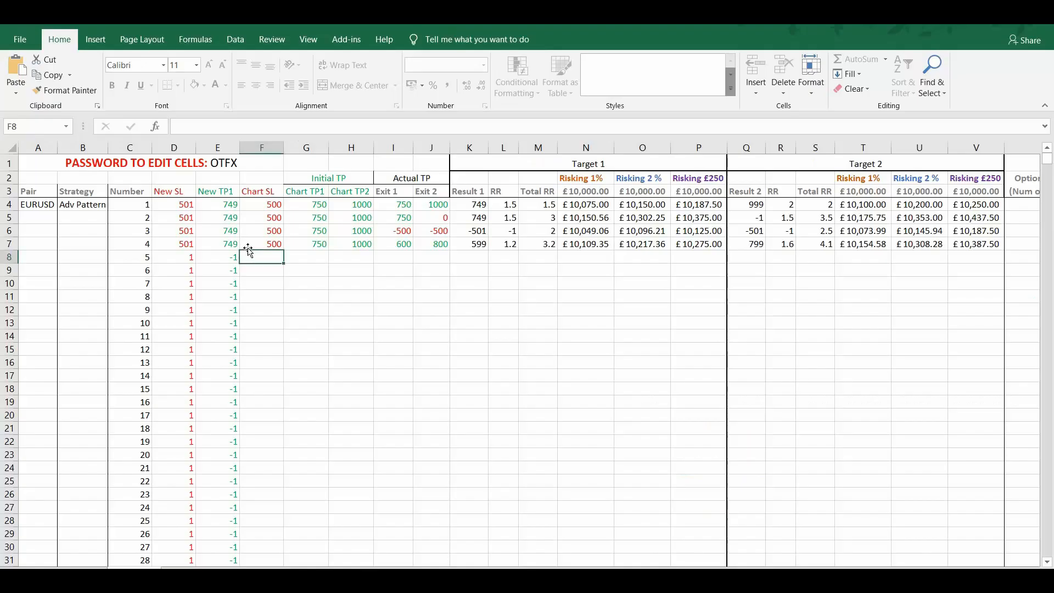
# Enter 30 as the Chart SL for trade 5 in the spreadsheet
pyautogui.write('30')
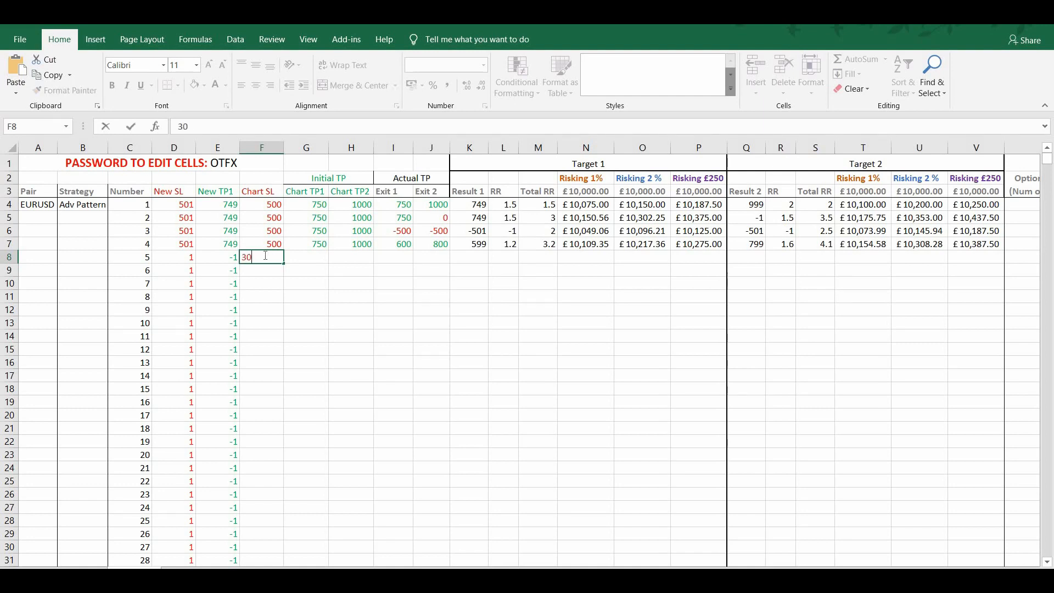
pyautogui.press('Tab')
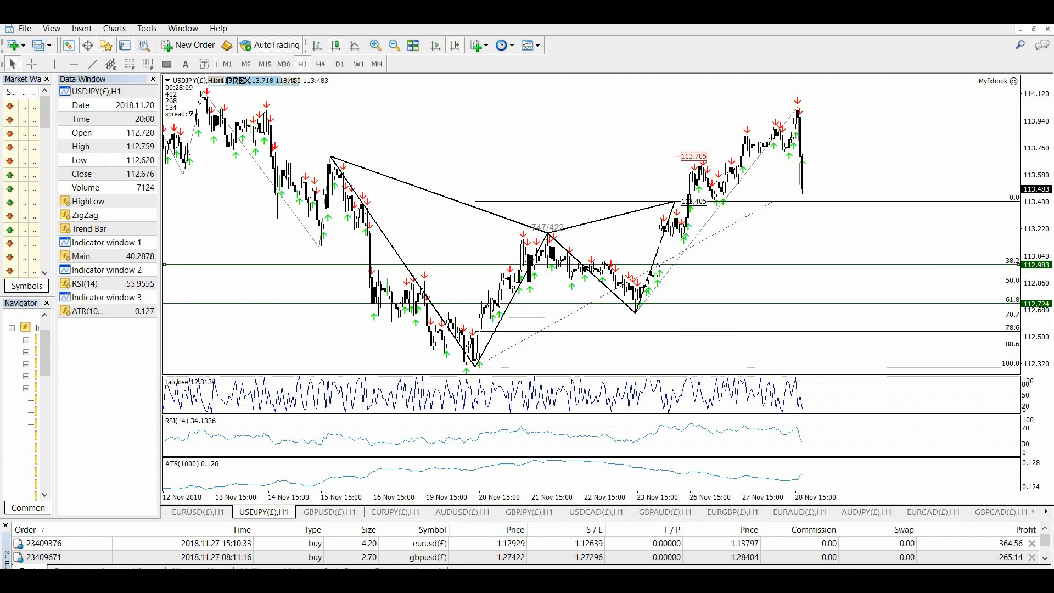
# Switch to Calculator and subtract the first target price 112.983 from the USDJPY entry price 113.405
pyautogui.hotkey('alt', 'Tab')
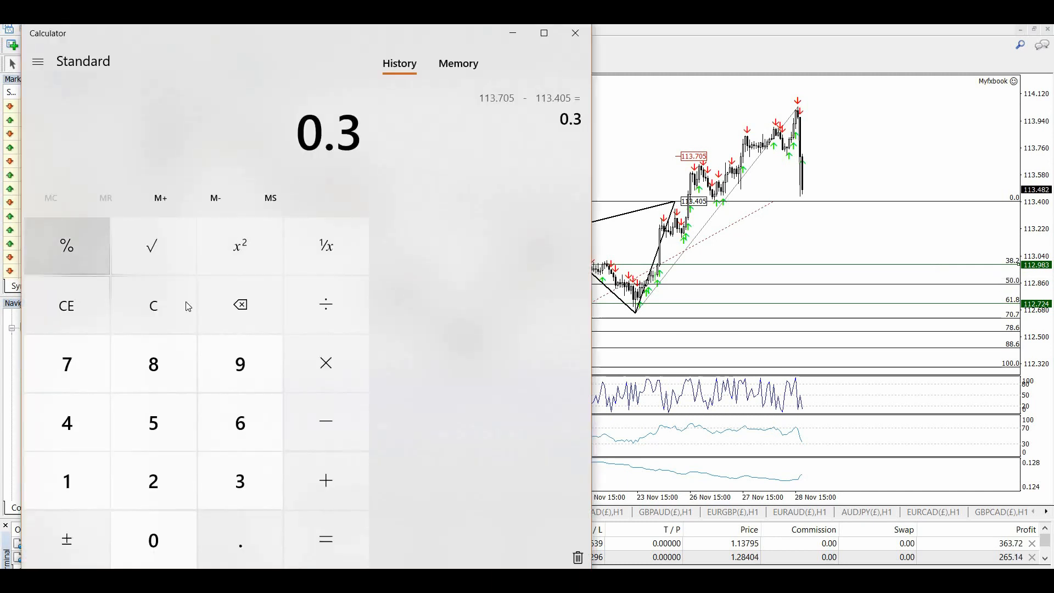
pyautogui.click(155, 305)
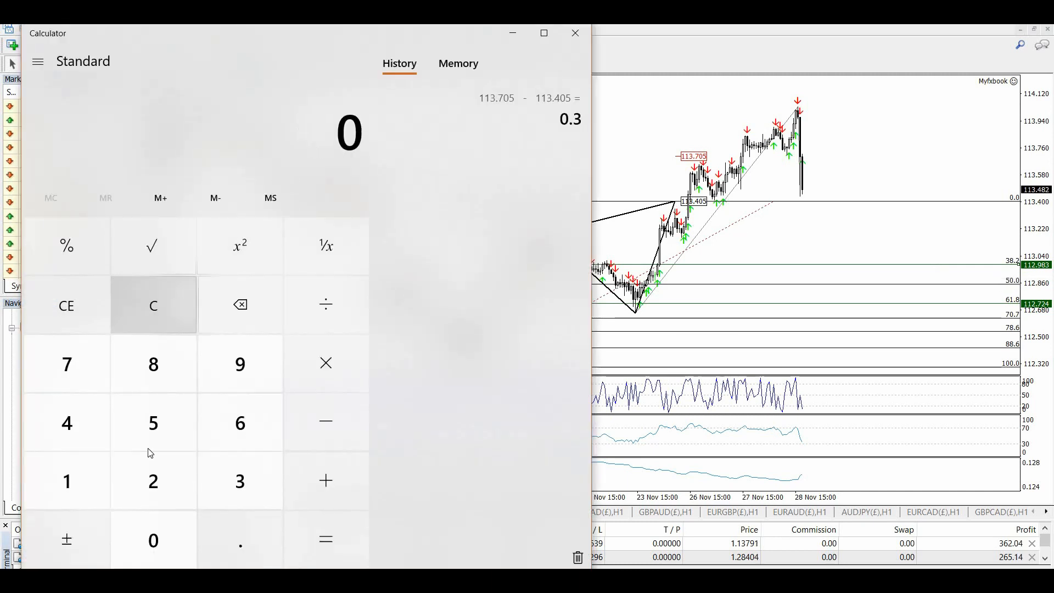
pyautogui.click(93, 484)
pyautogui.click(93, 484)
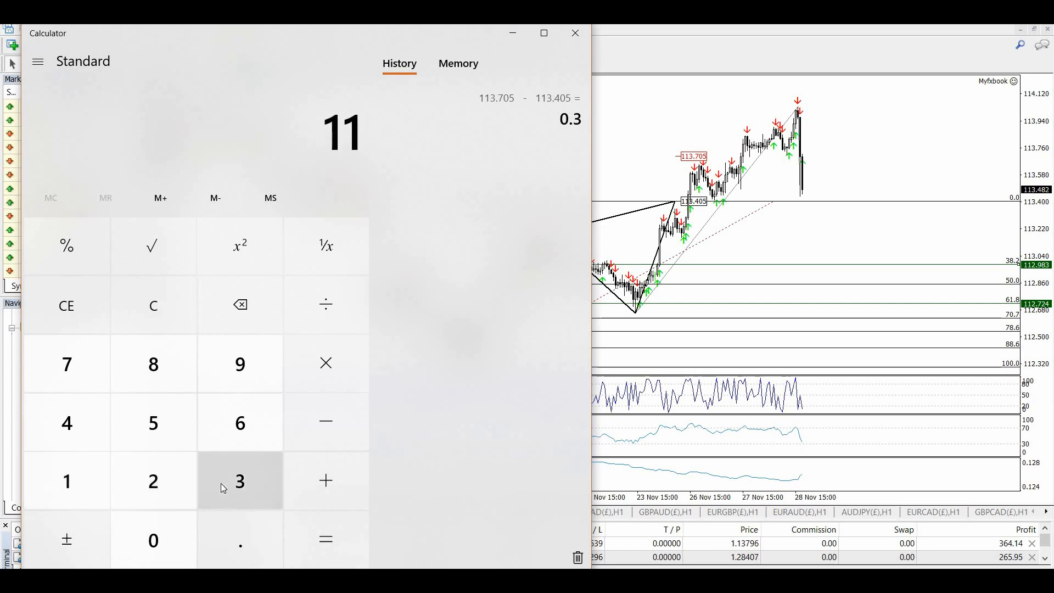
pyautogui.click(221, 487)
pyautogui.click(240, 539)
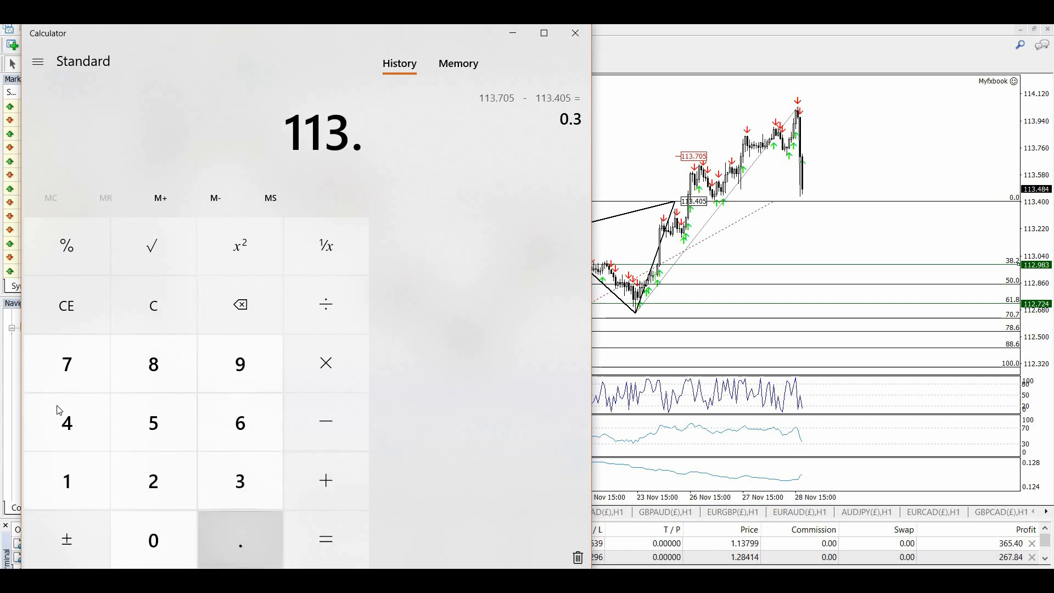
pyautogui.write('405')
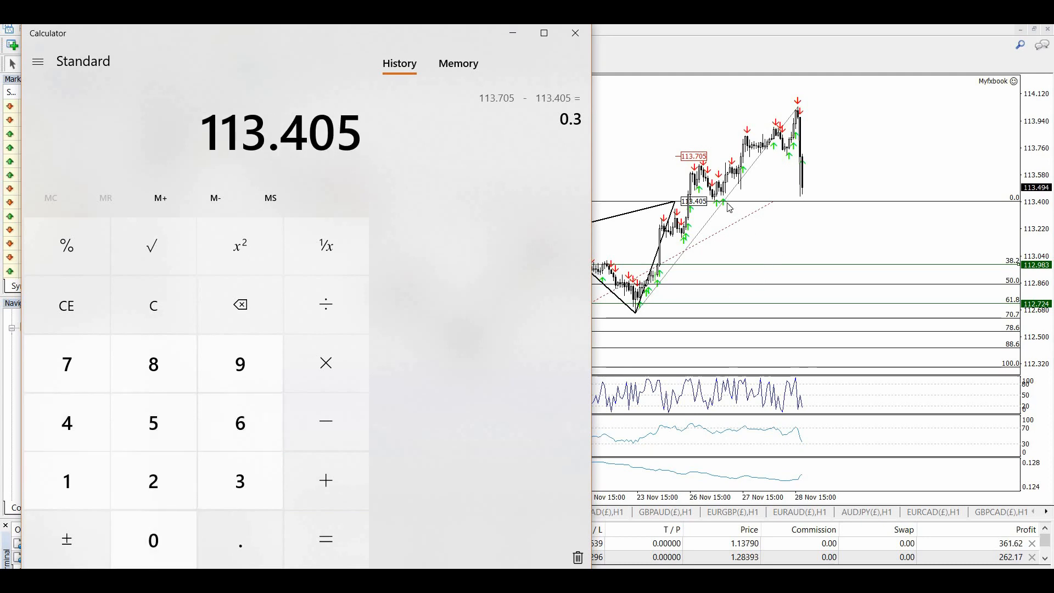
pyautogui.click(284, 430)
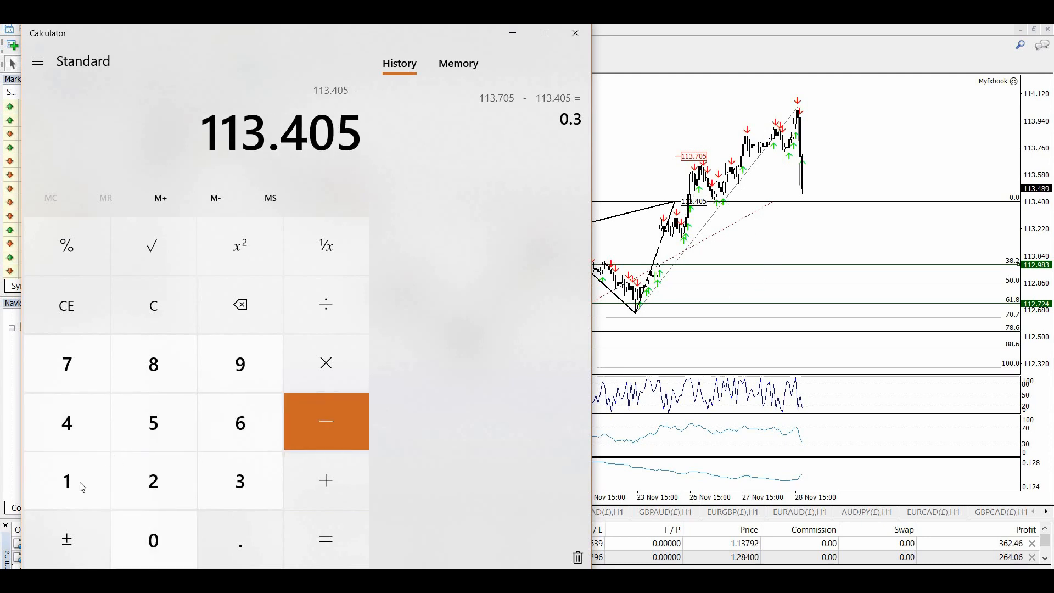
pyautogui.click(77, 492)
pyautogui.click(77, 492)
pyautogui.click(156, 486)
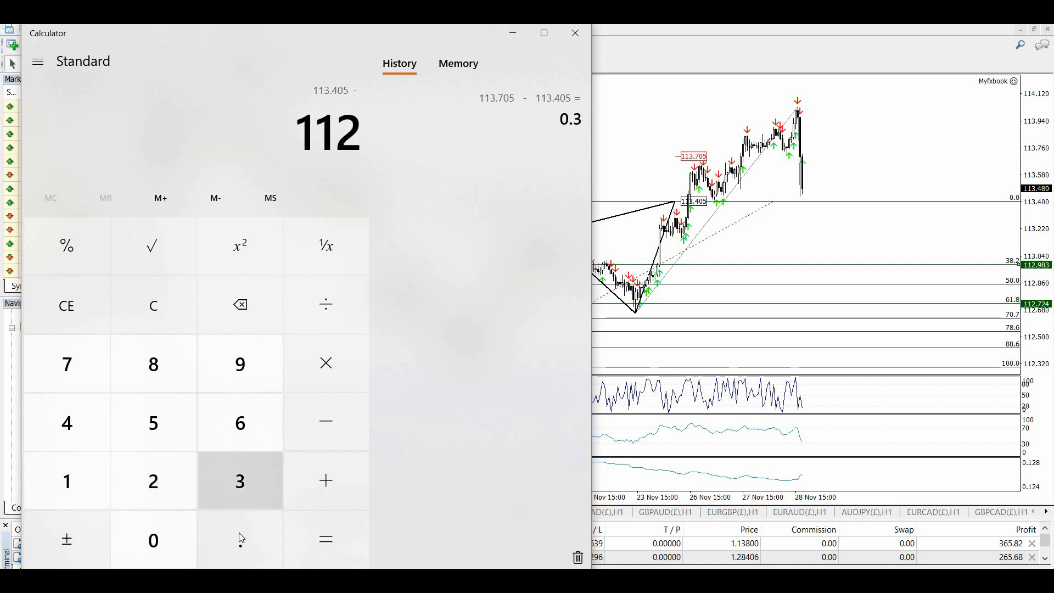
pyautogui.click(230, 527)
pyautogui.click(236, 365)
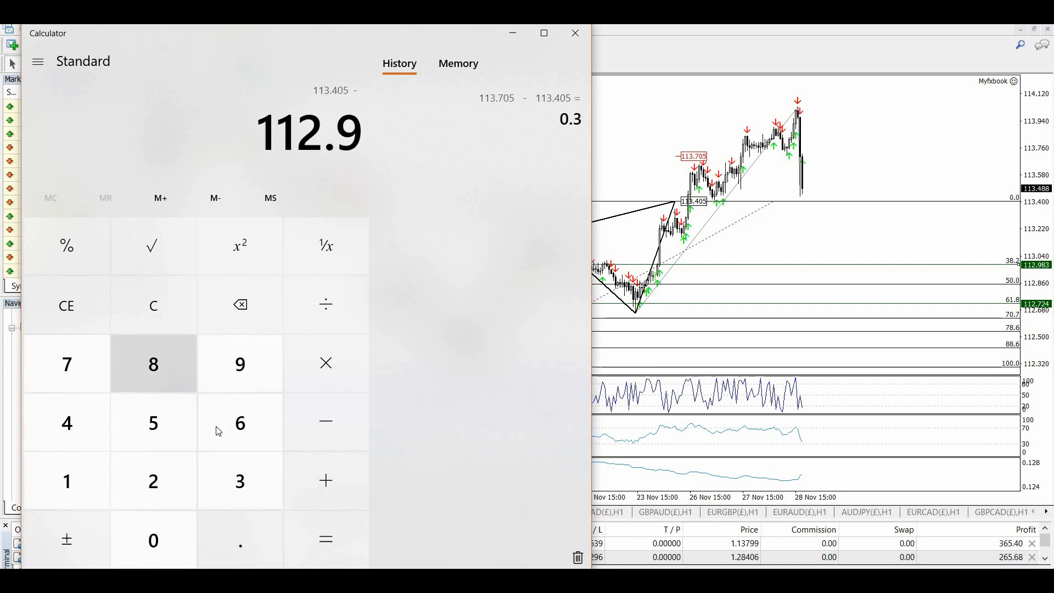
pyautogui.click(164, 365)
pyautogui.click(277, 503)
pyautogui.click(303, 518)
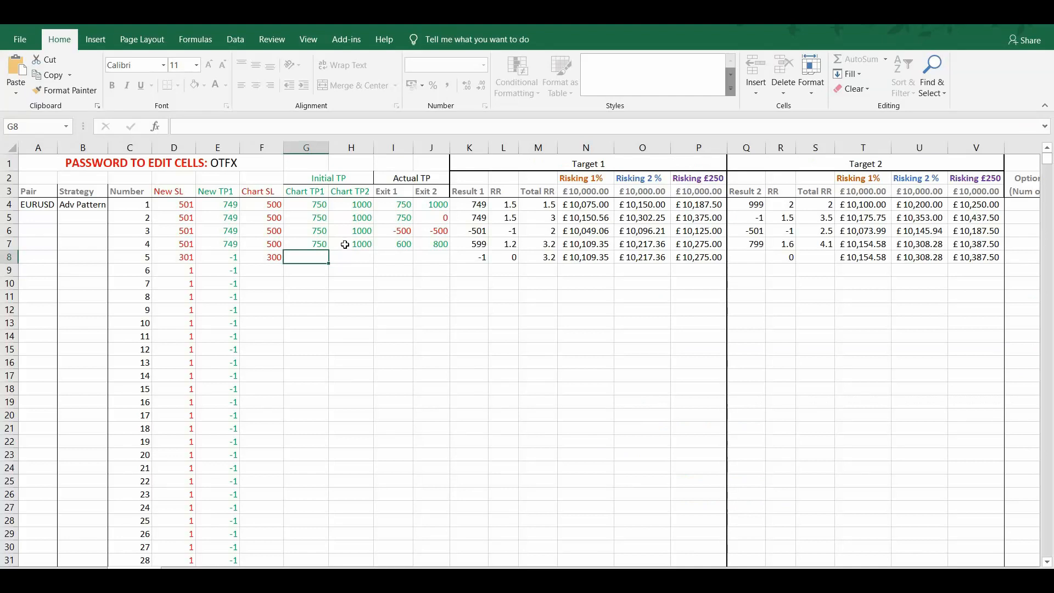
# Enter 422 as the Chart TP1 for trade 5 in the spreadsheet
pyautogui.write('422')
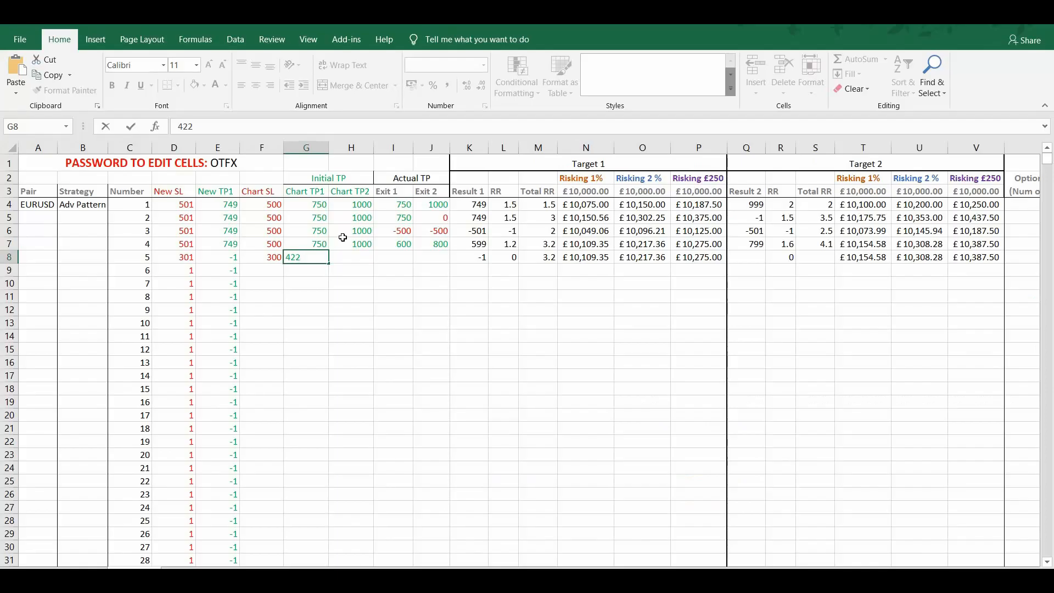
pyautogui.click(360, 259)
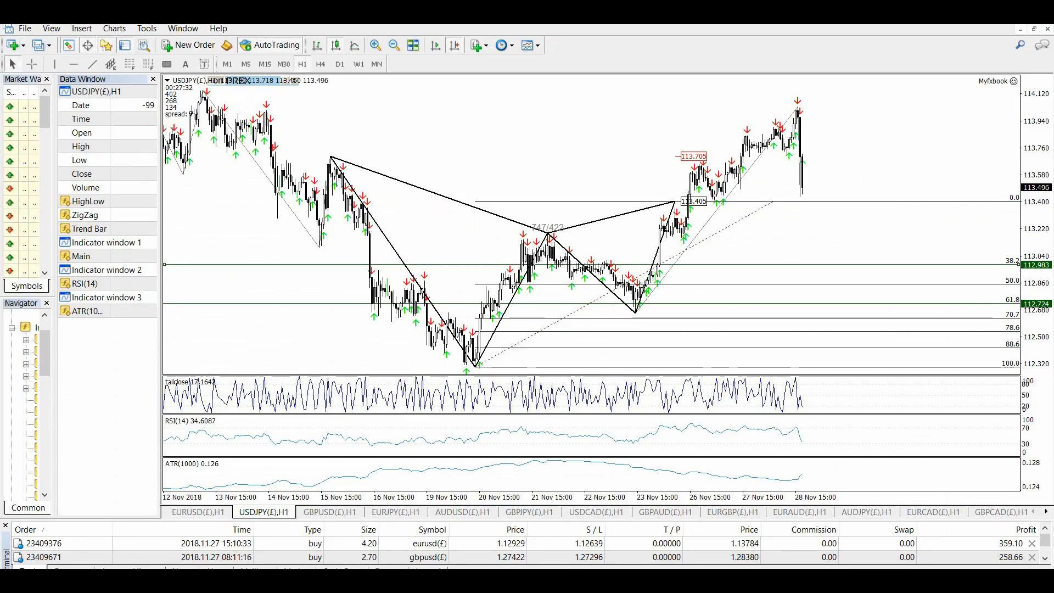
# Switch to Calculator and subtract the second target price 112.724 from the entry price 113.405
pyautogui.hotkey('alt', 'Tab')
pyautogui.click(167, 317)
pyautogui.doubleClick(86, 501)
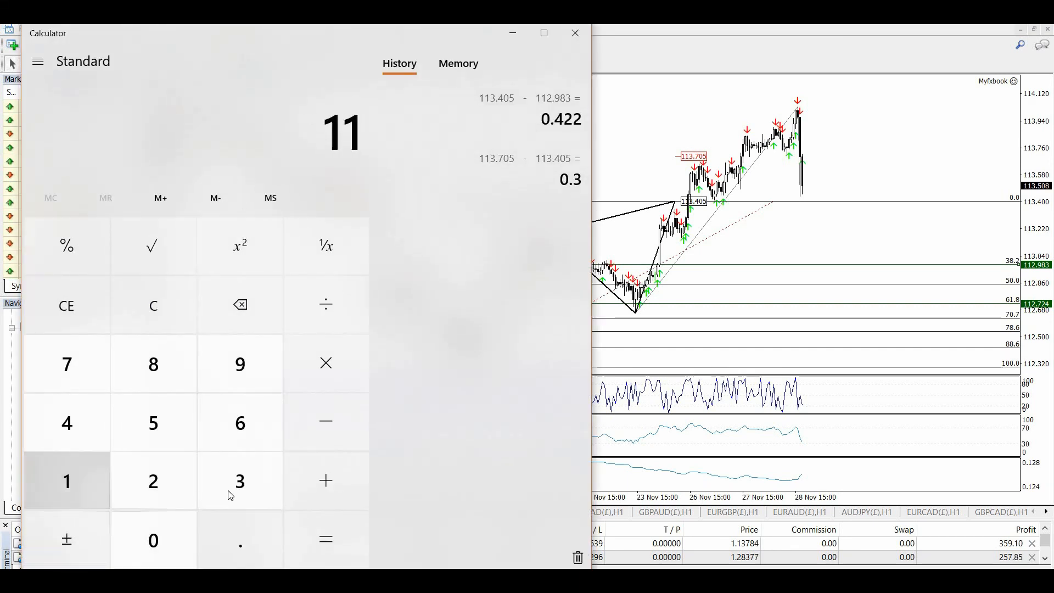
pyautogui.click(243, 509)
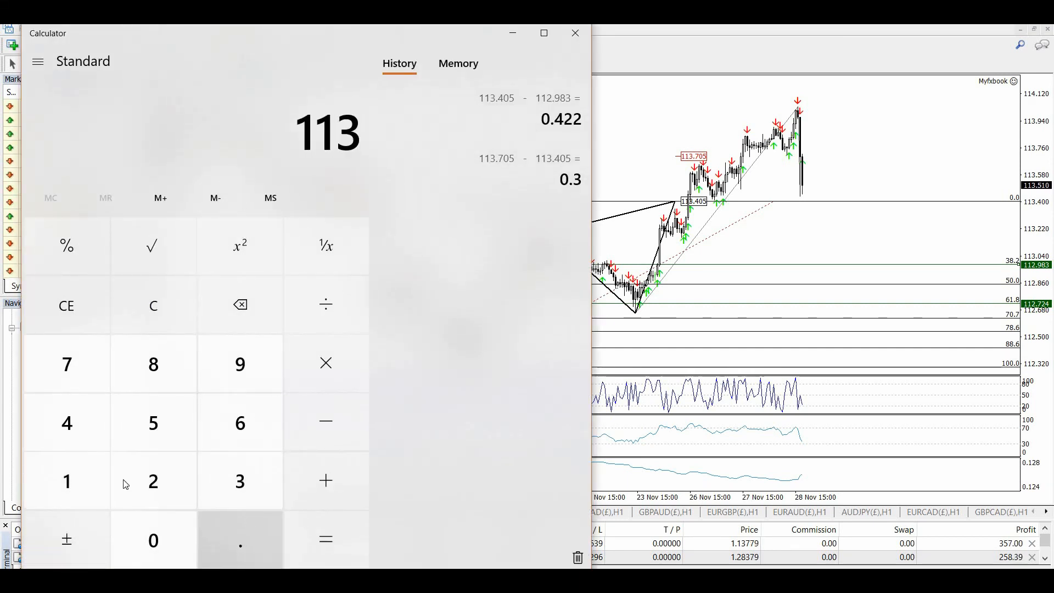
pyautogui.write('.405')
pyautogui.click(324, 434)
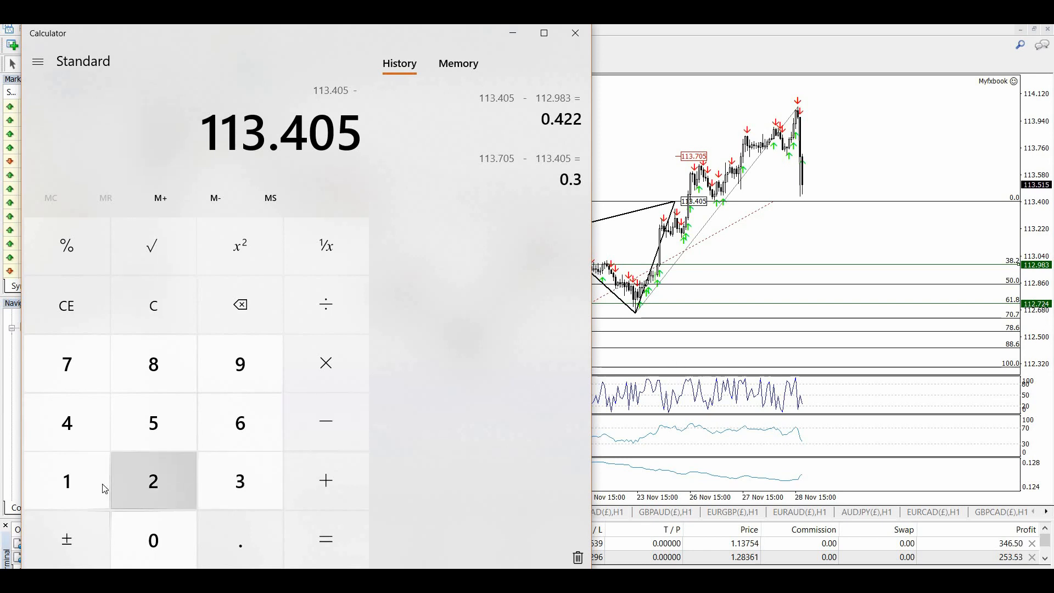
pyautogui.write('112')
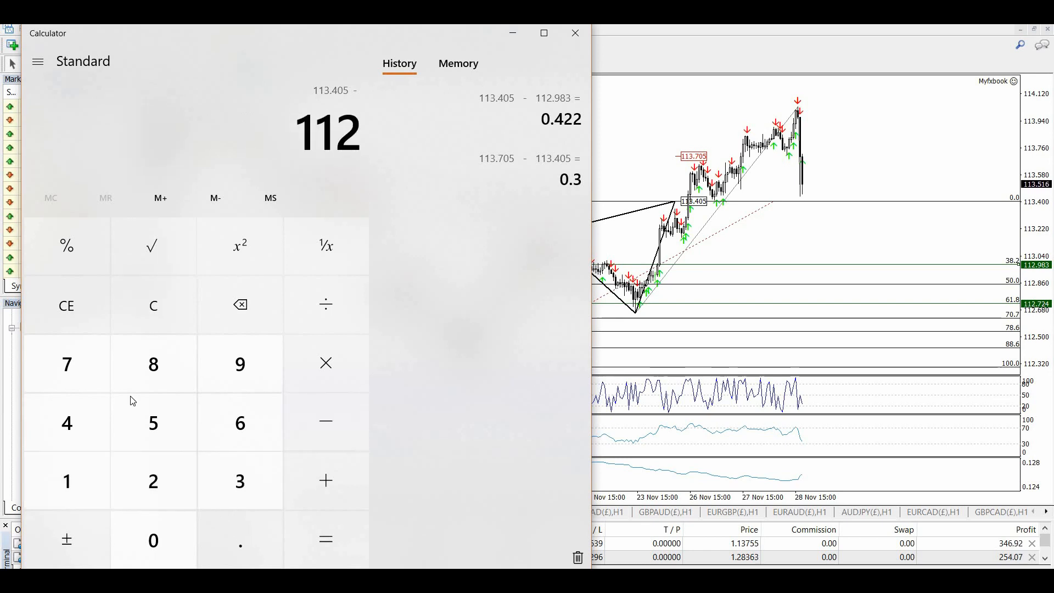
pyautogui.write('.724')
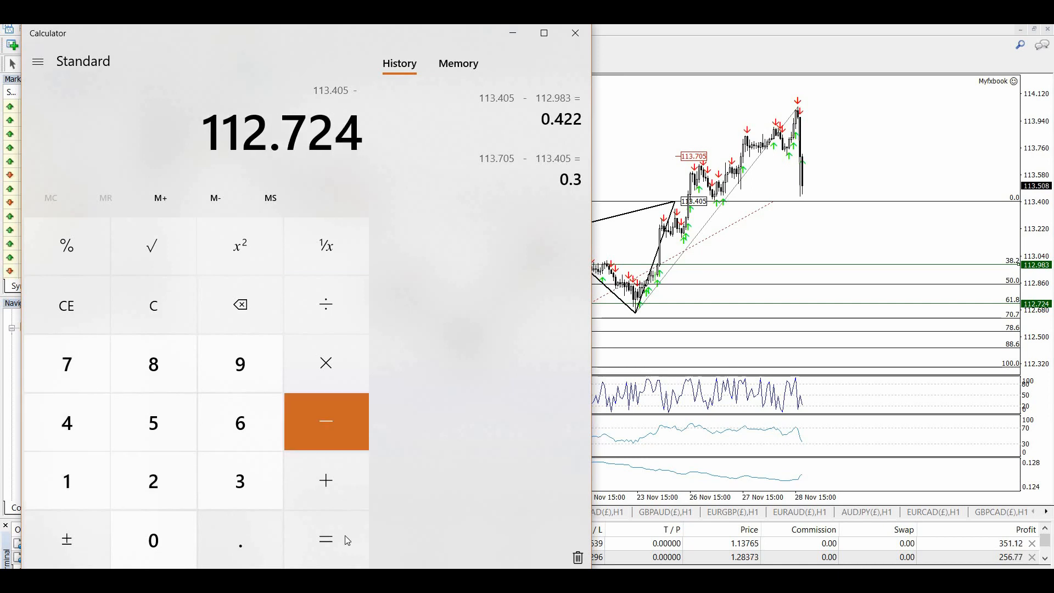
pyautogui.press('Return')
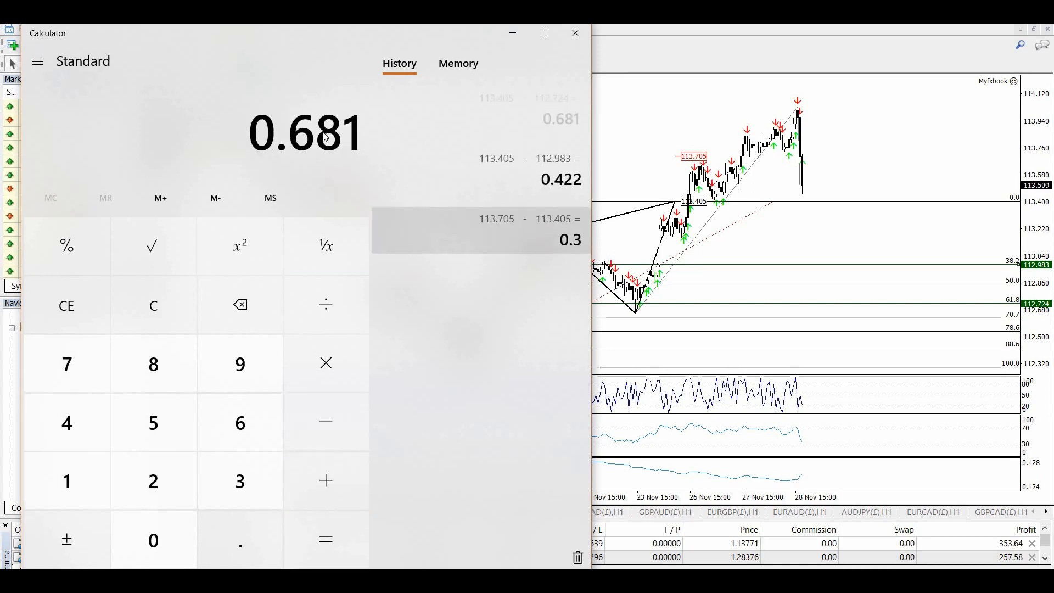
# Enter 681 as the Chart TP2 for trade 5 in the spreadsheet
pyautogui.hotkey('alt', 'Tab')
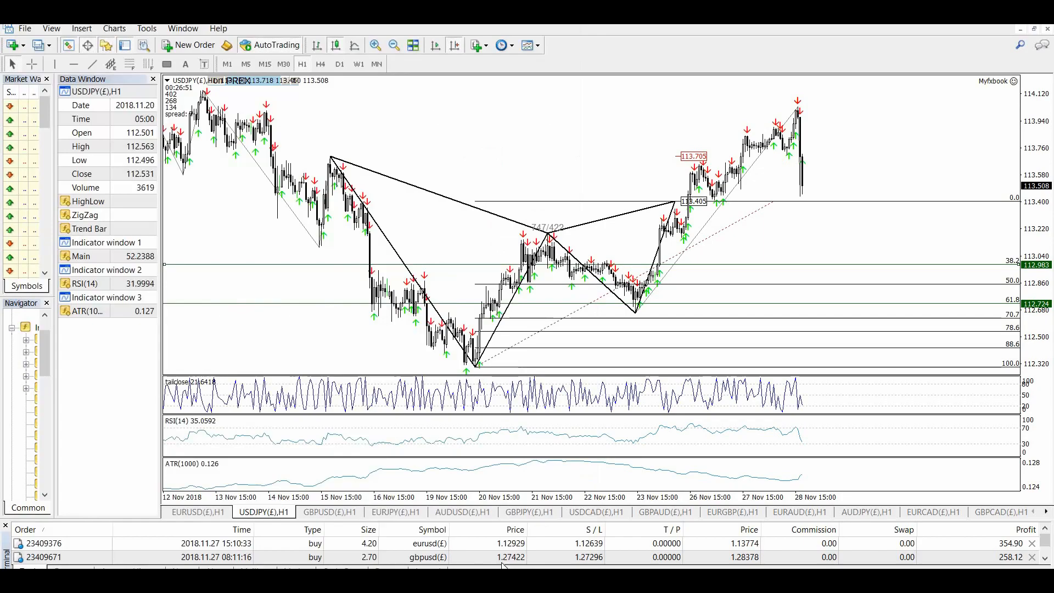
pyautogui.write('68')
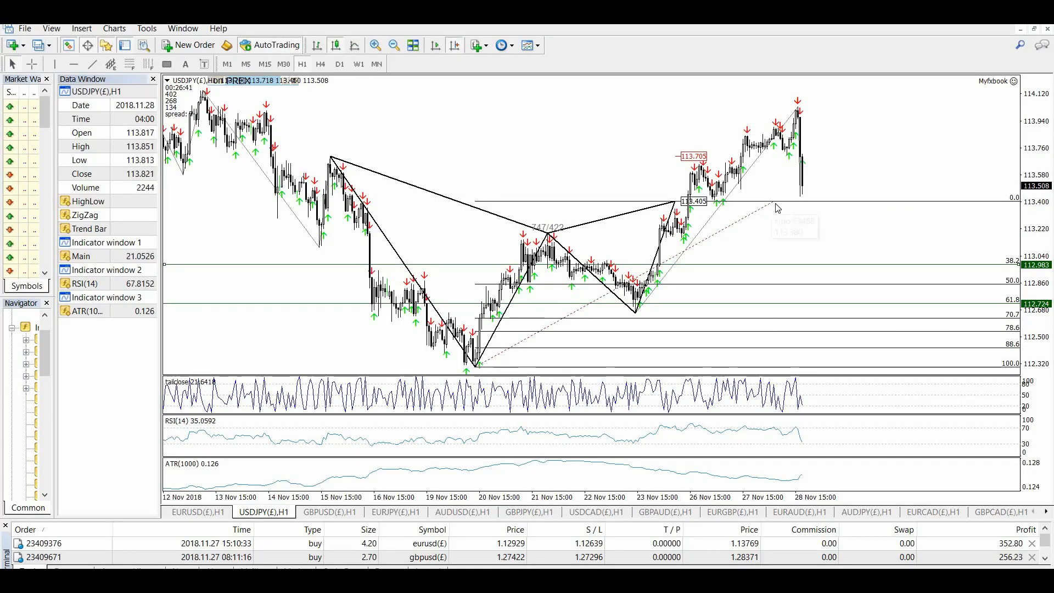
# Re-anchor the USDJPY Fibonacci retracement to the 26 November high and move the upper target line to its 38.2 level at 113.134
pyautogui.moveTo(774, 207); pyautogui.dragTo(701, 163)
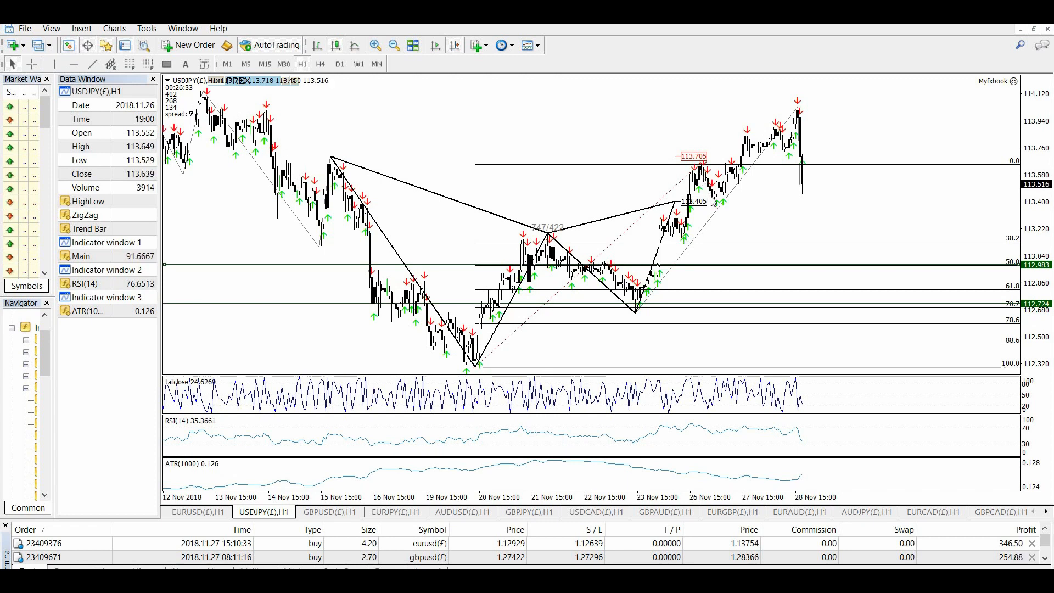
pyautogui.moveTo(921, 266)
pyautogui.mouseDown()
pyautogui.moveTo(916, 241)
pyautogui.moveTo(926, 246)
pyautogui.mouseUp()
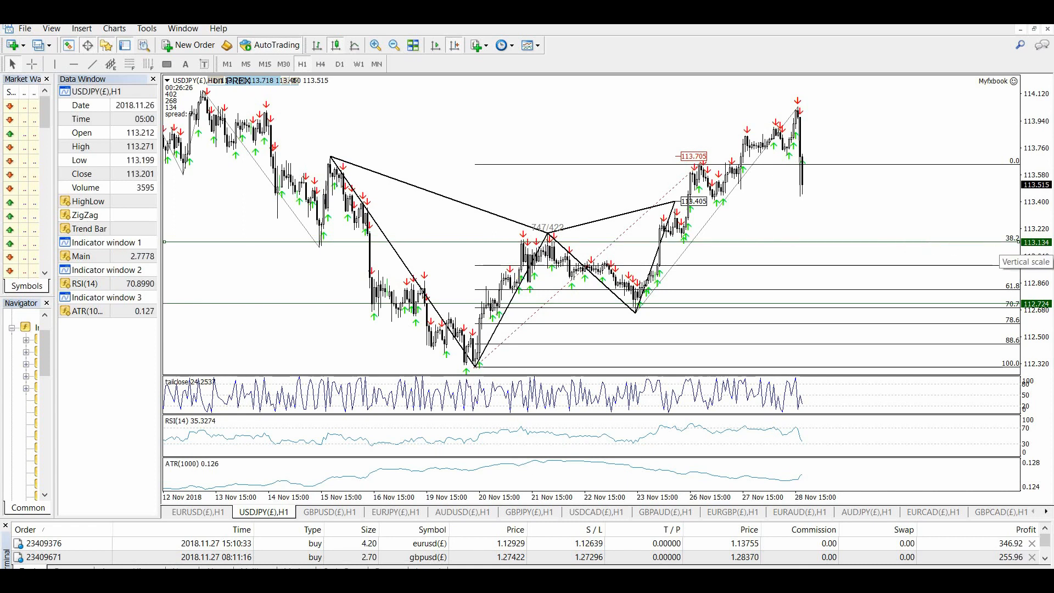
# Check trade 5's Chart TP1 and Exit 1 cells in the spreadsheet, and move the chart's lower target line to the 61.8 level at 112.812
pyautogui.hotkey('alt', 'Tab')
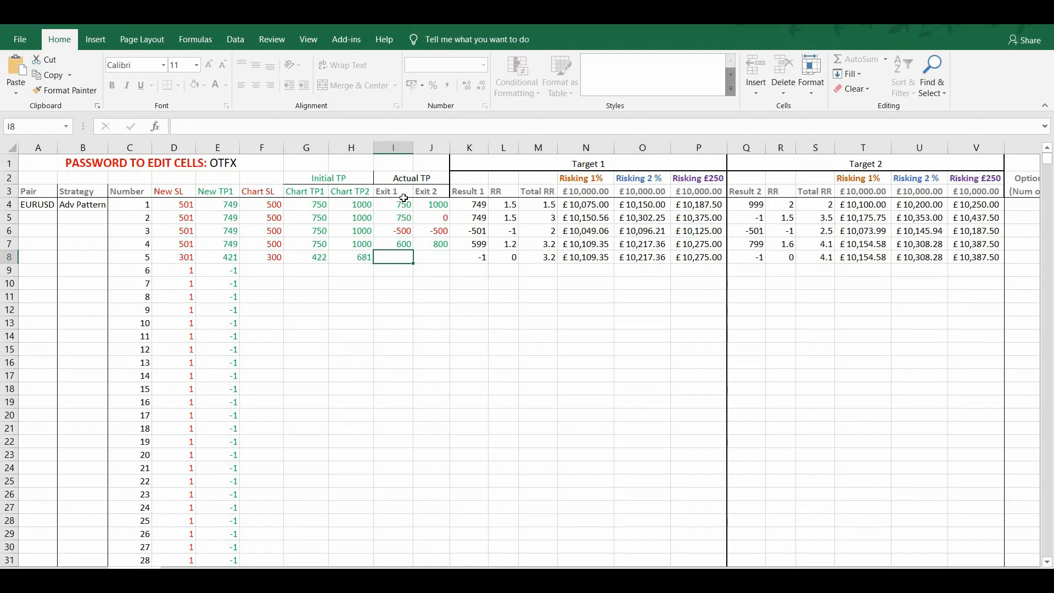
pyautogui.click(320, 254)
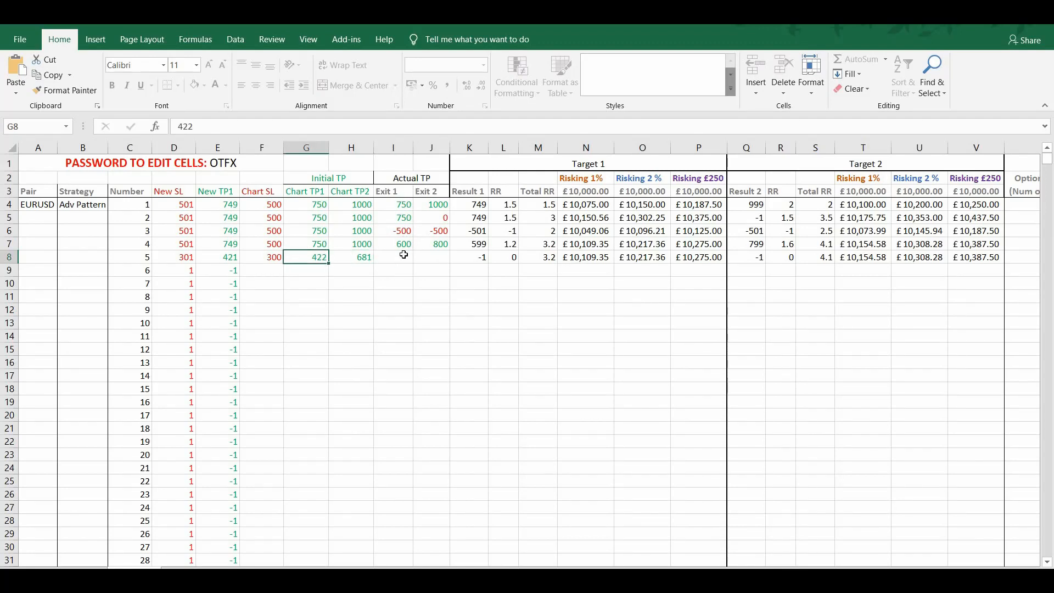
pyautogui.click(403, 255)
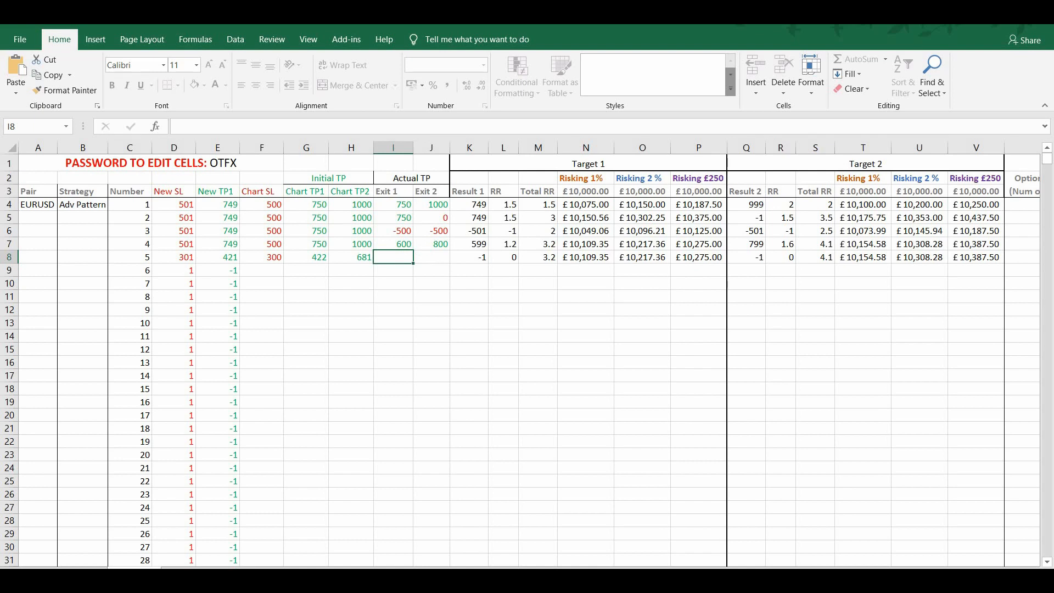
pyautogui.hotkey('alt', 'Tab')
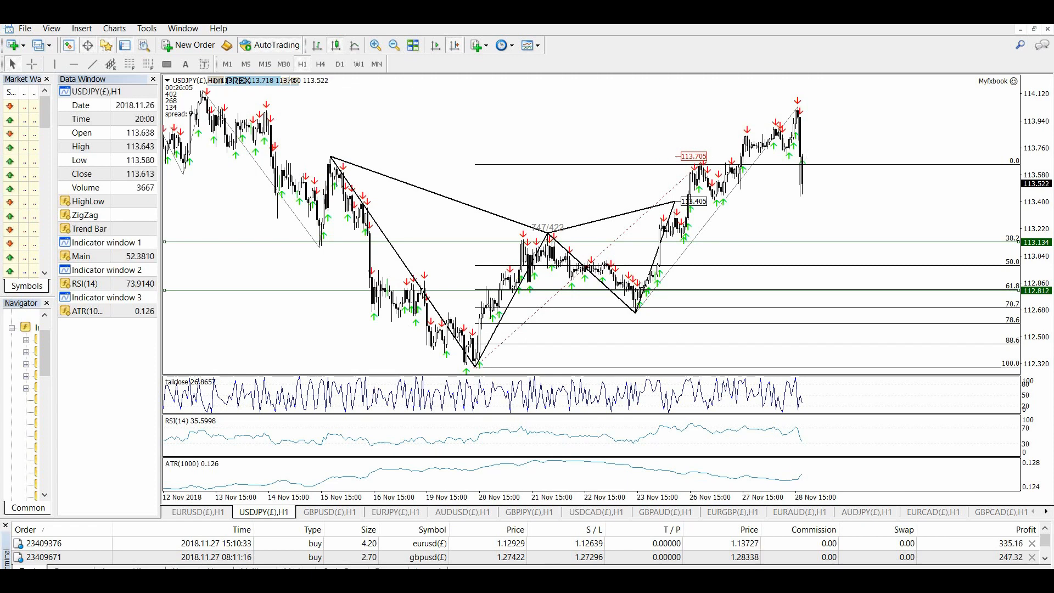
# Enter -300 as both Exit 1 and Exit 2 for trade 5 in the spreadsheet
pyautogui.hotkey('alt', 'Tab')
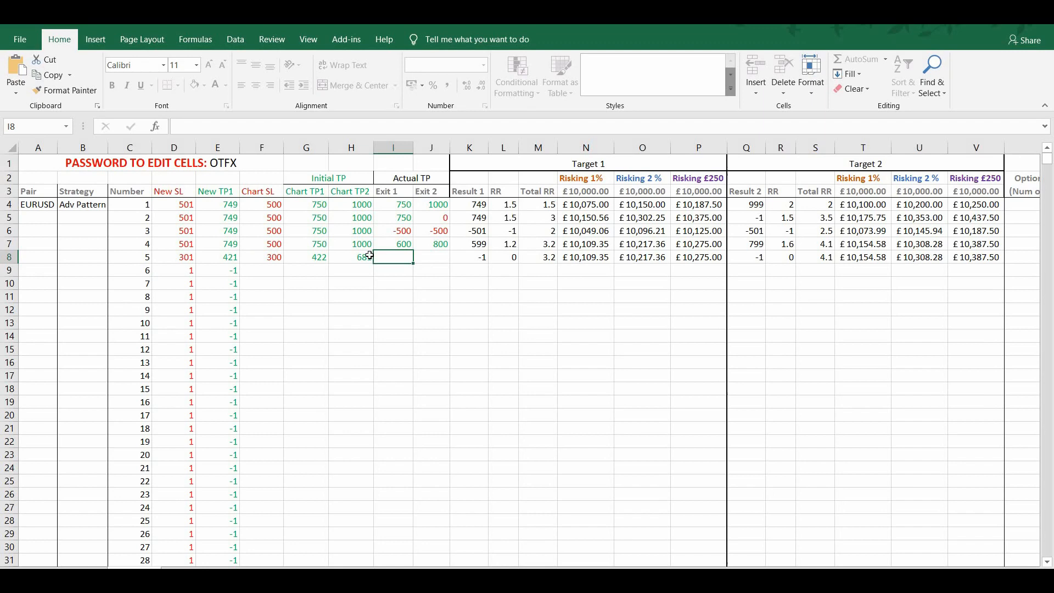
pyautogui.write('300')
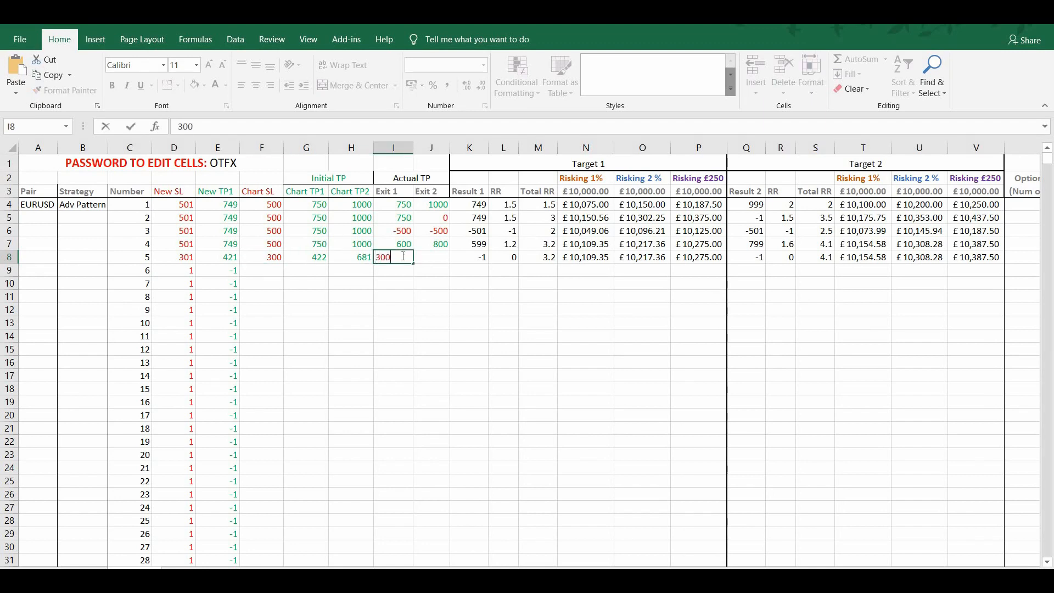
pyautogui.write('-3')
pyautogui.press('Tab')
pyautogui.write('-300')
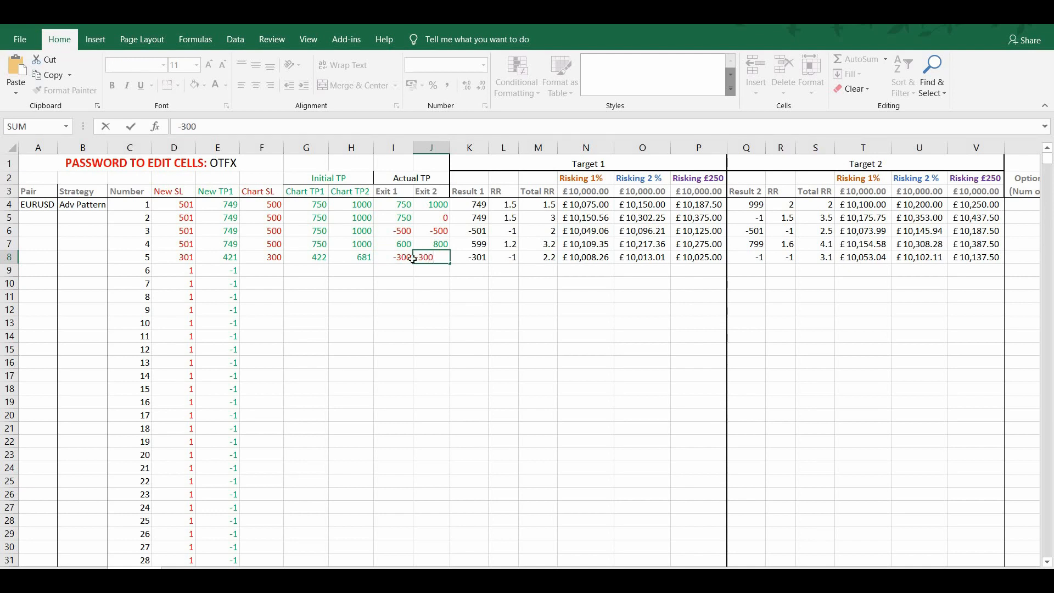
pyautogui.click(338, 295)
# Compare the Target 2 Risking 1% balances of trades 4 and 5
pyautogui.click(877, 257)
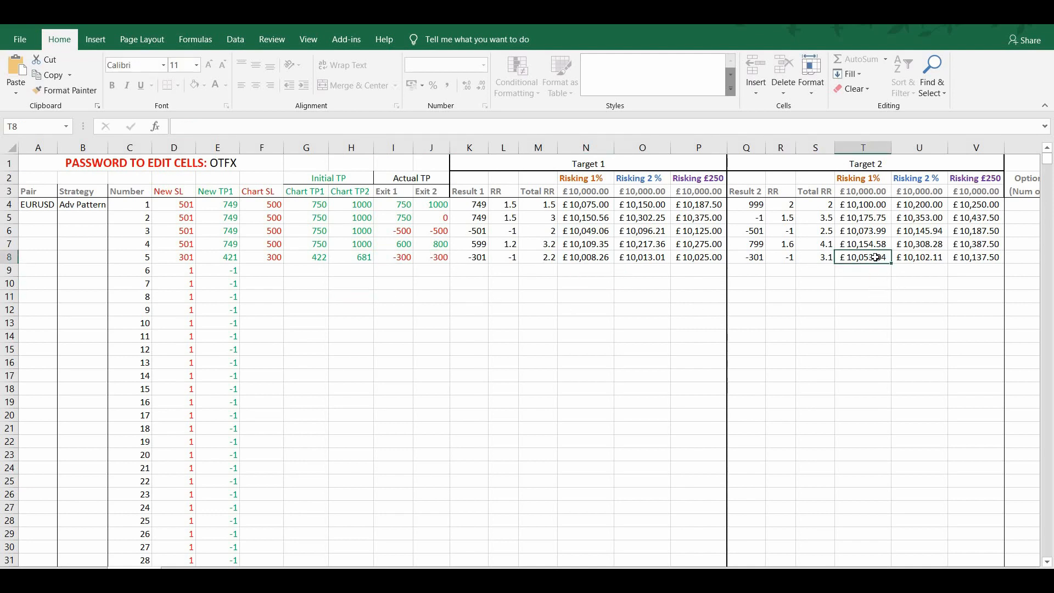
pyautogui.click(875, 245)
pyautogui.click(875, 256)
pyautogui.click(871, 242)
pyautogui.click(873, 258)
# Go to the statistics columns and check the Spread values for Target 1 and Target 2
pyautogui.moveTo(785, 574); pyautogui.dragTo(859, 573)
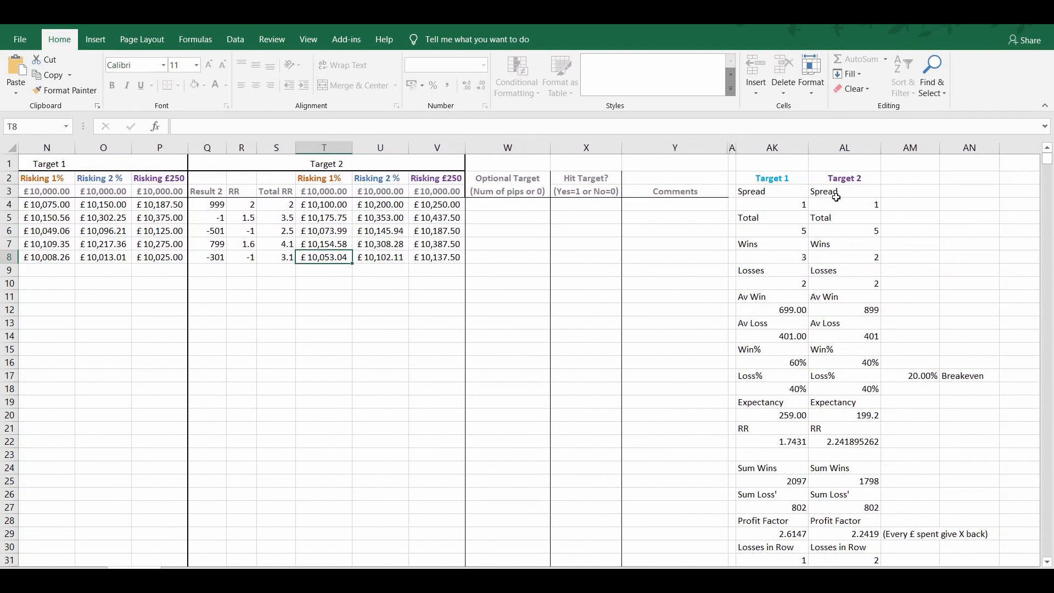
pyautogui.click(790, 205)
pyautogui.press('Right')
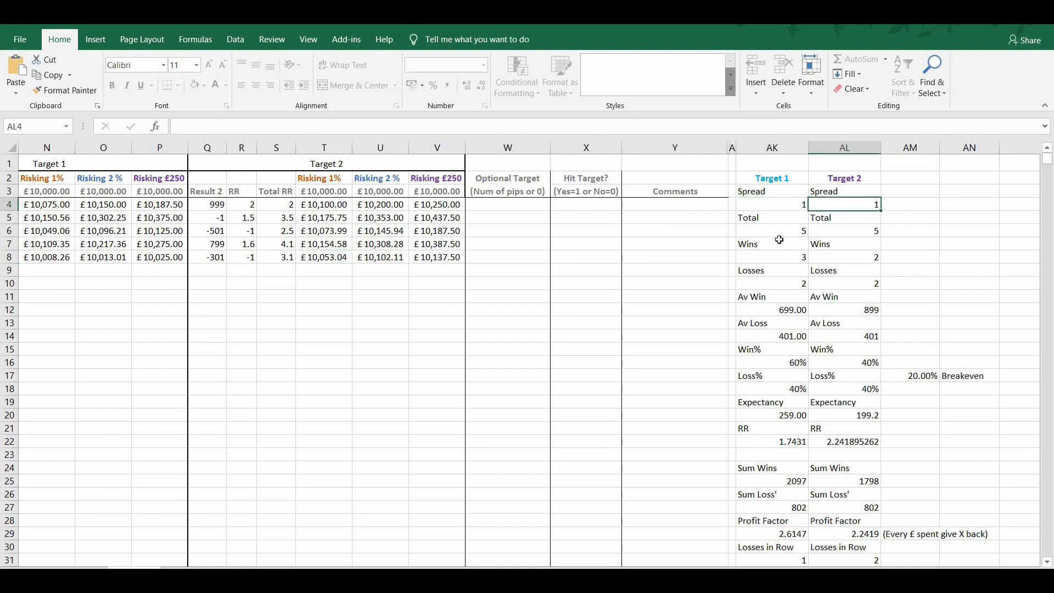
# Examine Target 1's Total, Wins and Losses statistics and return to the trade entry columns
pyautogui.click(786, 229)
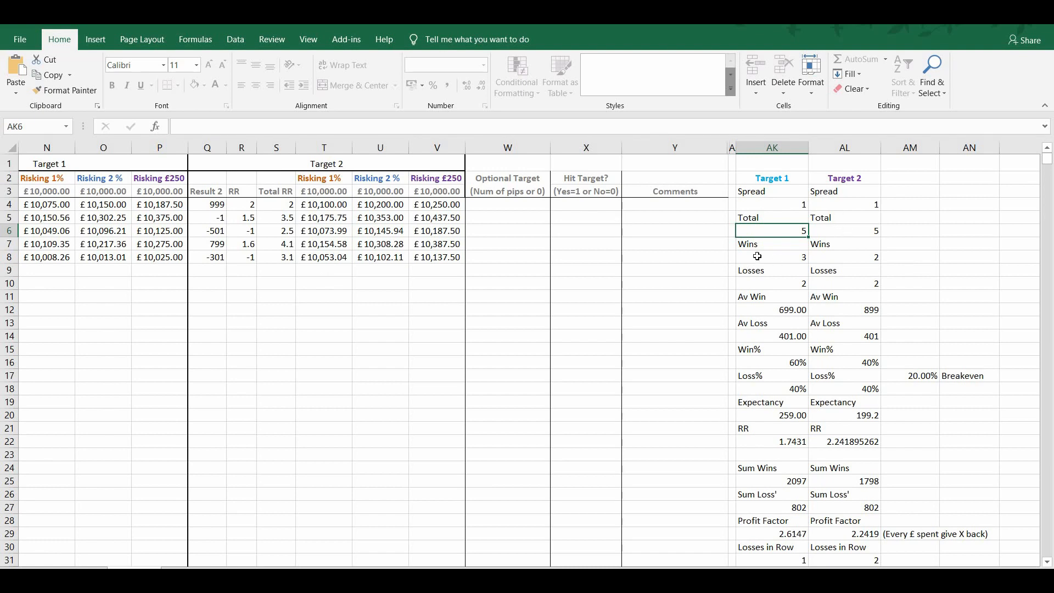
pyautogui.press('Down')
pyautogui.press('Down')
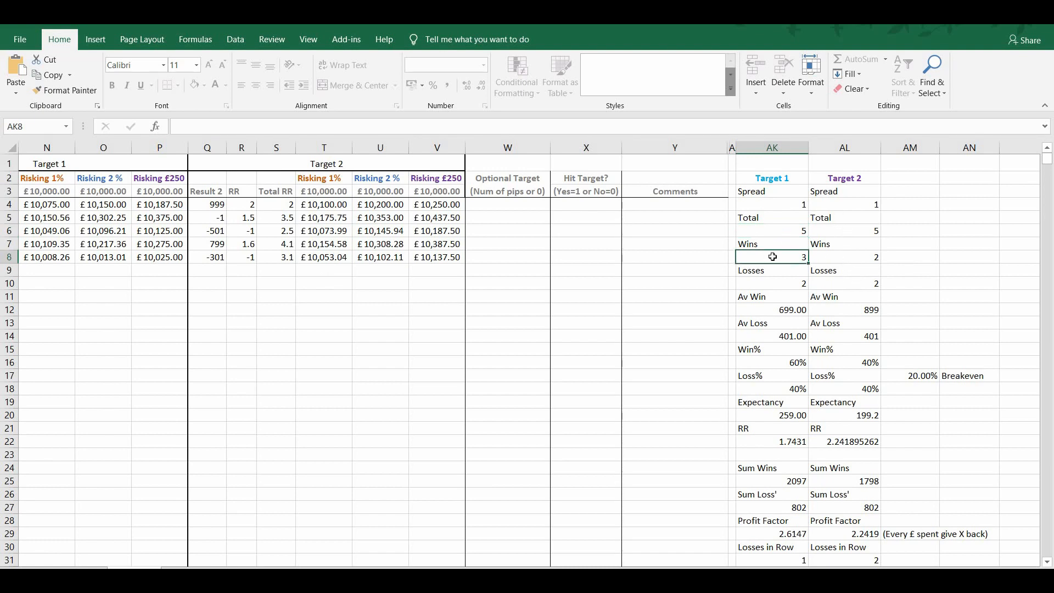
pyautogui.press('Down')
pyautogui.press('Down')
pyautogui.press('Up')
pyautogui.press('Up')
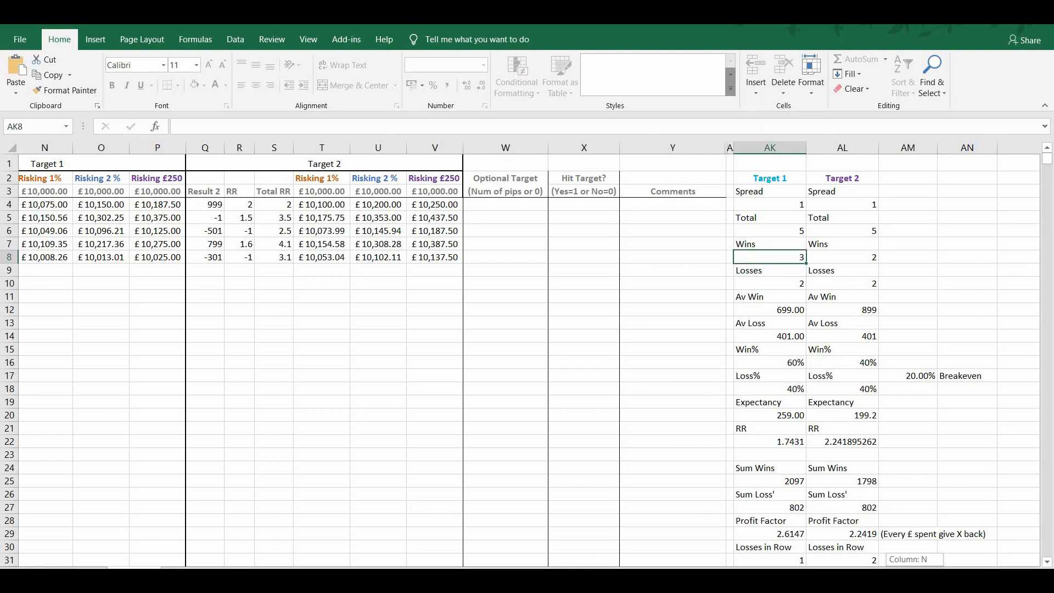
pyautogui.hscroll(-5, 359, 209)
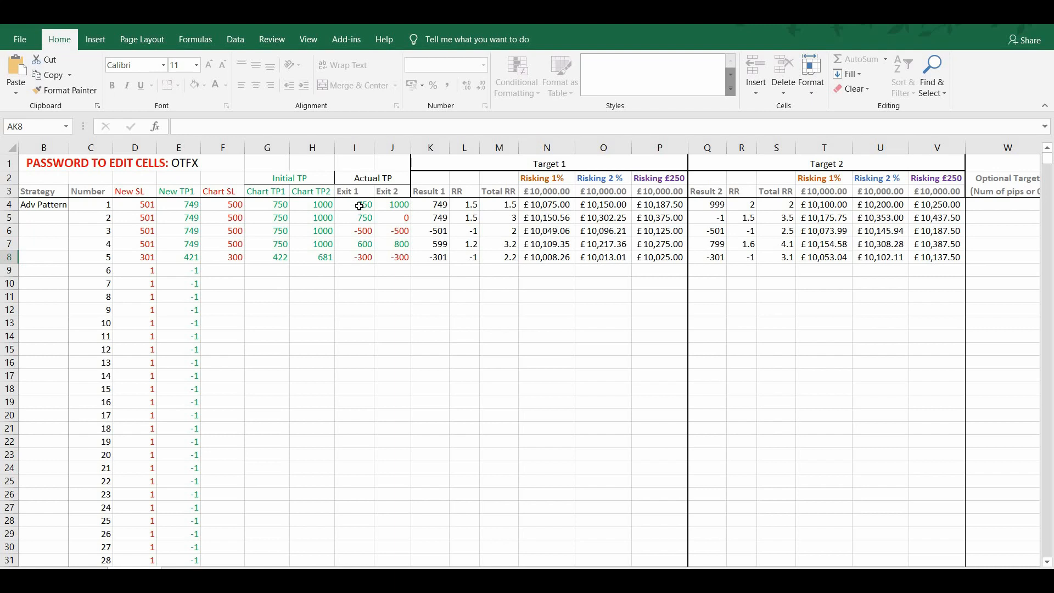
# Review the Exit 1 values recorded for trades 1 to 5
pyautogui.click(360, 205)
pyautogui.click(362, 218)
pyautogui.click(363, 243)
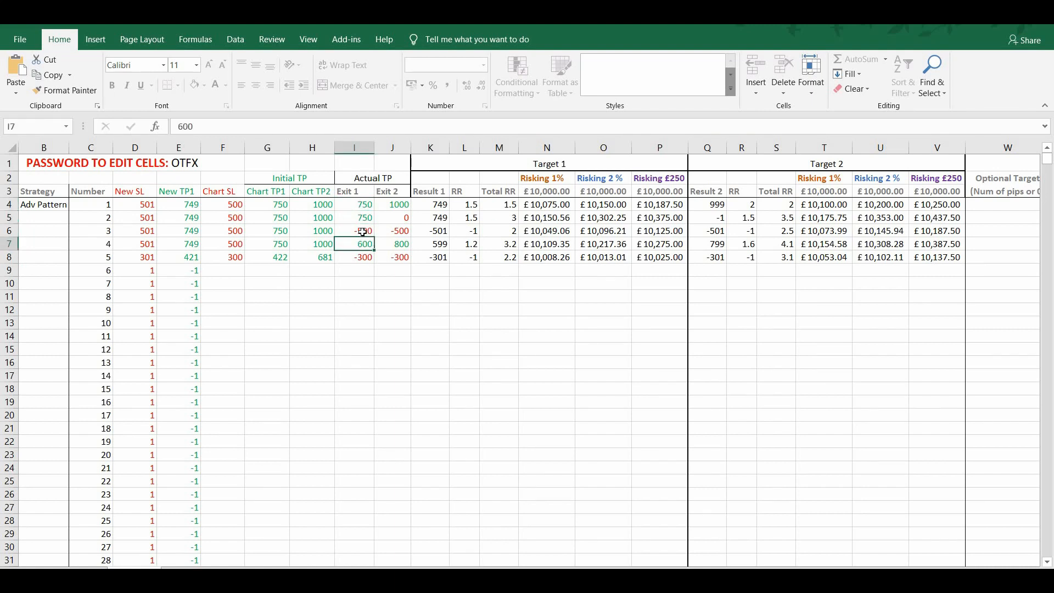
pyautogui.press('Up')
pyautogui.press('Down')
pyautogui.press('Down')
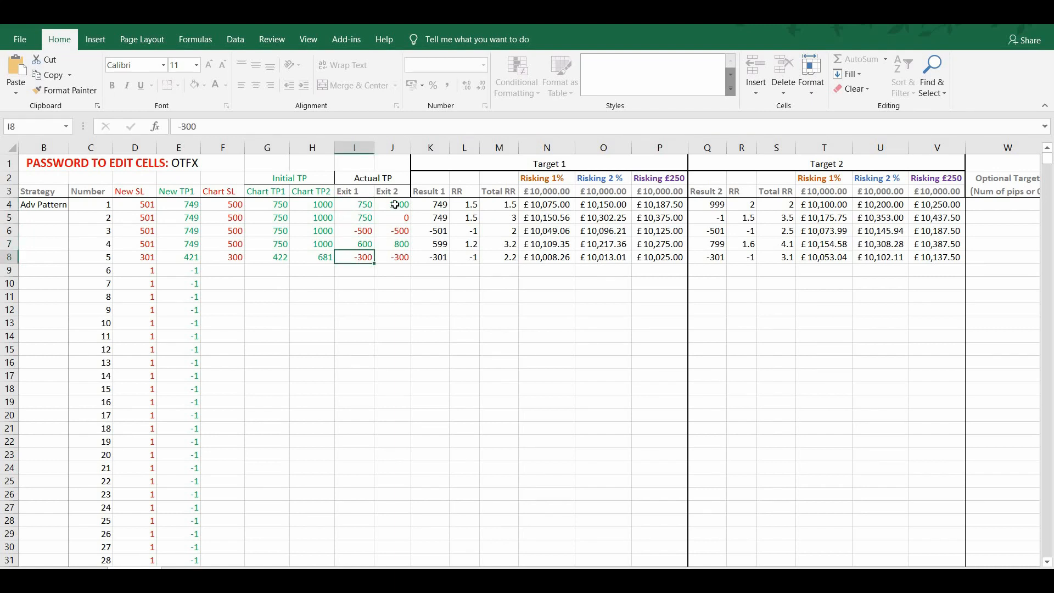
# Review the Exit 2 values recorded for trades 2 to 5
pyautogui.click(398, 246)
pyautogui.press('Up')
pyautogui.press('Down')
pyautogui.press('Down')
pyautogui.press('Down')
pyautogui.press('Up')
pyautogui.press('Up')
pyautogui.press('Up')
pyautogui.press('Up')
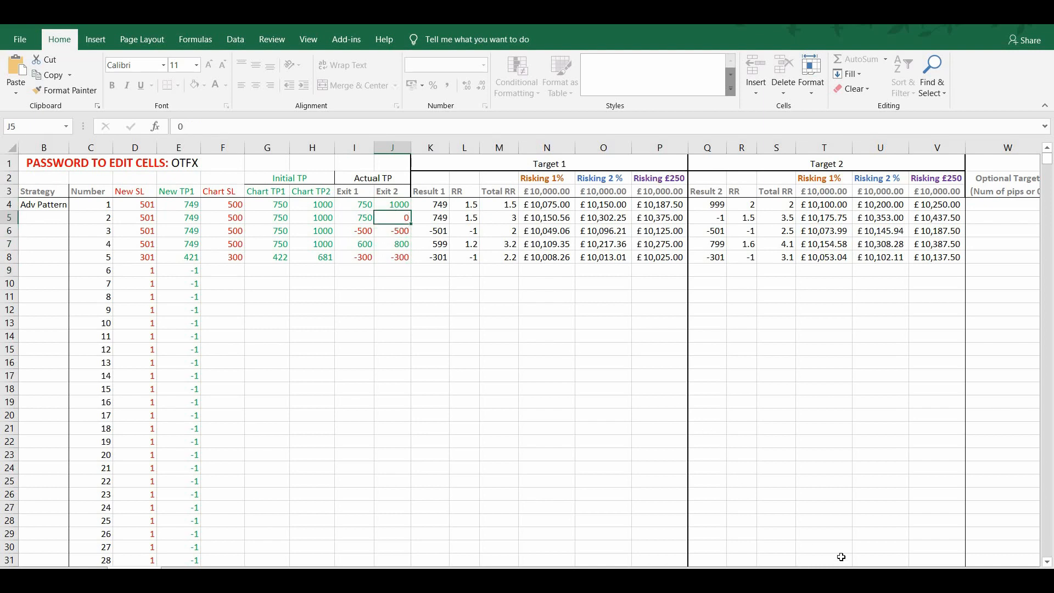
# Go to the statistics columns and examine Target 2's Wins and Losses down to its Win%
pyautogui.hscroll(5, 749, 260)
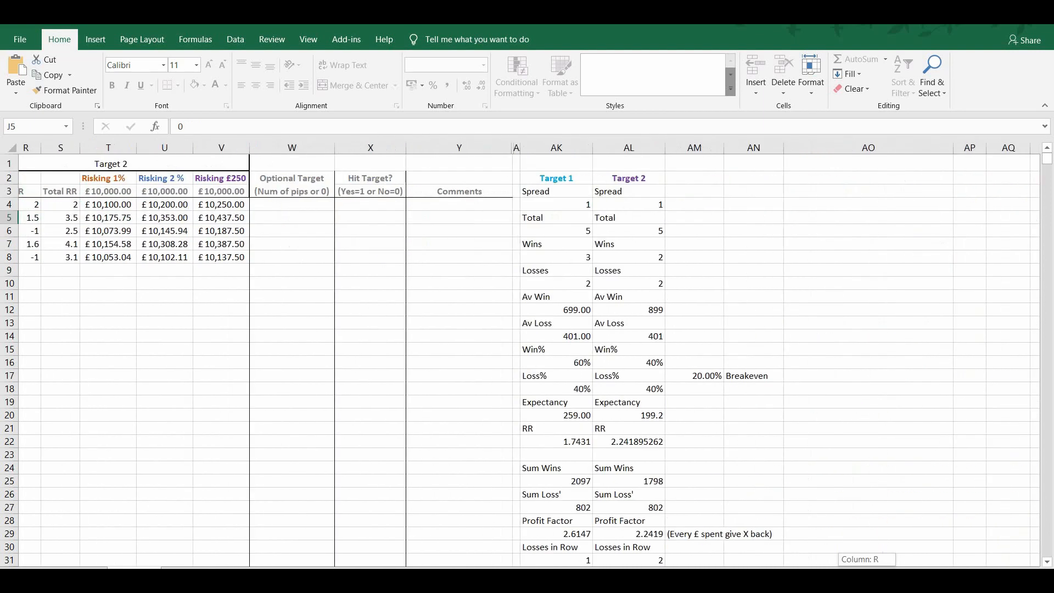
pyautogui.click(748, 260)
pyautogui.press('Down')
pyautogui.press('Down')
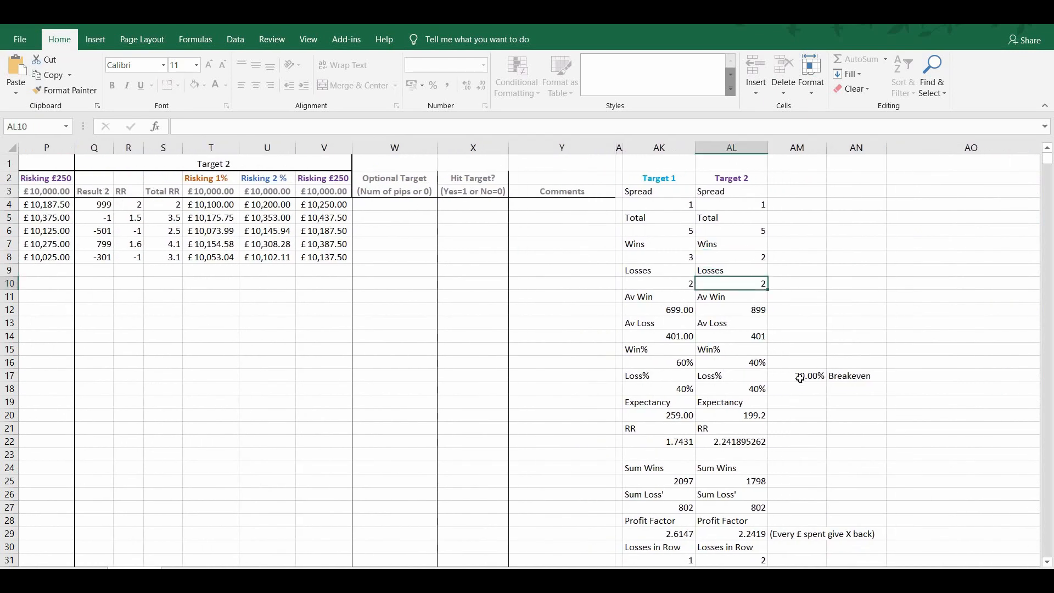
pyautogui.press('Down')
pyautogui.press('Down')
pyautogui.press('Down')
pyautogui.press('Down')
pyautogui.press('Down')
pyautogui.press('Down')
# Compare the Av Win and Av Loss statistics of Target 1 and Target 2
pyautogui.click(679, 313)
pyautogui.click(727, 312)
pyautogui.click(670, 339)
pyautogui.click(734, 339)
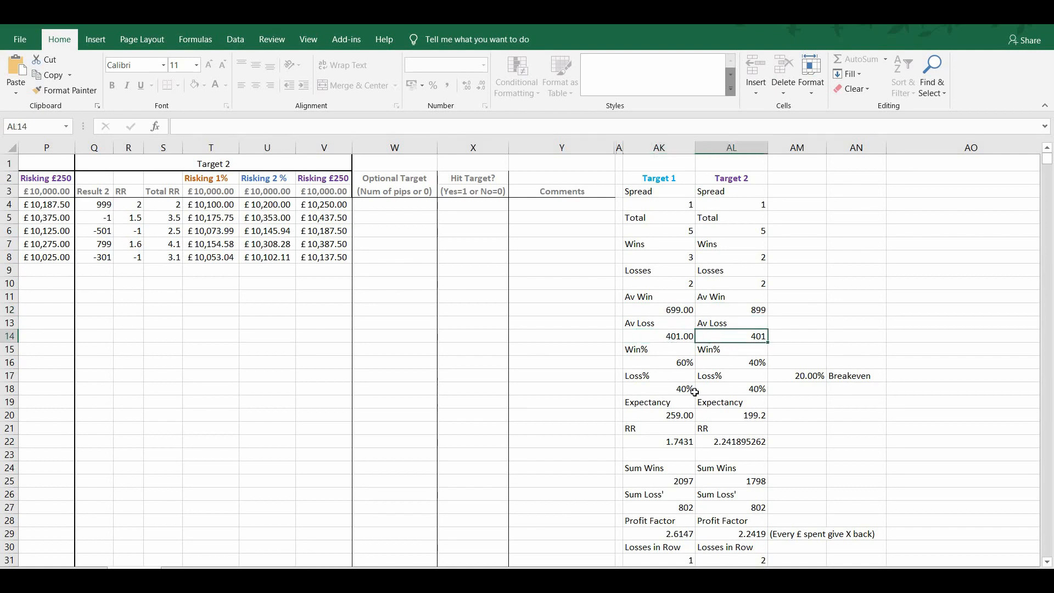
# Compare the Win% of both targets, and check Target 2's Win% and Loss% alongside the Breakeven percentage
pyautogui.click(691, 363)
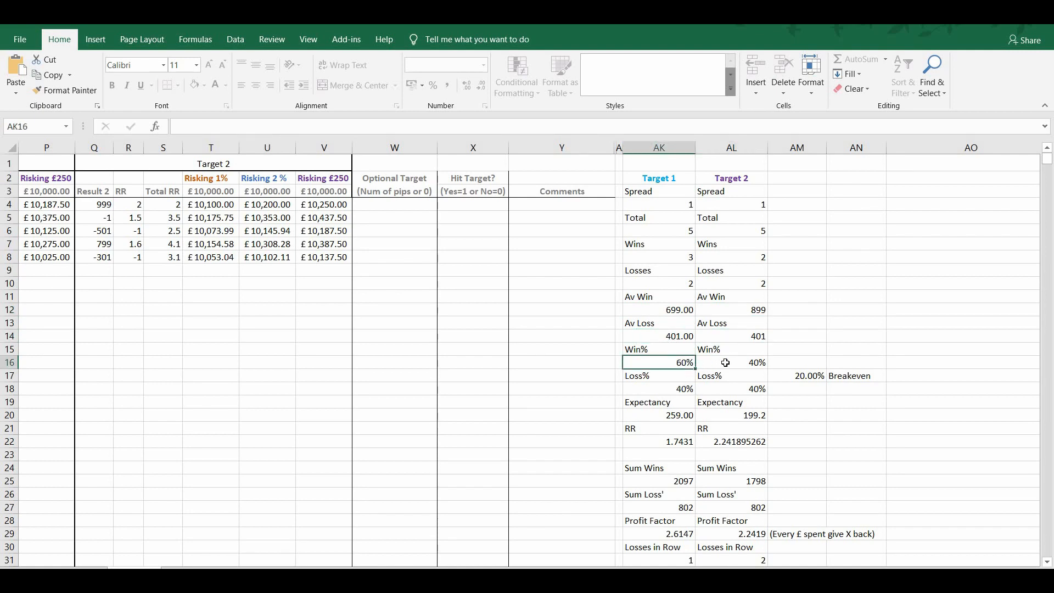
pyautogui.click(741, 366)
pyautogui.click(751, 388)
pyautogui.click(746, 365)
pyautogui.click(753, 388)
pyautogui.click(748, 365)
pyautogui.click(752, 388)
pyautogui.click(756, 364)
pyautogui.click(804, 386)
pyautogui.click(811, 374)
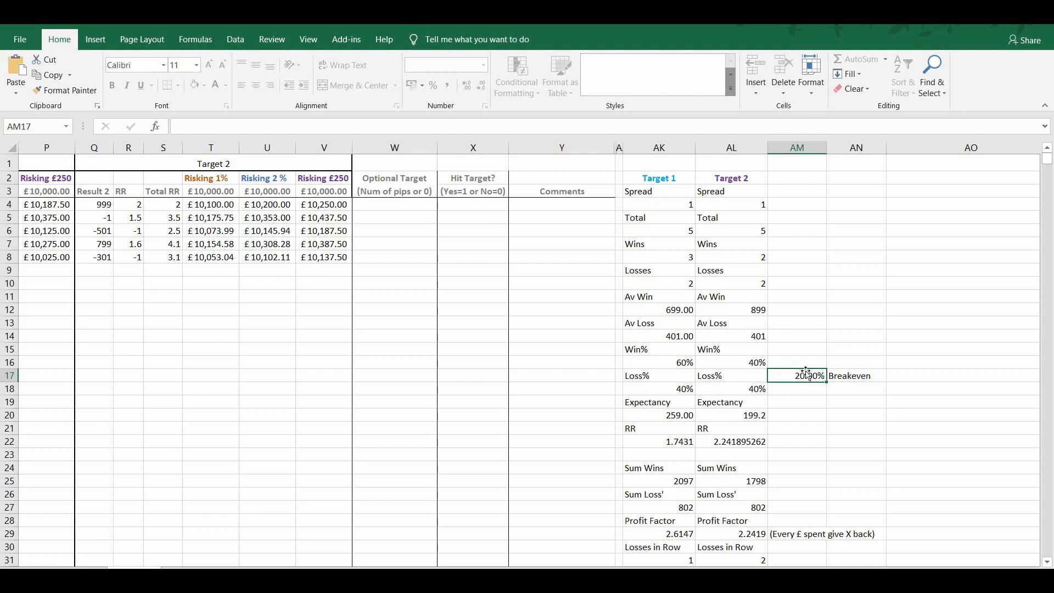
# Compare Target 1's Win% with its Loss% and with Target 2's Win% and the Breakeven percentage
pyautogui.click(756, 362)
pyautogui.click(661, 365)
pyautogui.click(670, 388)
pyautogui.moveTo(663, 365); pyautogui.dragTo(662, 362)
pyautogui.click(665, 362)
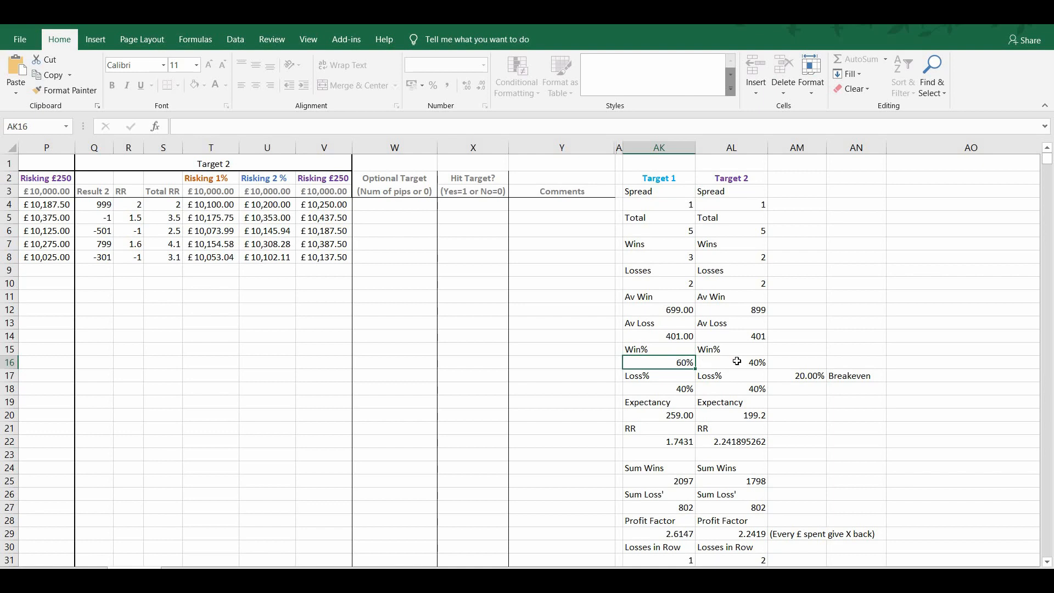
pyautogui.press('Right')
pyautogui.click(798, 377)
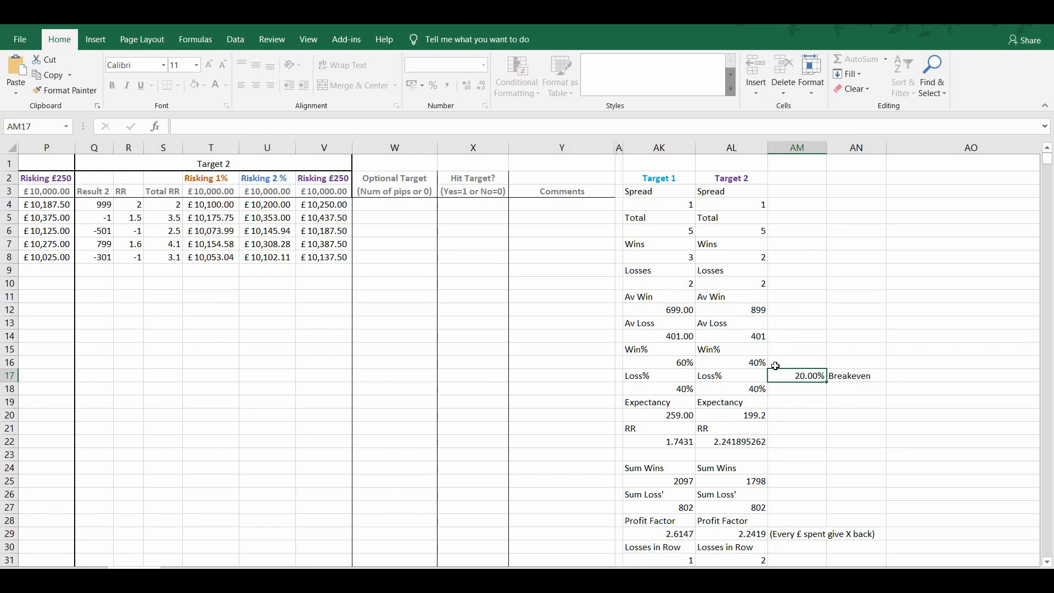
# Recheck Target 2's Win% and Loss% against the Breakeven percentage
pyautogui.click(752, 362)
pyautogui.click(759, 391)
pyautogui.click(813, 373)
pyautogui.click(756, 362)
pyautogui.click(797, 376)
pyautogui.click(757, 364)
pyautogui.click(786, 377)
# Examine the Expectancy statistics of Target 1 and Target 2
pyautogui.scroll(-1, 714, 385)
pyautogui.moveTo(664, 375); pyautogui.dragTo(746, 374)
pyautogui.click(813, 375)
pyautogui.moveTo(667, 373); pyautogui.dragTo(762, 374)
pyautogui.click(807, 376)
# Compare the RR statistics of Target 1 and Target 2
pyautogui.scroll(-1, 694, 362)
pyautogui.click(723, 360)
pyautogui.click(668, 360)
pyautogui.click(726, 358)
pyautogui.click(684, 359)
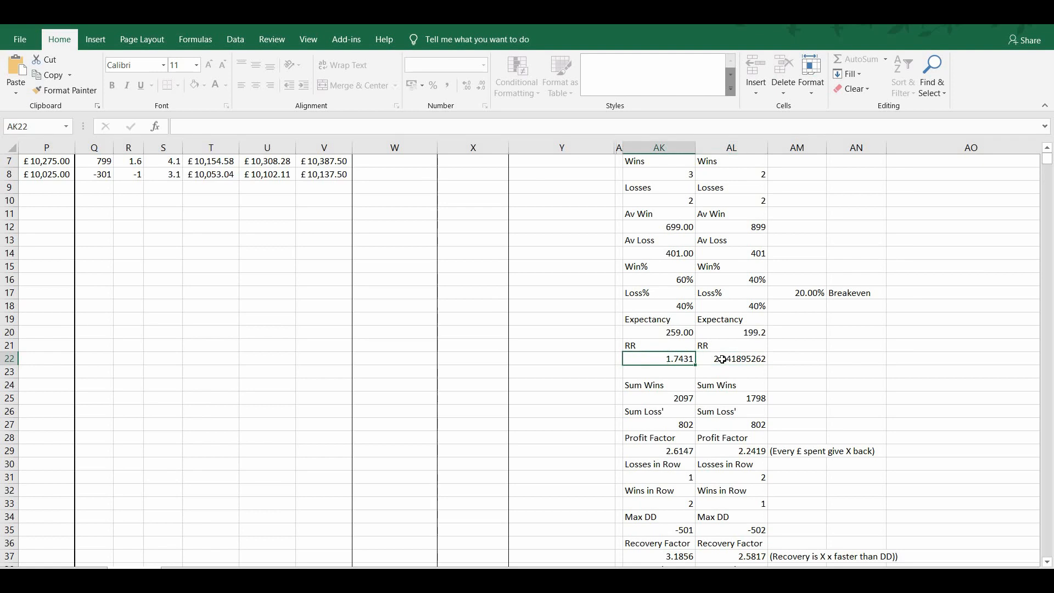
pyautogui.click(722, 359)
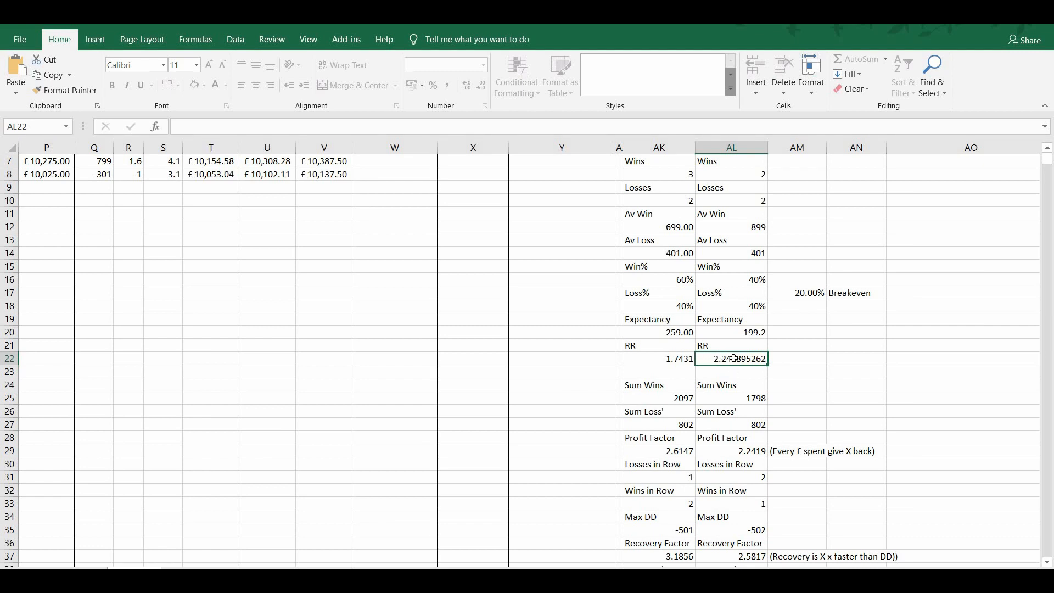
# Compare the Sum Wins and Sum Loss' statistics of both targets
pyautogui.click(743, 405)
pyautogui.click(686, 405)
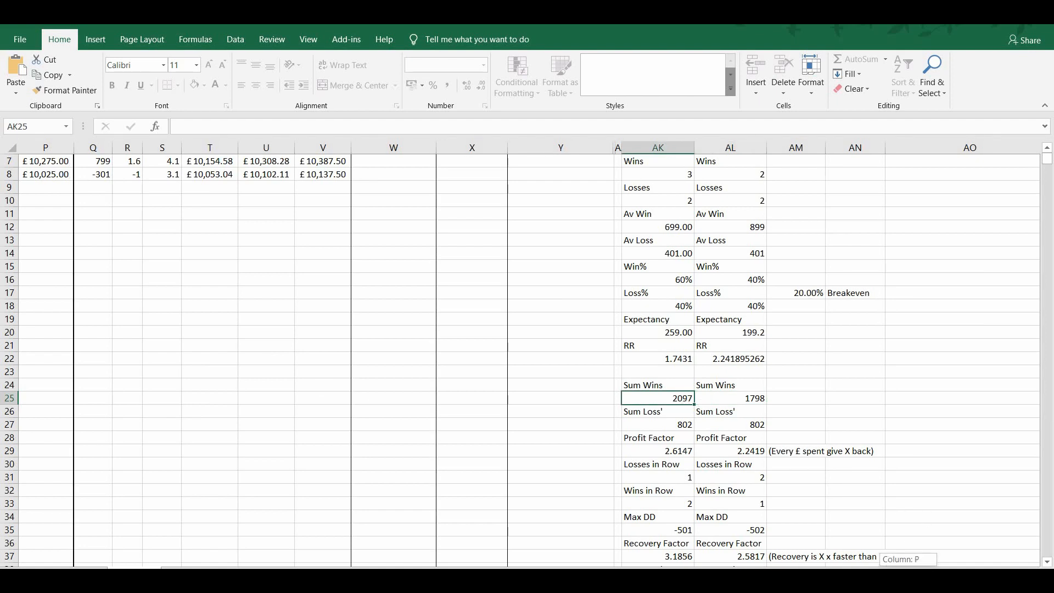
pyautogui.hscroll(-2, 513, 354)
pyautogui.click(785, 423)
pyautogui.click(713, 423)
pyautogui.click(789, 426)
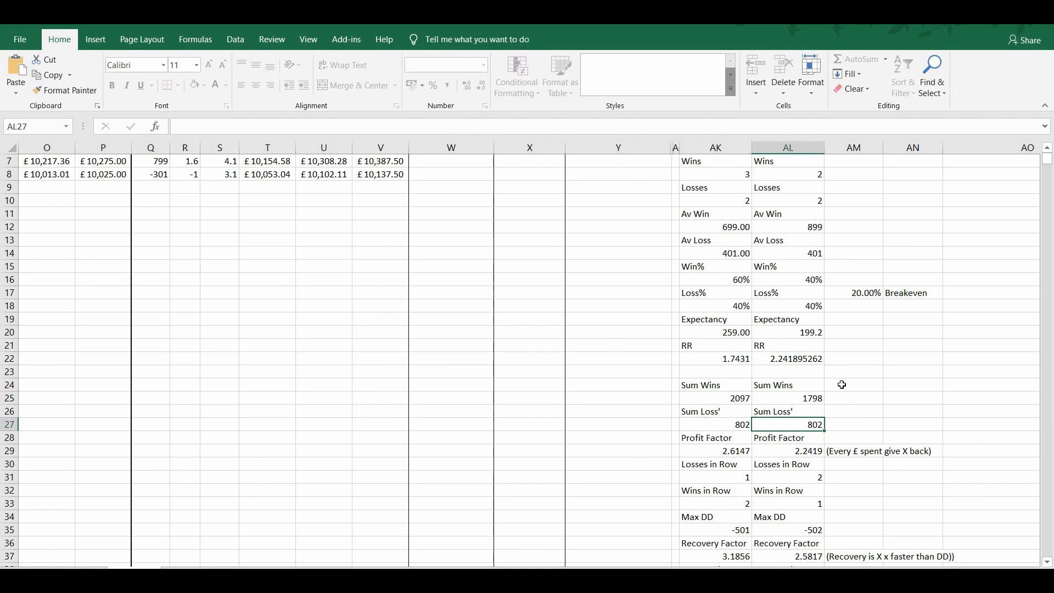
# Examine the Profit Factor of Target 2 and Target 1
pyautogui.scroll(-1, 796, 417)
pyautogui.press('Down')
pyautogui.press('Down')
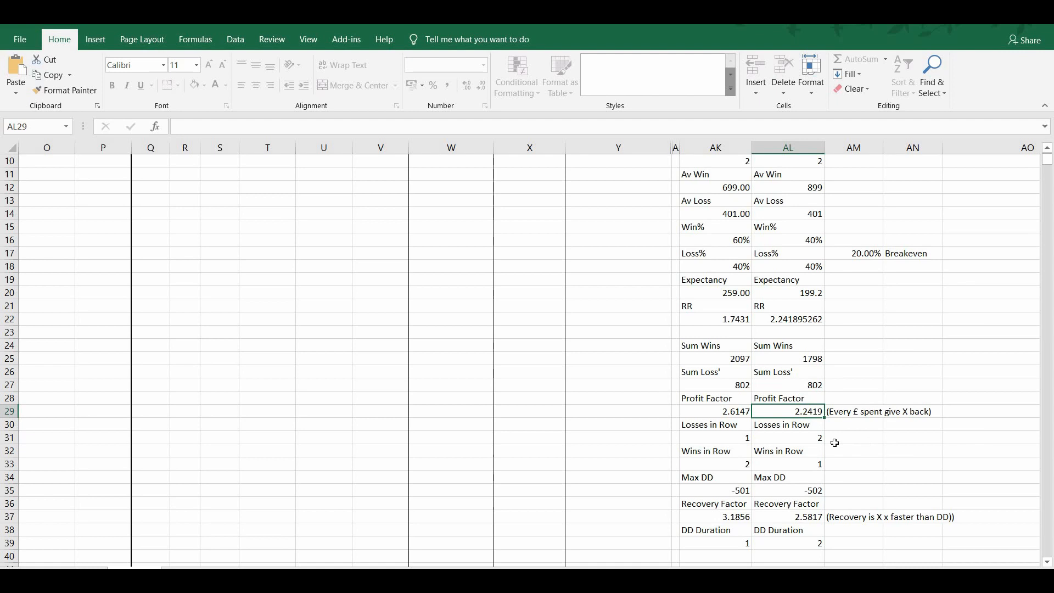
pyautogui.press('Left')
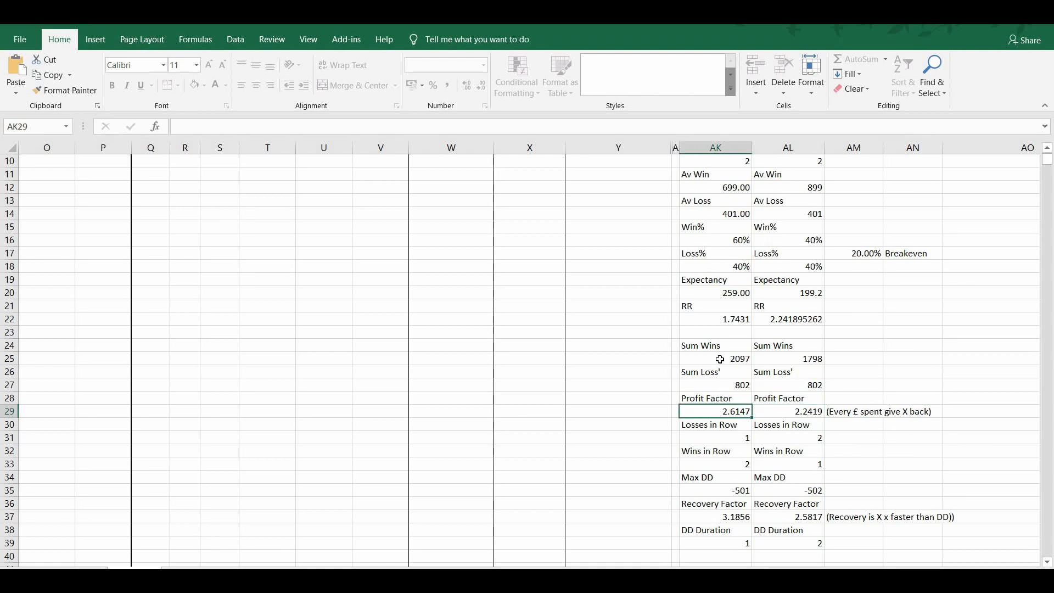
# Match the Target 1 and Target 2 headings to their columns and compare the two Profit Factor values again
pyautogui.scroll(3, 800, 392)
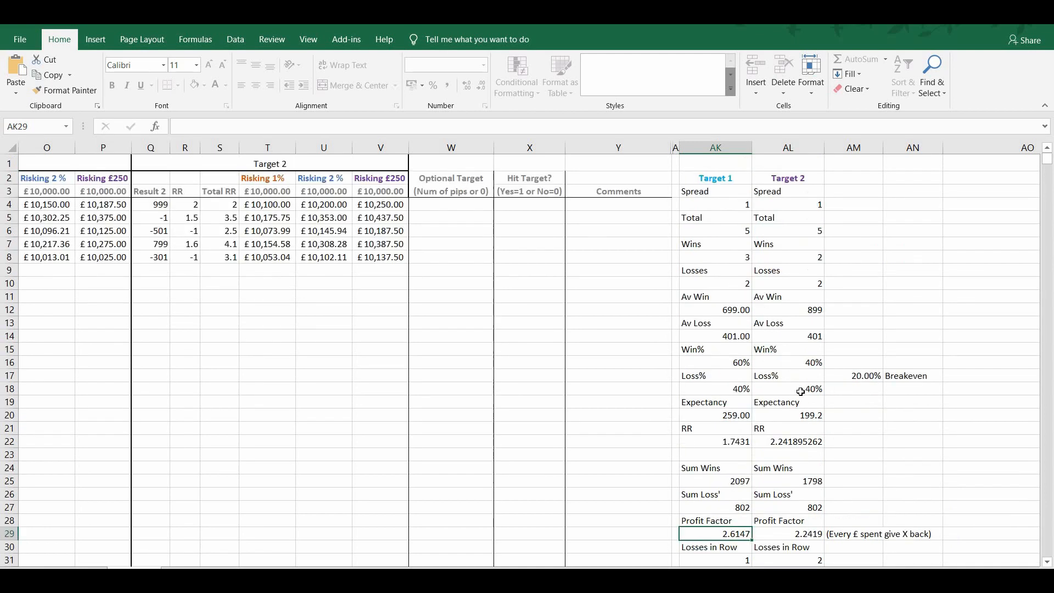
pyautogui.scroll(-3, 763, 302)
pyautogui.scroll(3, 757, 204)
pyautogui.click(723, 179)
pyautogui.press('Right')
pyautogui.scroll(-3, 790, 373)
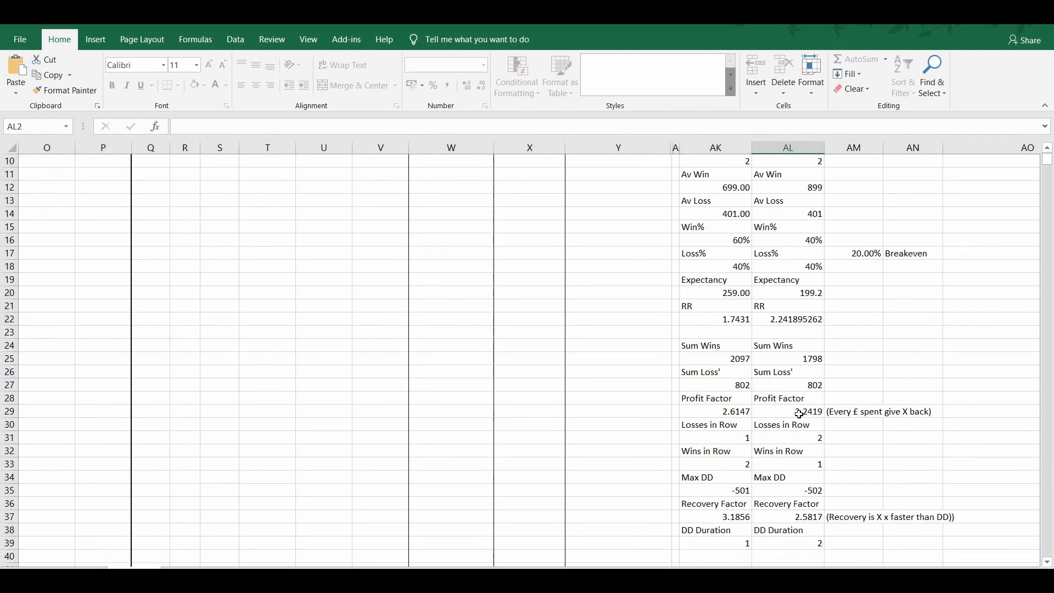
pyautogui.click(800, 410)
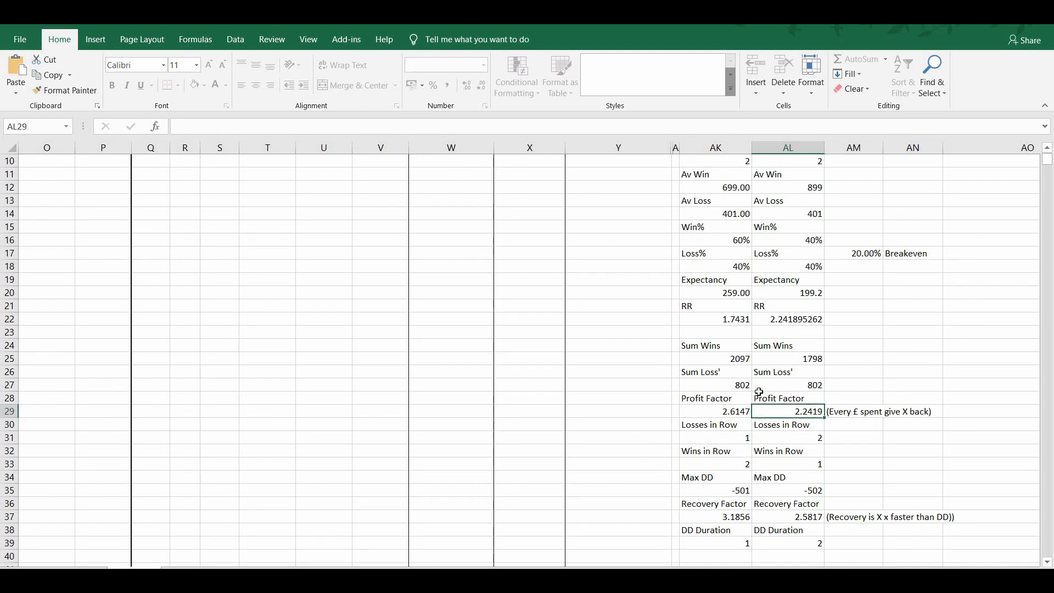
pyautogui.scroll(-1, 737, 374)
pyautogui.press('Left')
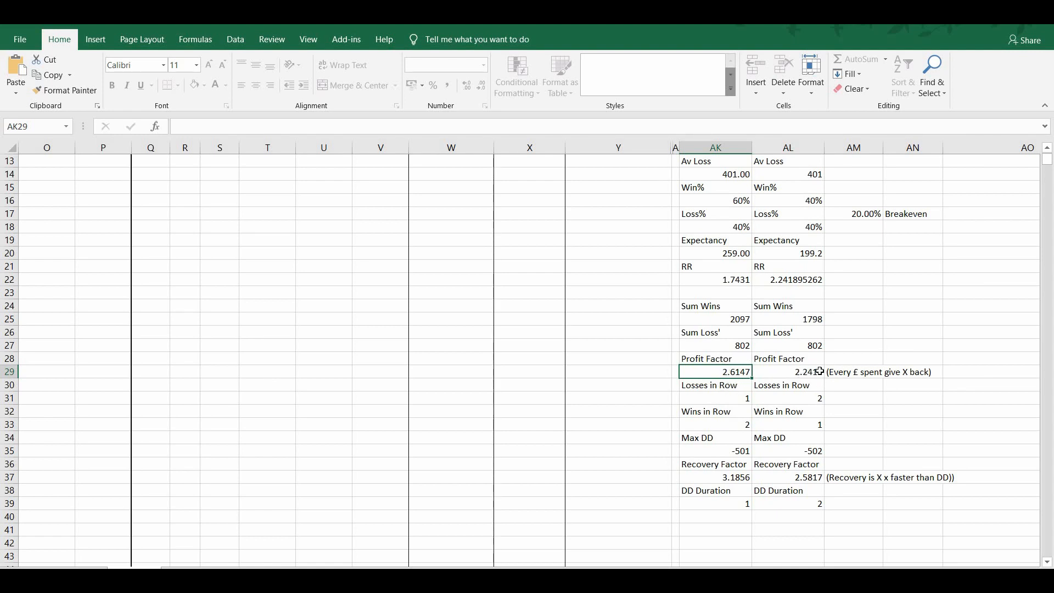
# Compare the Losses in Row statistics of Target 1 and Target 2
pyautogui.press('Down')
pyautogui.press('Down')
pyautogui.press('Right')
pyautogui.click(738, 407)
pyautogui.click(766, 400)
pyautogui.click(713, 400)
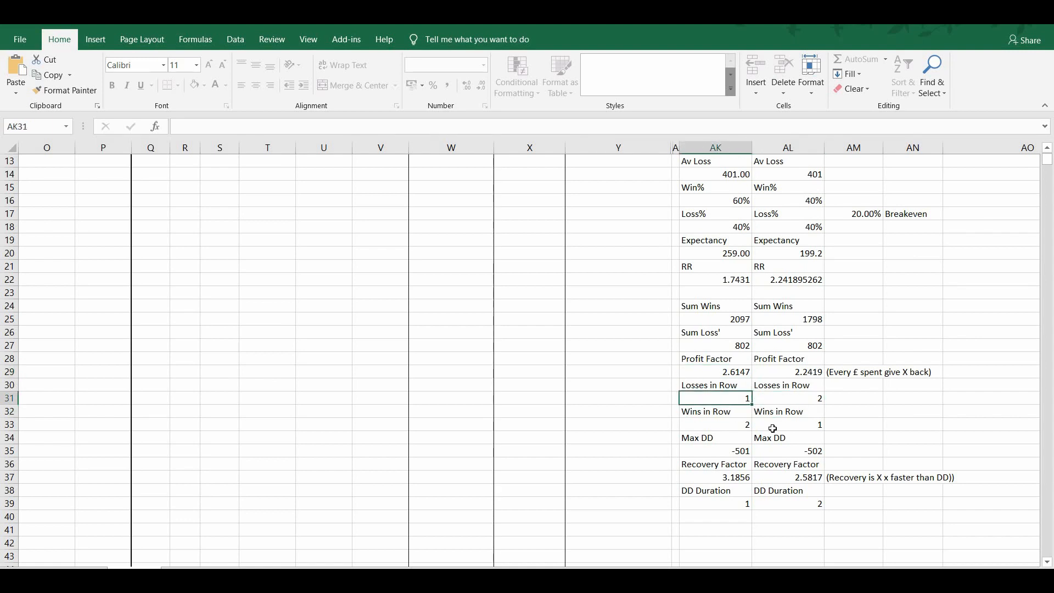
# Compare the Wins in Row and Max DD statistics of both targets
pyautogui.click(727, 429)
pyautogui.click(776, 429)
pyautogui.click(708, 452)
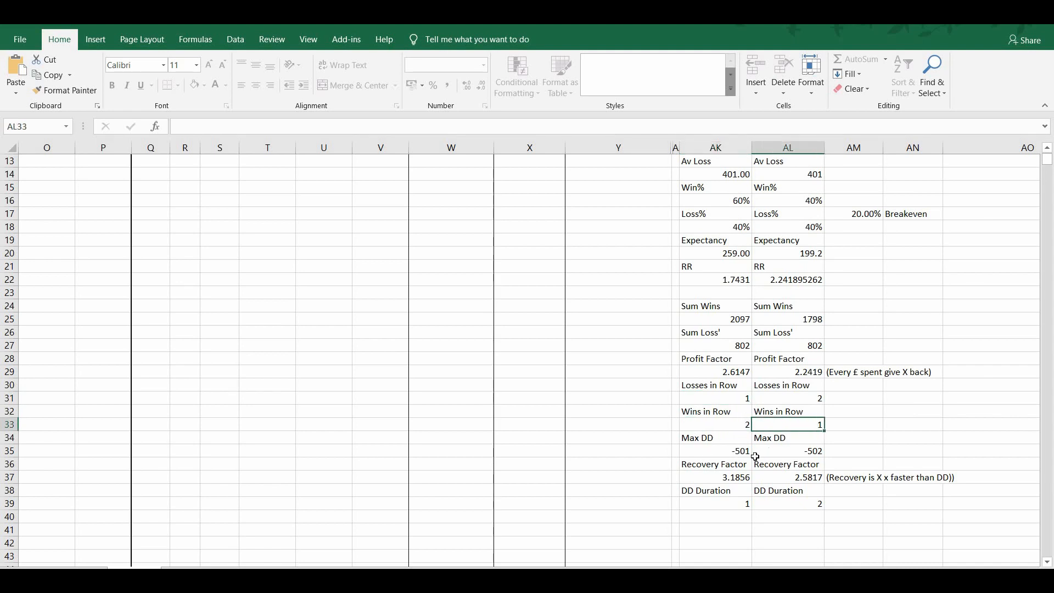
pyautogui.click(803, 449)
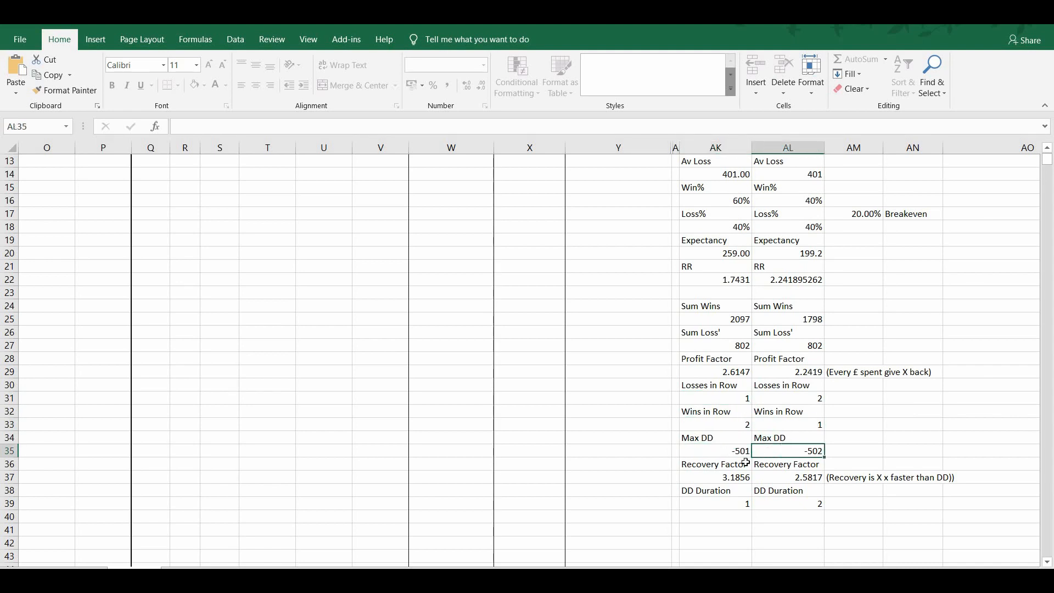
# Look over the full statistics list, return to the trade entry columns and review the Exit 2 values of trades 1 to 5
pyautogui.scroll(4, 788, 439)
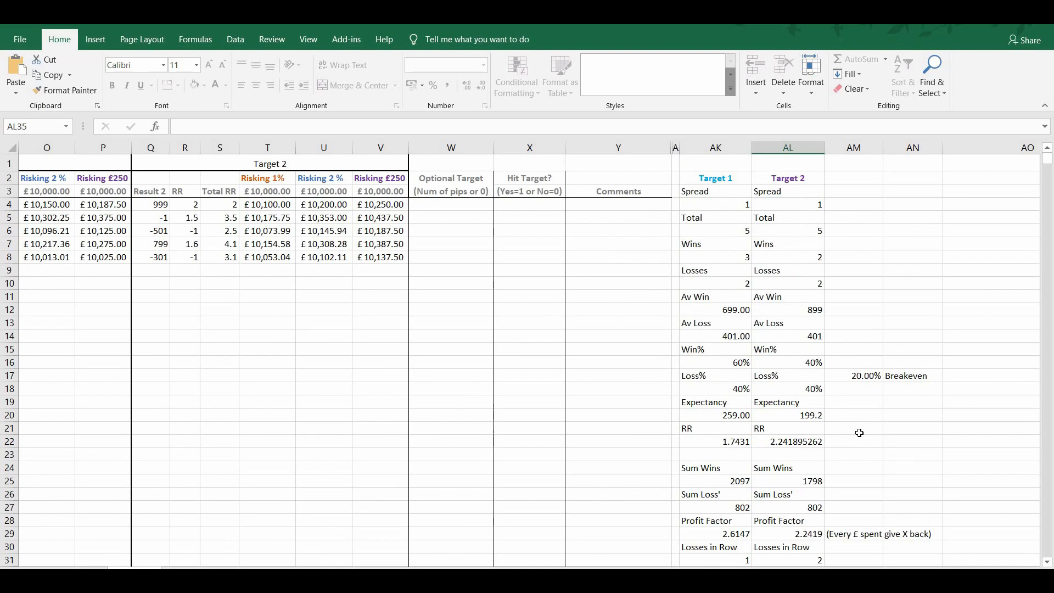
pyautogui.scroll(-3, 859, 433)
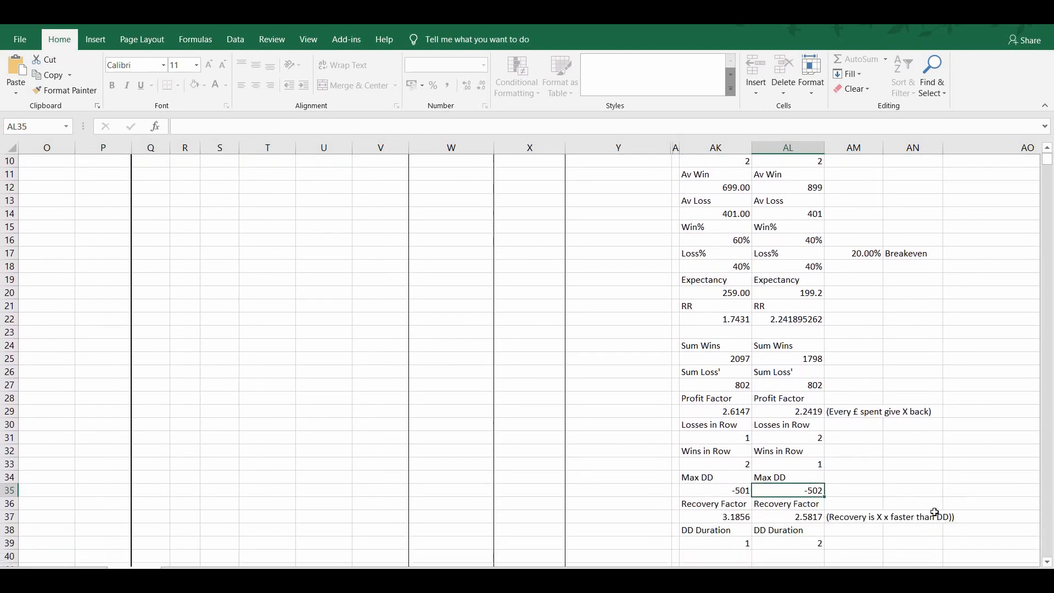
pyautogui.scroll(3, 935, 512)
pyautogui.hscroll(-5, 654, 447)
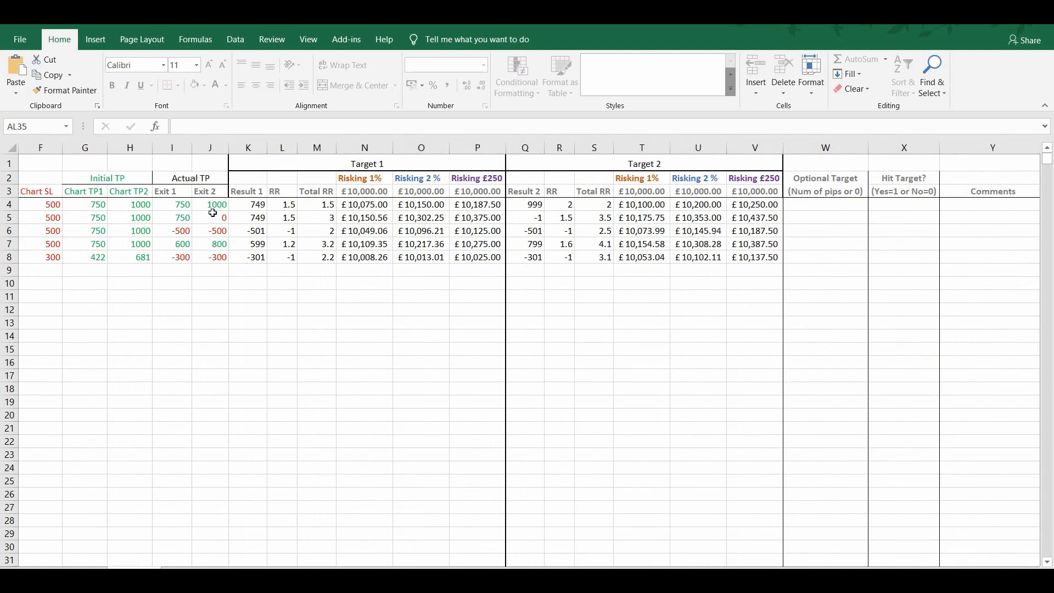
pyautogui.click(214, 205)
pyautogui.click(216, 232)
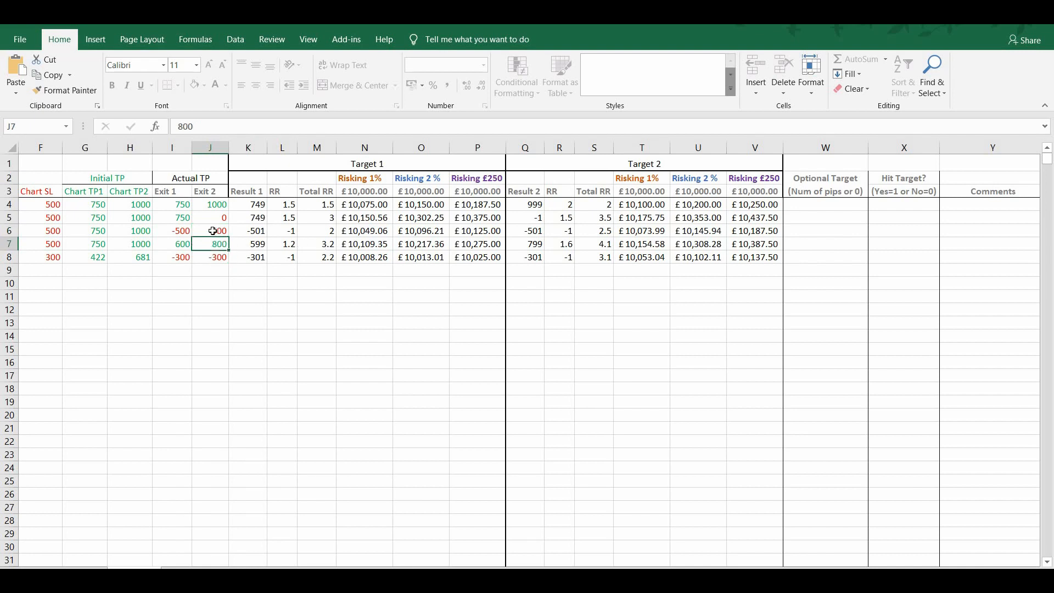
pyautogui.click(222, 258)
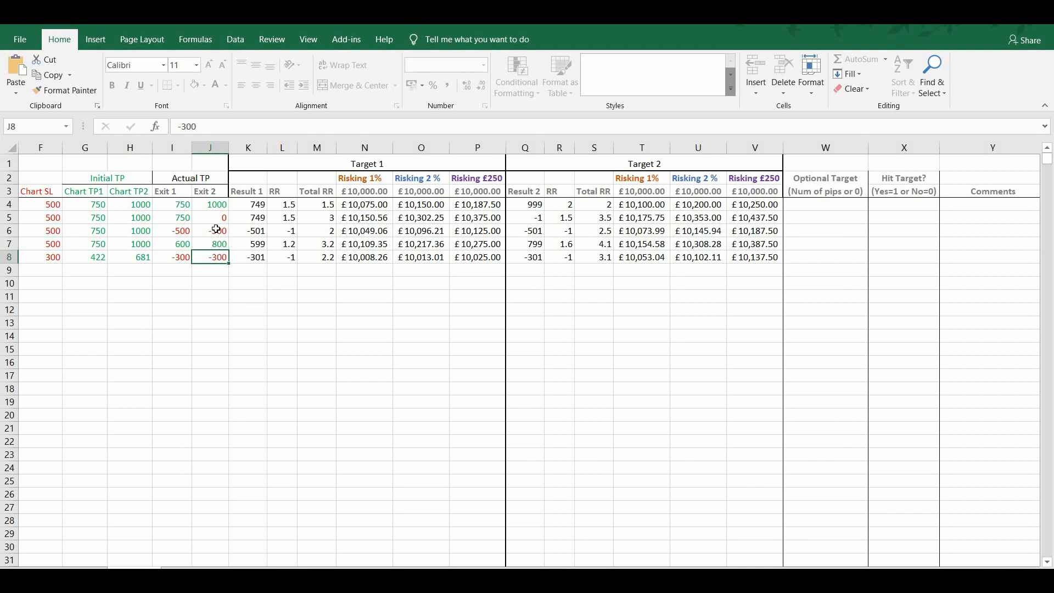
pyautogui.press('Up')
pyautogui.press('Up')
pyautogui.click(218, 245)
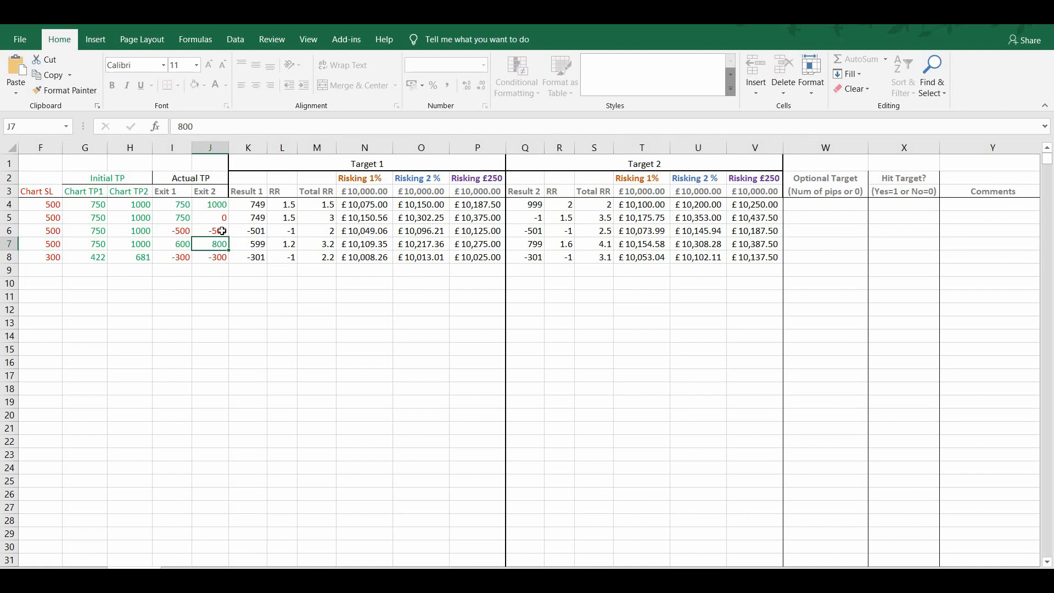
pyautogui.press('Up')
pyautogui.click(211, 271)
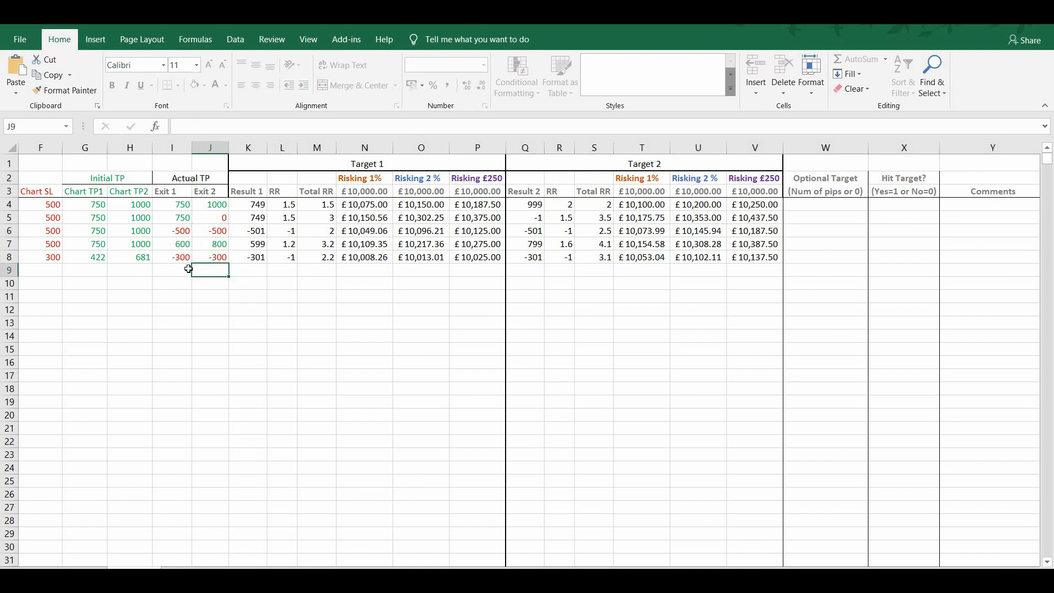
pyautogui.click(54, 269)
pyautogui.write('300')
pyautogui.press('Tab')
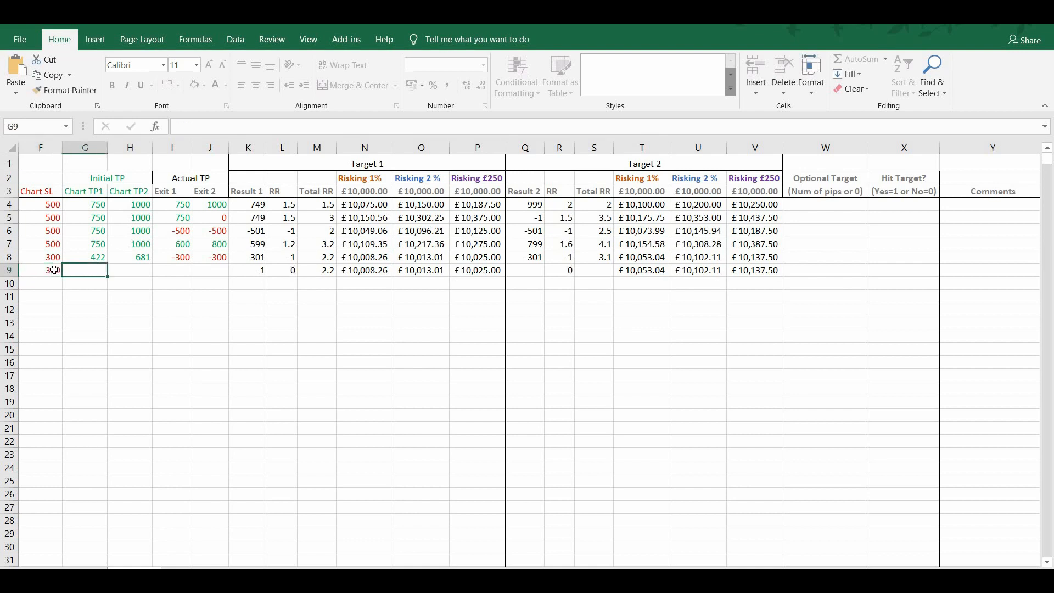
# Enter 800 as Chart SL, 500 as Chart TP1 and 1000 as Chart TP2 for trade 6
pyautogui.click(54, 270)
pyautogui.write('800')
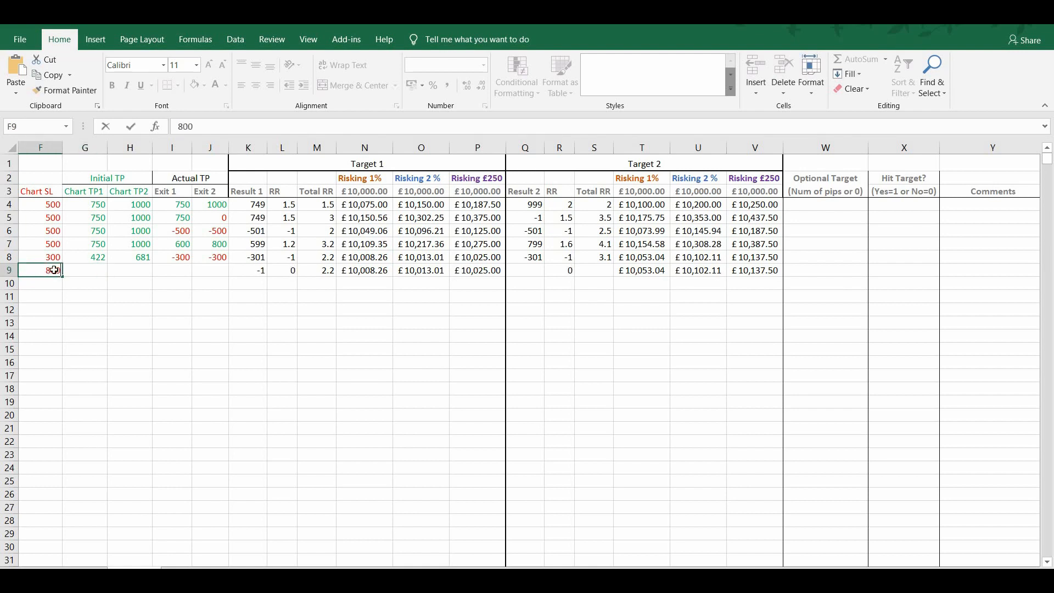
pyautogui.press('Tab')
pyautogui.write('500')
pyautogui.press('Tab')
pyautogui.write('1000')
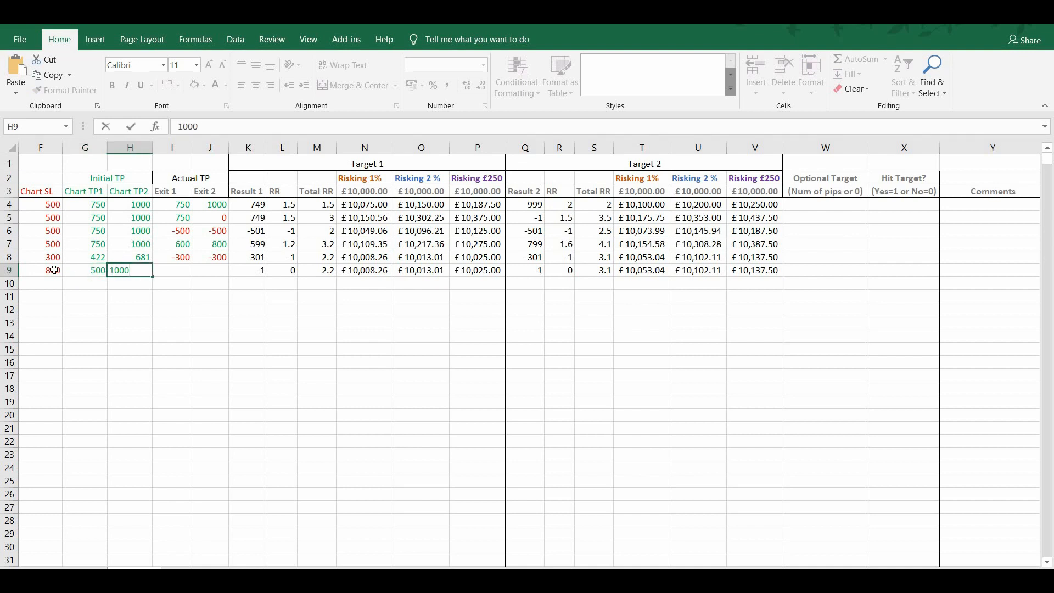
pyautogui.press('Tab')
# Enter -800 as both Exit 1 and Exit 2 for trade 6
pyautogui.write('-800')
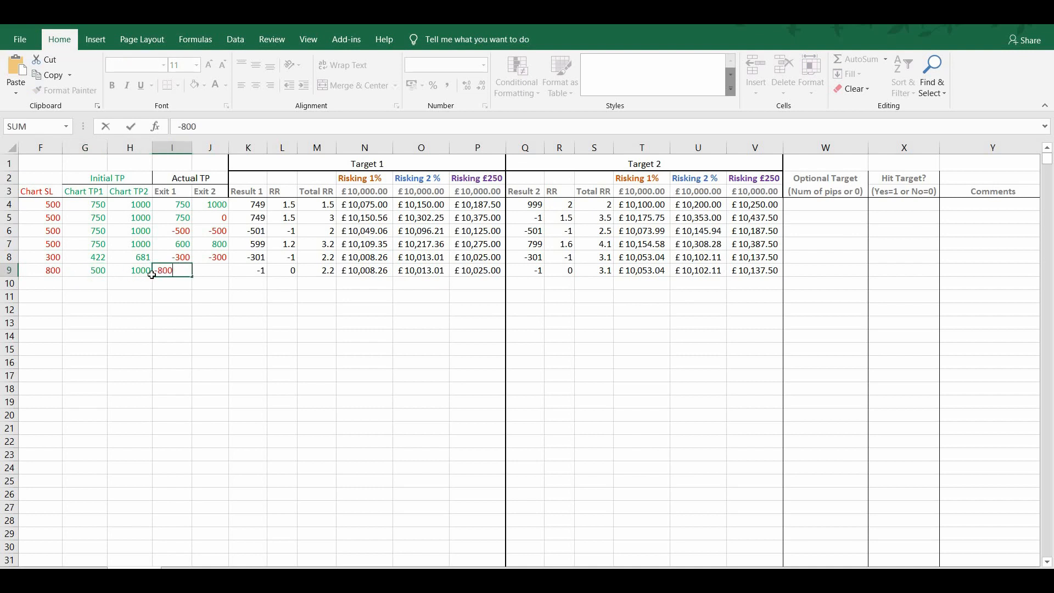
pyautogui.press('Tab')
pyautogui.write('-800')
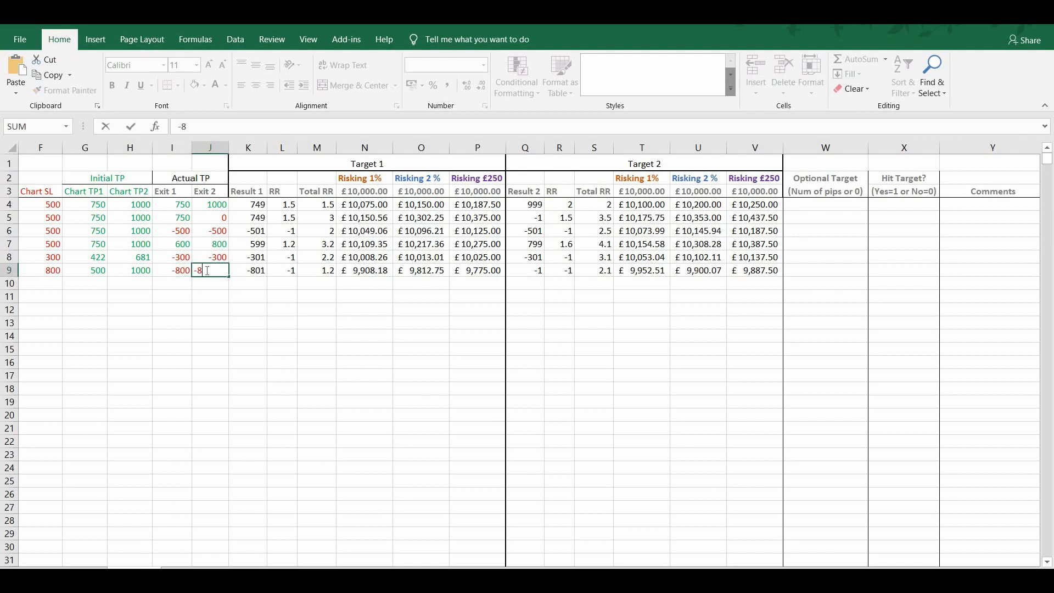
pyautogui.click(223, 375)
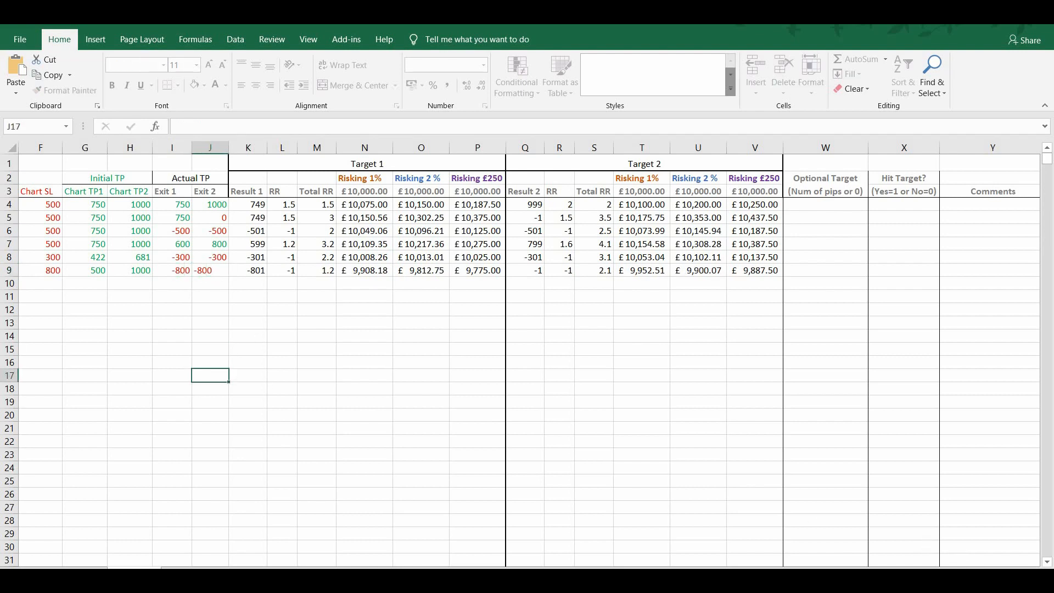
# Compare the Max DD statistics of Target 1 and Target 2 after the trade 6 entry
pyautogui.hscroll(3, 956, 466)
pyautogui.scroll(-4, 956, 466)
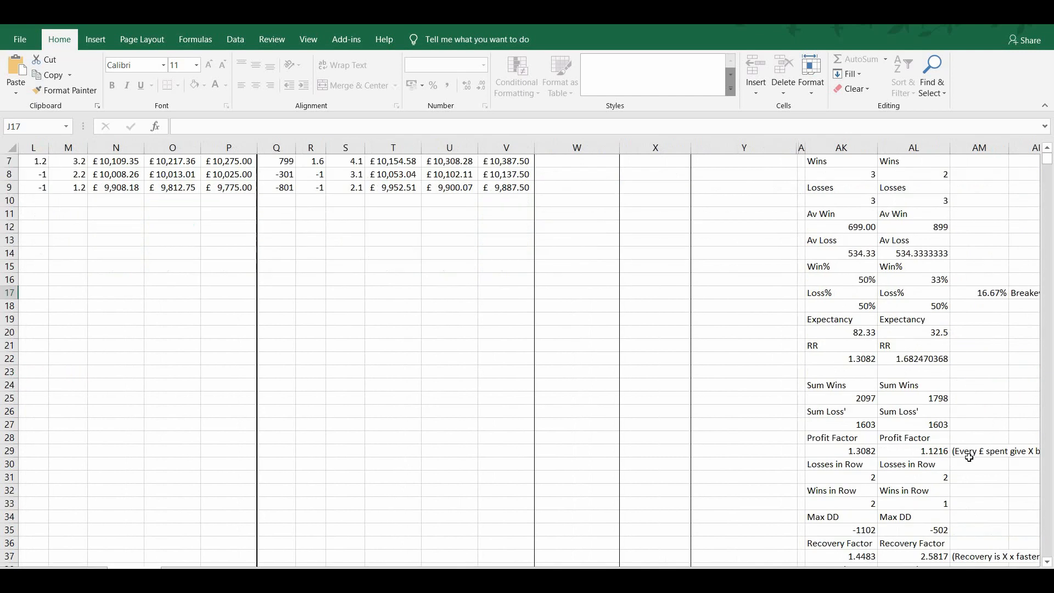
pyautogui.click(873, 452)
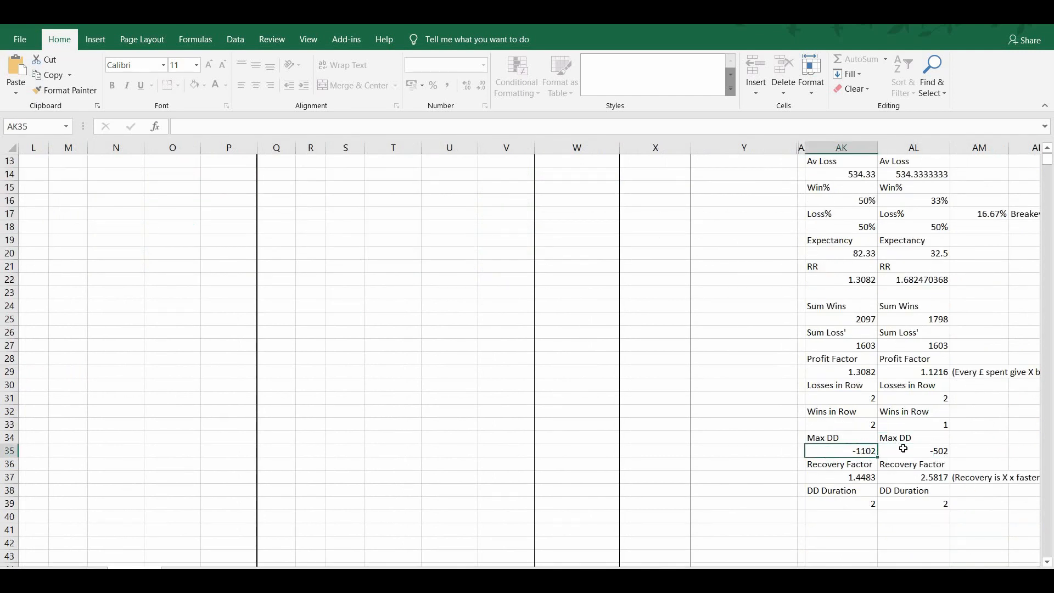
pyautogui.click(945, 460)
pyautogui.click(943, 454)
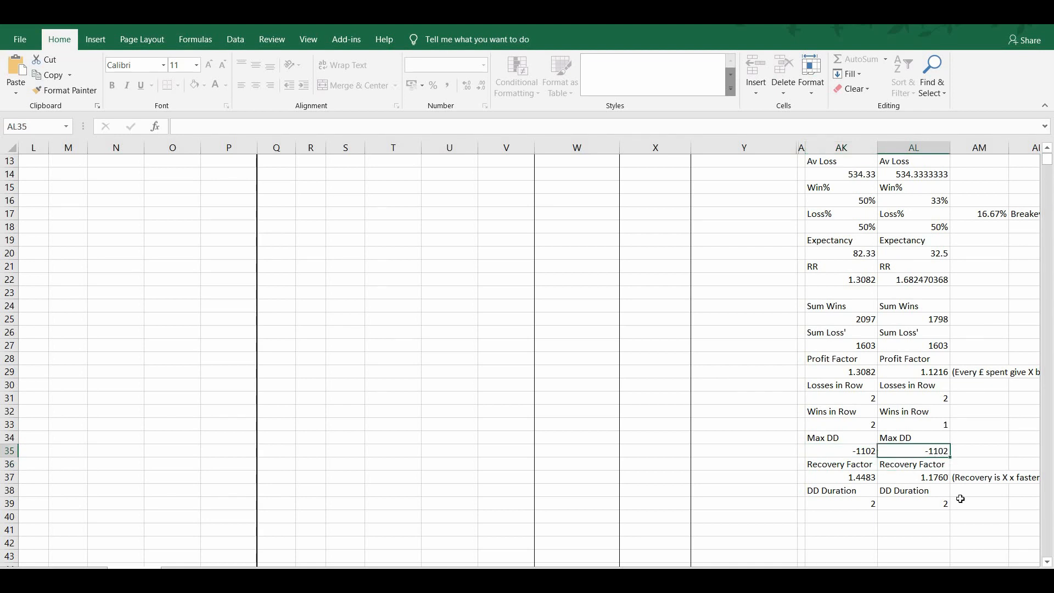
# Examine the Recovery Factor of Target 2 and the explanatory note beside it
pyautogui.press('Down')
pyautogui.press('Down')
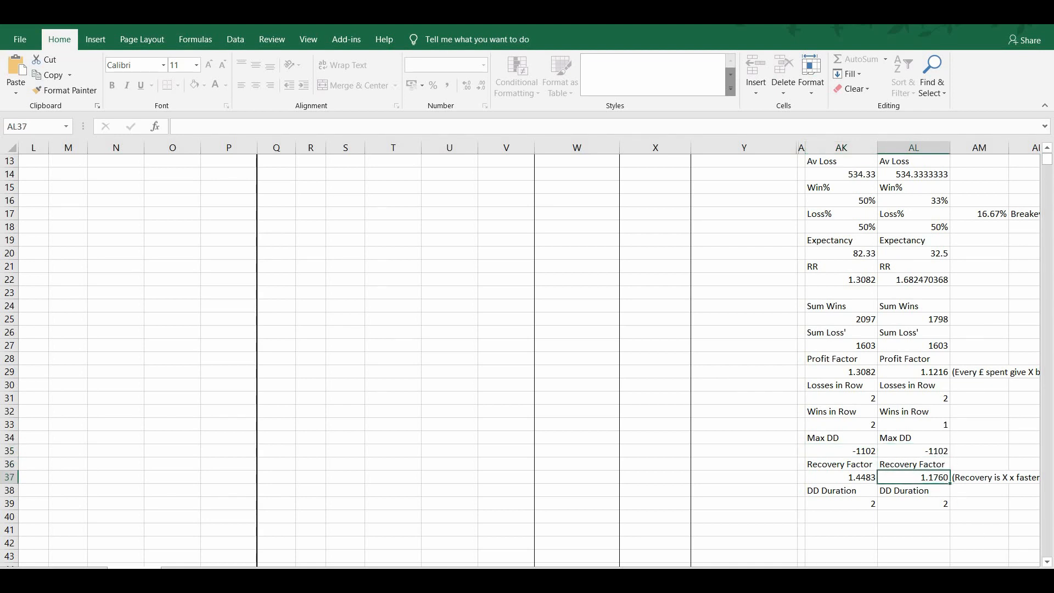
pyautogui.hscroll(3, 853, 477)
pyautogui.moveTo(853, 477); pyautogui.dragTo(923, 477)
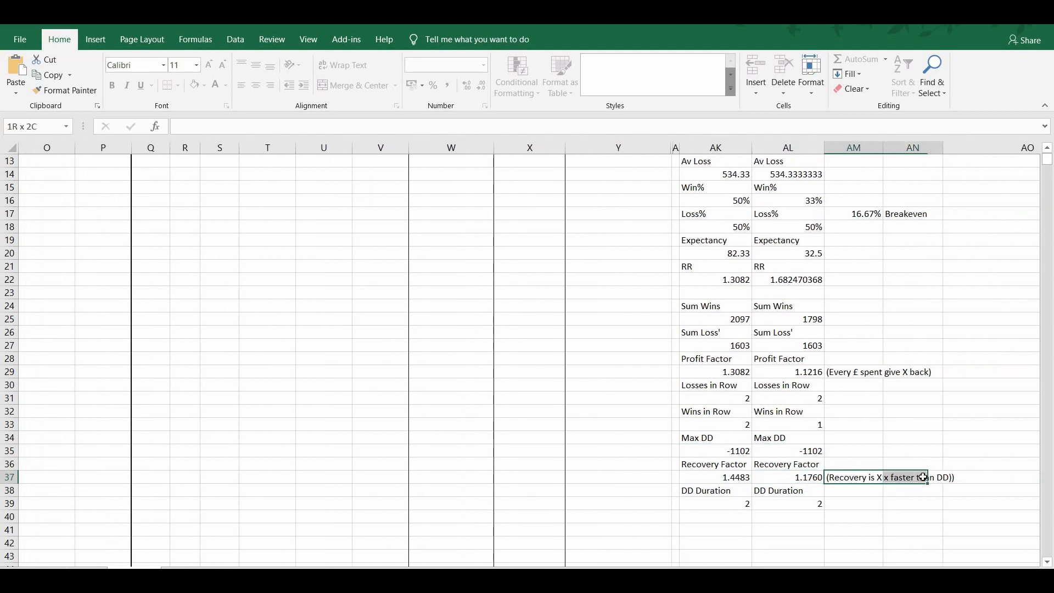
pyautogui.click(800, 477)
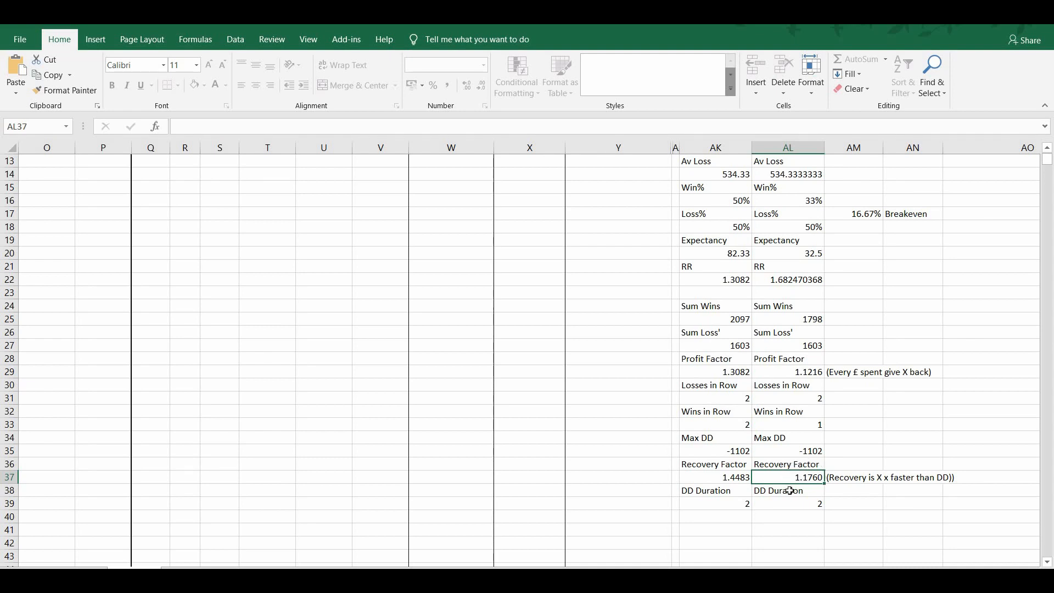
pyautogui.click(853, 410)
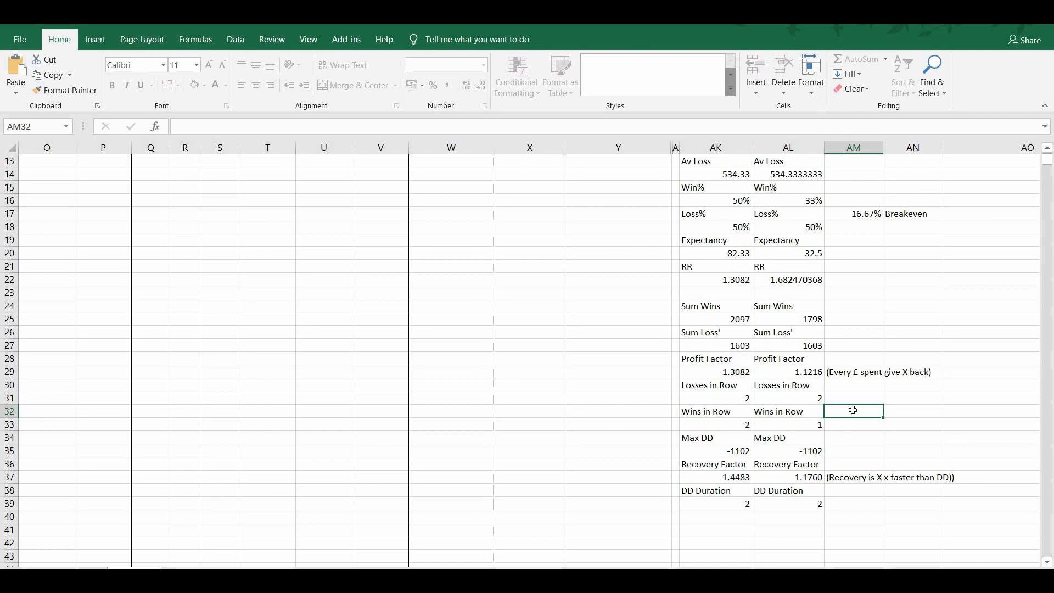
pyautogui.click(810, 477)
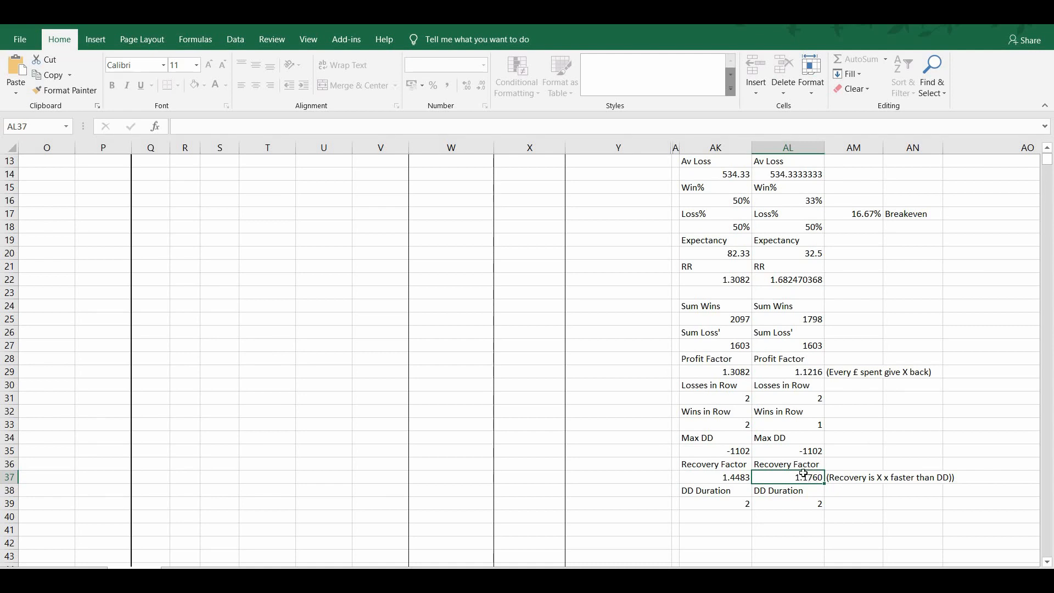
pyautogui.click(876, 478)
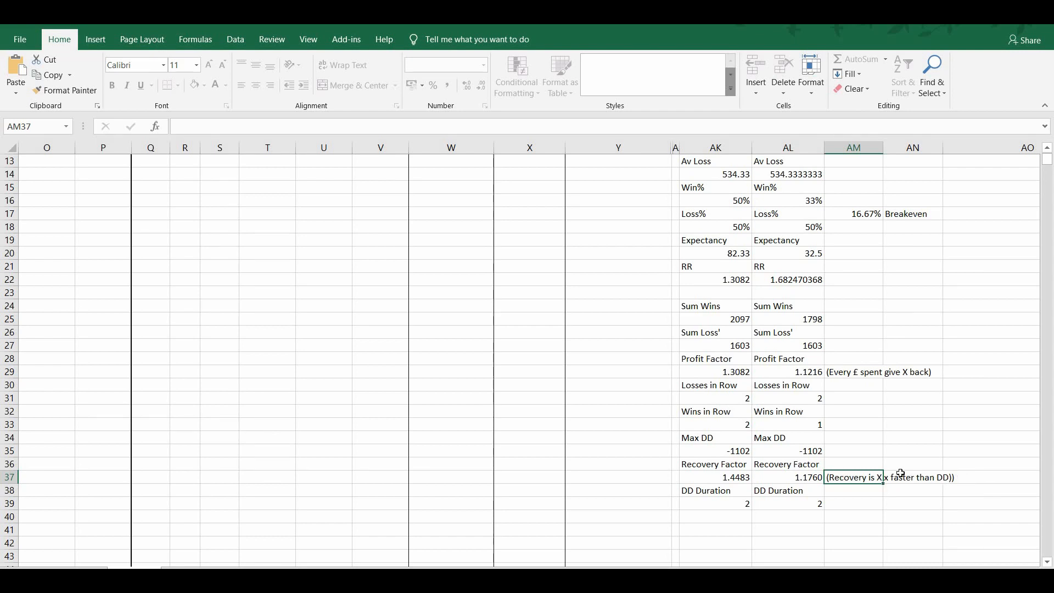
pyautogui.click(909, 425)
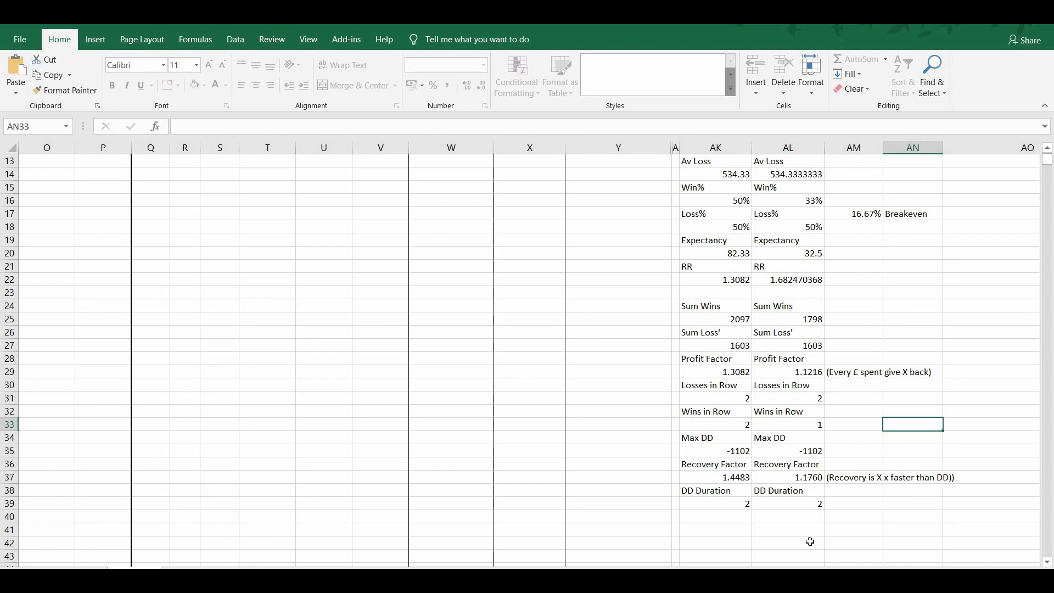
# Compare the DD Duration statistics of Target 1 and Target 2
pyautogui.click(790, 514)
pyautogui.click(773, 504)
pyautogui.click(716, 504)
pyautogui.click(796, 504)
pyautogui.click(744, 503)
pyautogui.click(772, 500)
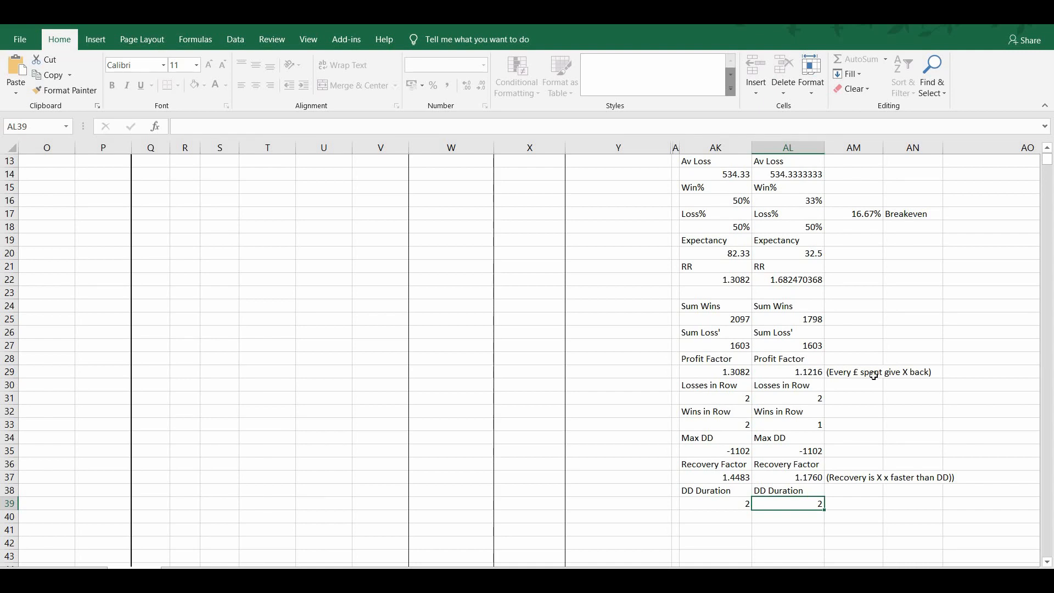
pyautogui.press('Left')
pyautogui.click(818, 509)
# Check the Total statistic of Target 2, then the Strategy and Chart SL entries of trade 1
pyautogui.scroll(2, 764, 392)
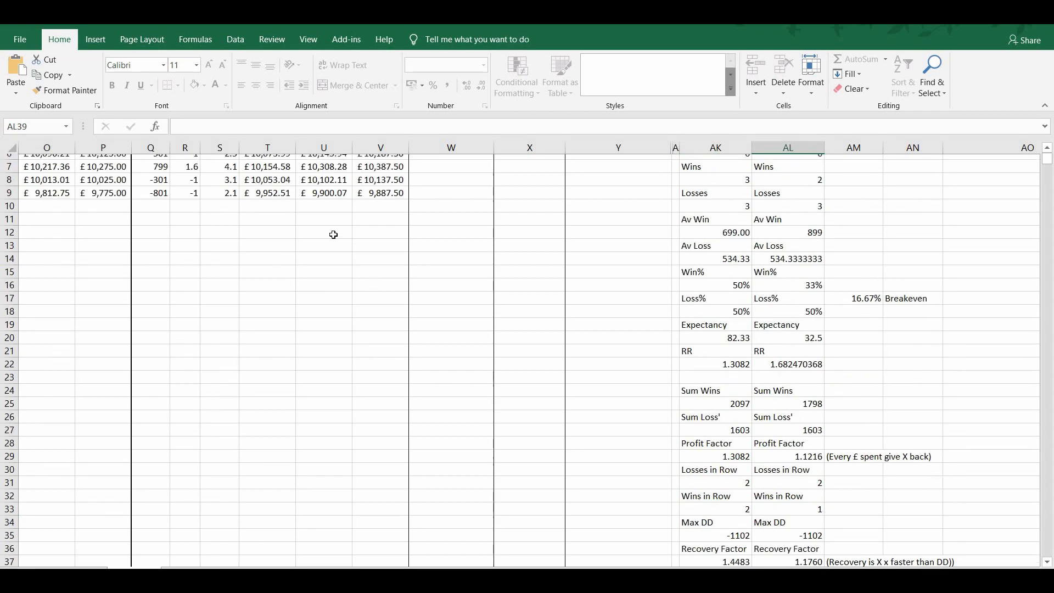
pyautogui.scroll(2, 333, 234)
pyautogui.click(807, 229)
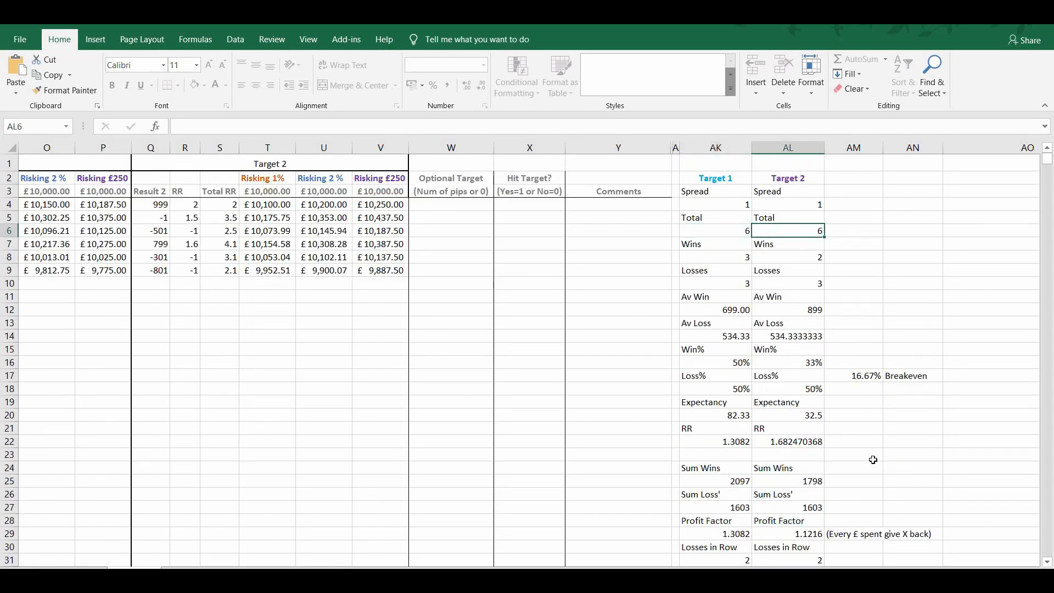
pyautogui.hscroll(-8, 533, 351)
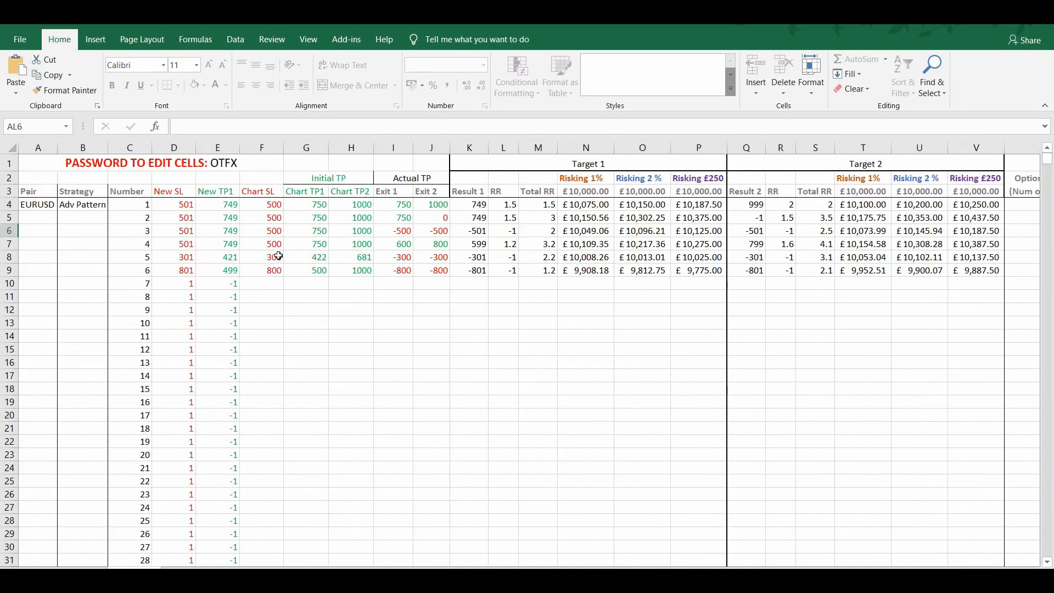
pyautogui.click(83, 204)
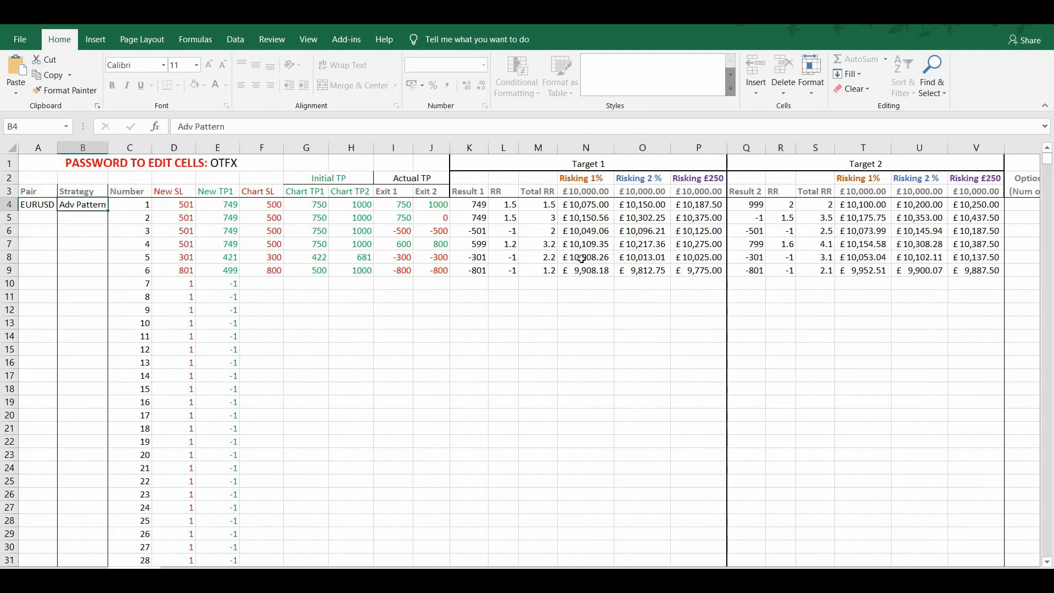
pyautogui.click(273, 205)
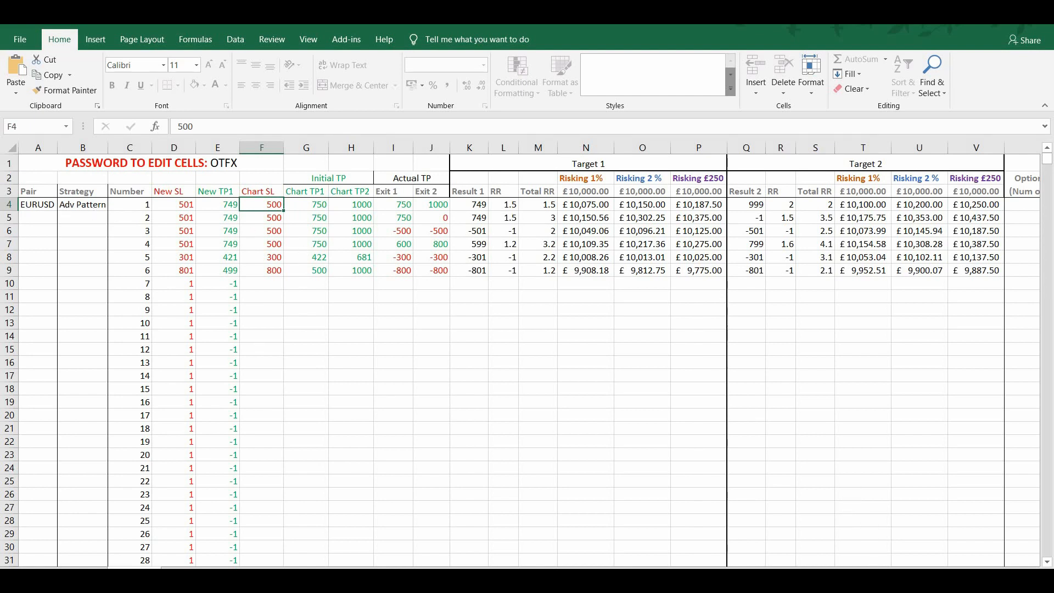
# Look at the Comments cell of trade 1 and review its Strategy and Pair entries
pyautogui.hscroll(5, 840, 256)
pyautogui.click(868, 205)
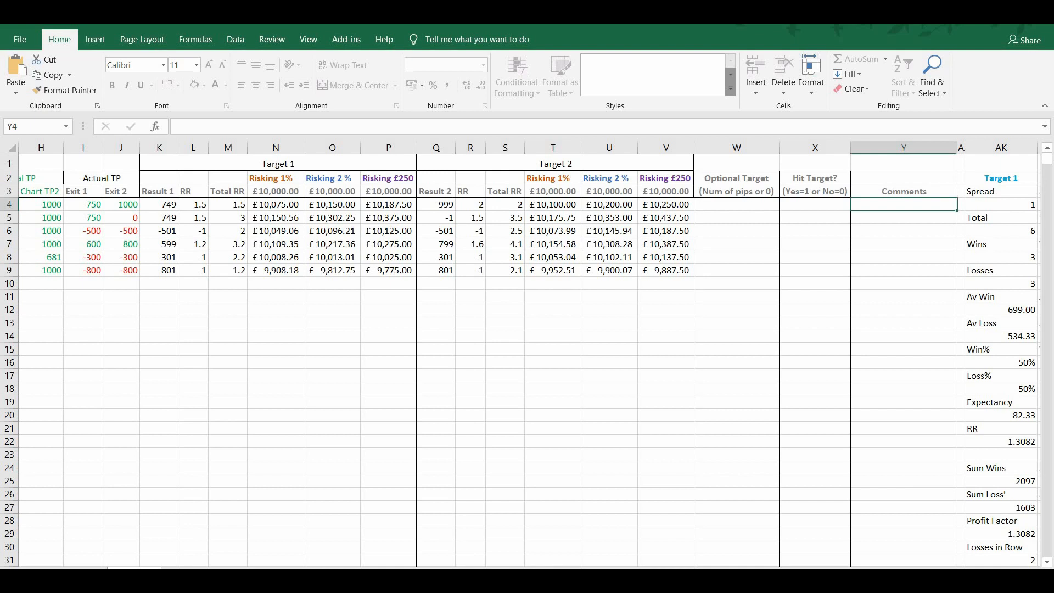
pyautogui.hscroll(-5, 694, 499)
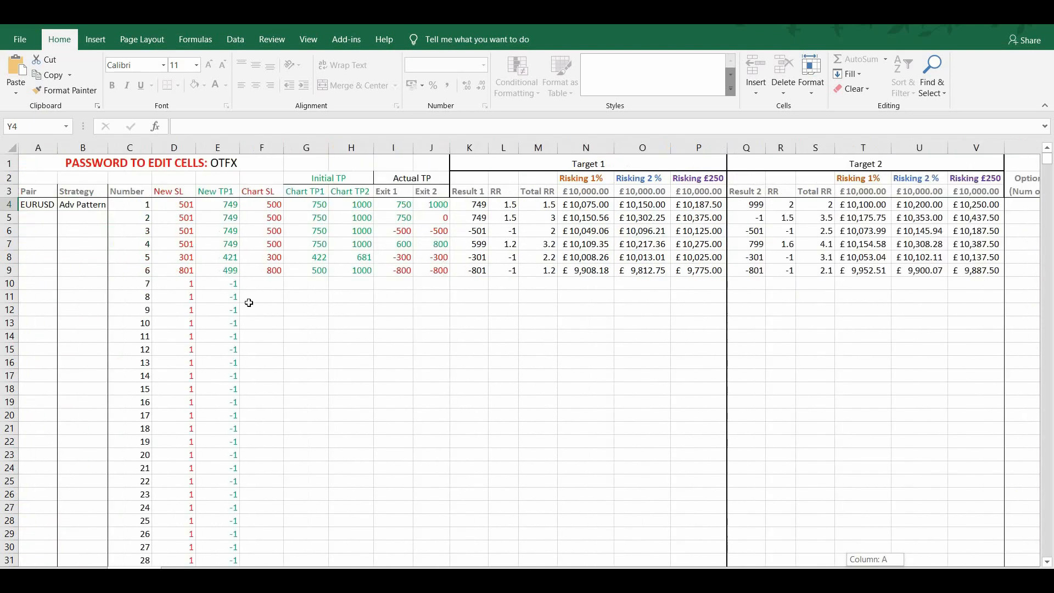
pyautogui.click(82, 205)
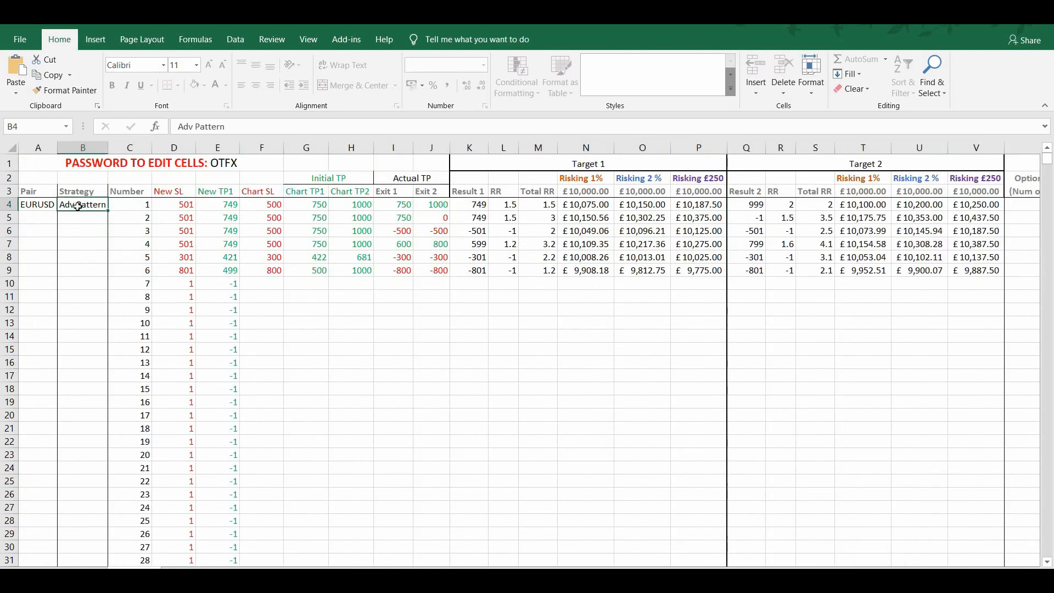
pyautogui.click(36, 210)
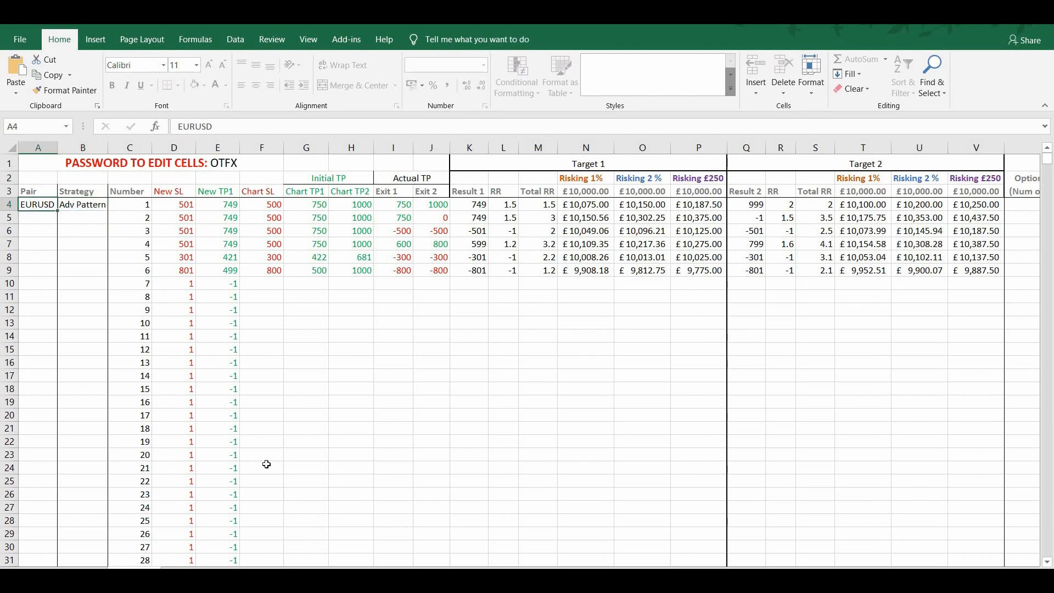
pyautogui.click(38, 217)
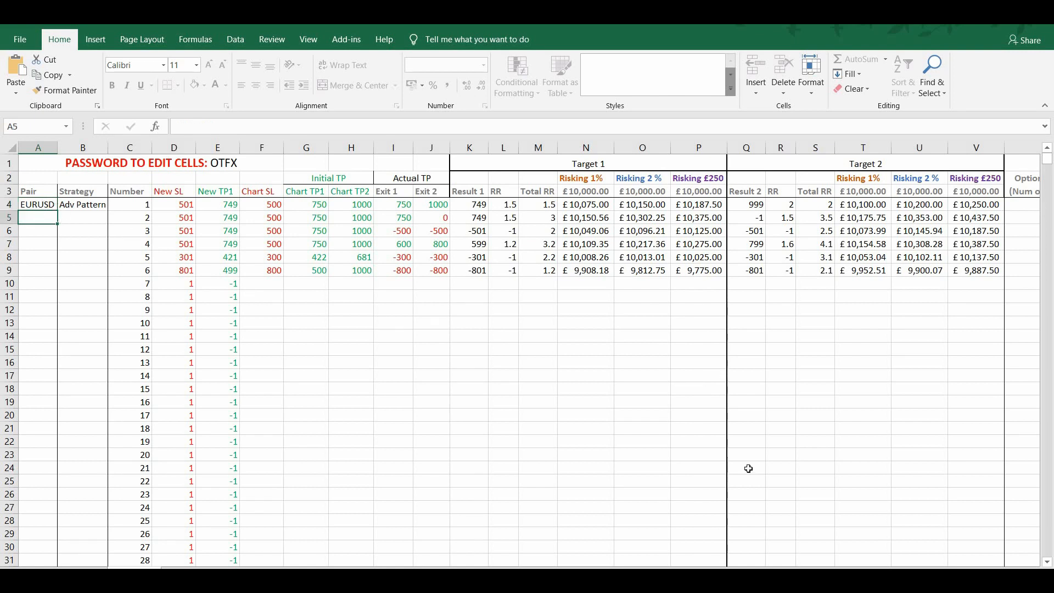
# Highlight the Comments cells of rows 4 to 22 to inspect the comments area, ending on trade 1's cell
pyautogui.hscroll(5, 747, 351)
pyautogui.hscroll(-5, 747, 352)
pyautogui.moveTo(868, 573); pyautogui.dragTo(862, 573)
pyautogui.moveTo(862, 573); pyautogui.dragTo(889, 573)
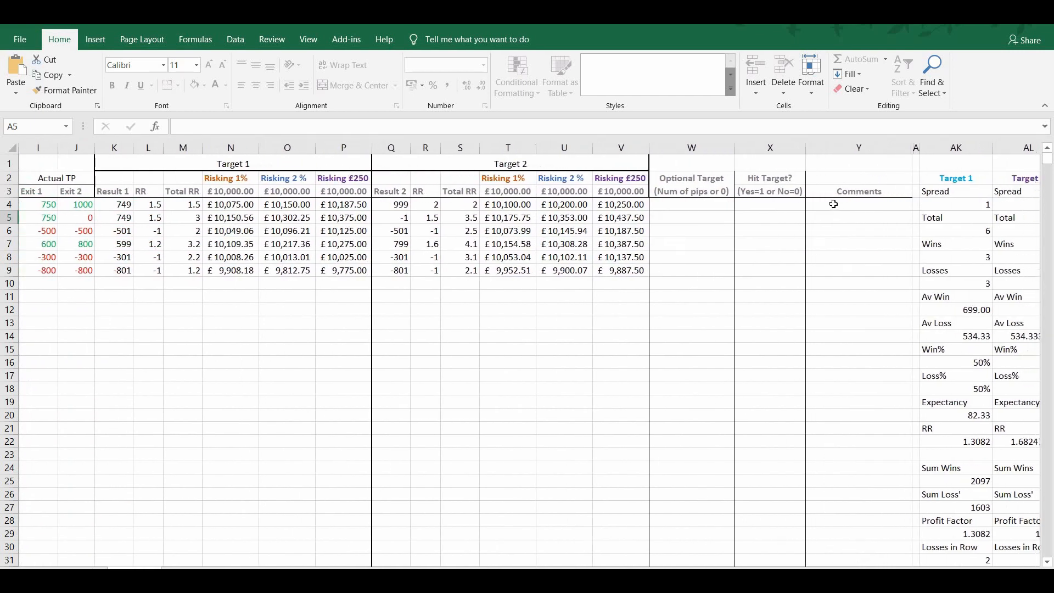
pyautogui.click(833, 205)
pyautogui.hotkey('shift', 'Down')
pyautogui.hotkey('shift', 'Down')
pyautogui.hotkey('shift', 'Down')
pyautogui.hotkey('shift', 'Down')
pyautogui.hotkey('shift', 'Down')
pyautogui.hotkey('shift', 'Down')
pyautogui.hotkey('shift', 'Down')
pyautogui.hotkey('shift', 'Down')
pyautogui.hotkey('shift', 'Down')
pyautogui.hotkey('shift', 'Down')
pyautogui.hotkey('shift', 'Down')
pyautogui.hotkey('shift', 'Down')
pyautogui.hotkey('shift', 'Down')
pyautogui.hotkey('shift', 'Down')
pyautogui.hotkey('shift', 'Down')
pyautogui.hotkey('shift', 'Down')
pyautogui.hotkey('shift', 'Down')
pyautogui.hotkey('shift', 'Down')
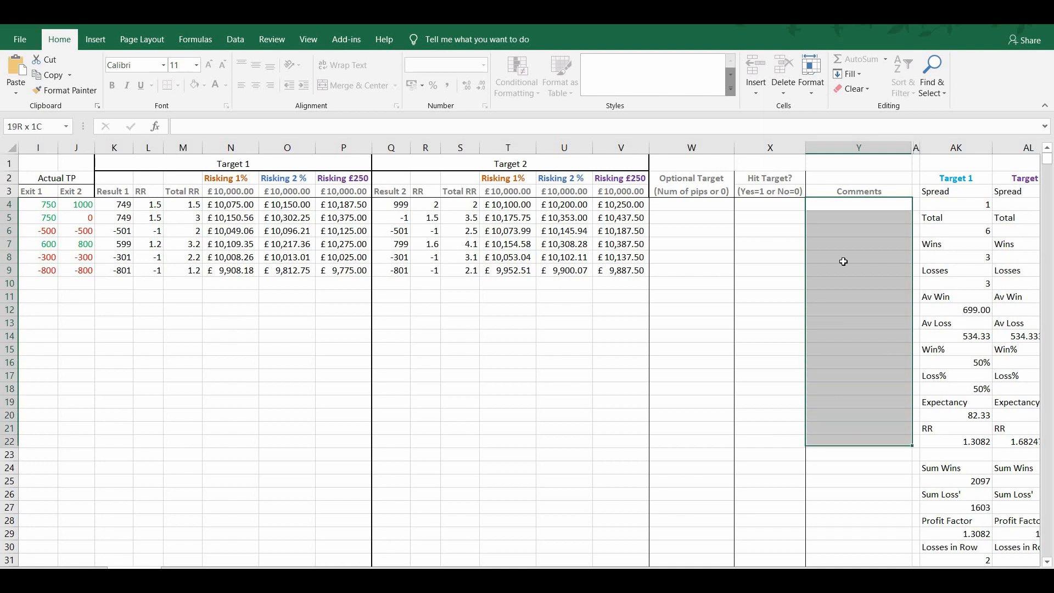
pyautogui.click(838, 204)
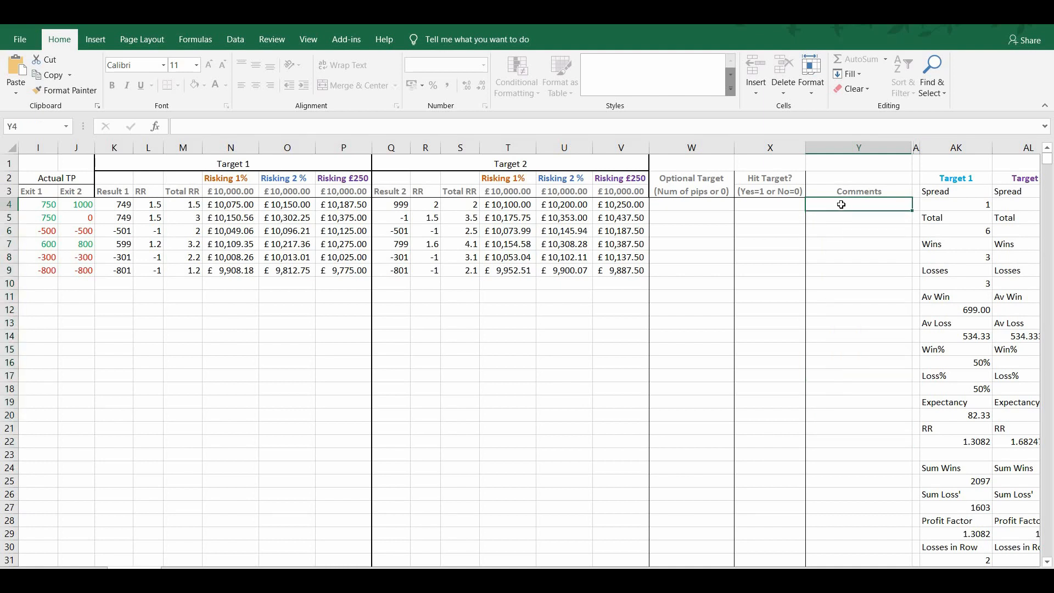
# Examine the Comments cells of the first few trades and return to the Pair and Strategy columns
pyautogui.press('Down')
pyautogui.click(846, 207)
pyautogui.click(823, 243)
pyautogui.click(839, 209)
pyautogui.click(847, 214)
pyautogui.click(846, 205)
pyautogui.click(846, 212)
pyautogui.click(840, 204)
pyautogui.hscroll(1, 529, 354)
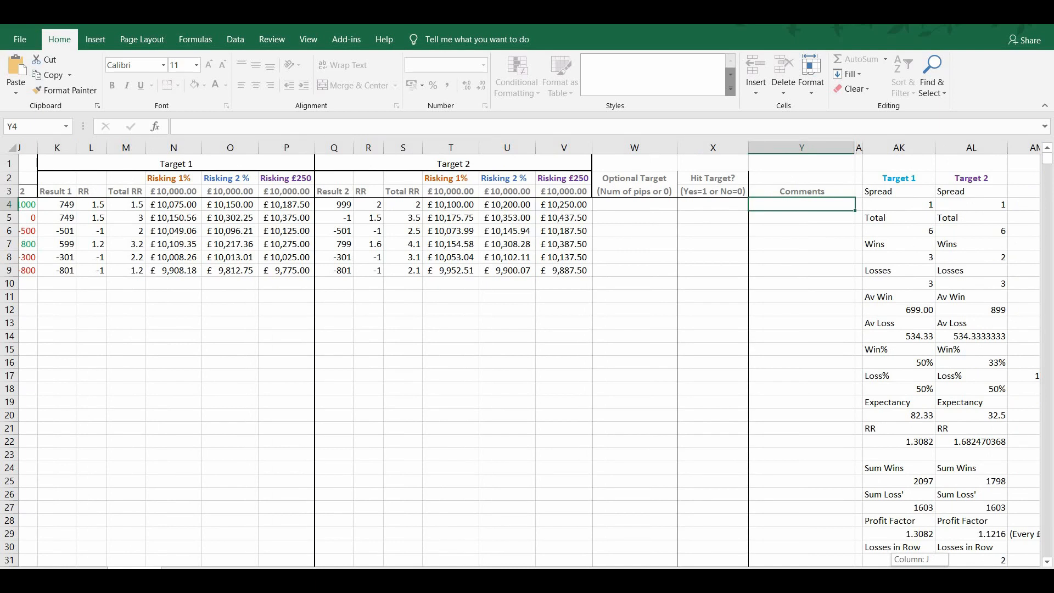
pyautogui.hscroll(-5, 885, 566)
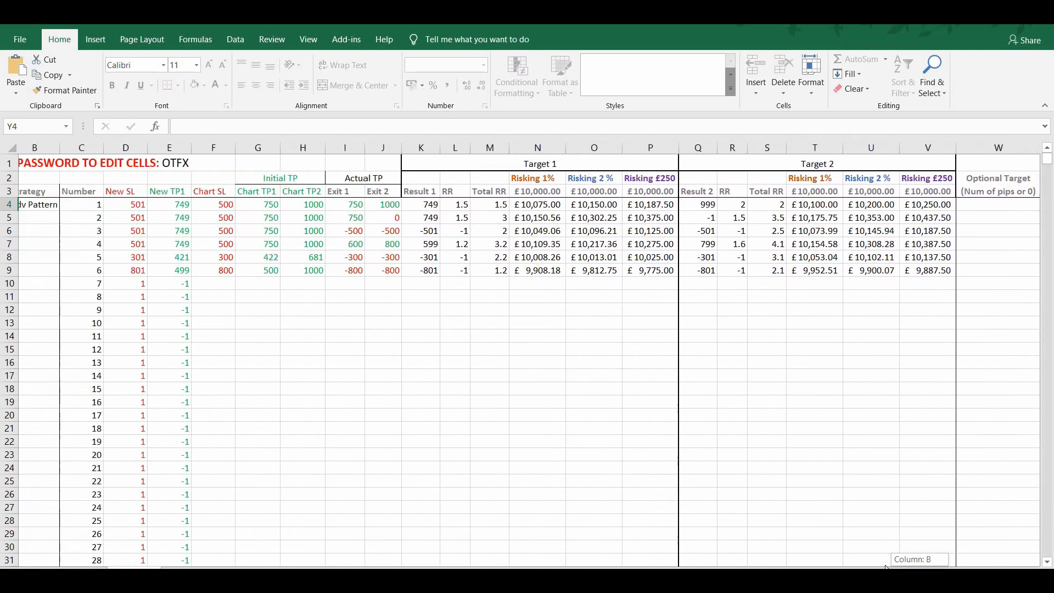
pyautogui.hscroll(-1, 886, 566)
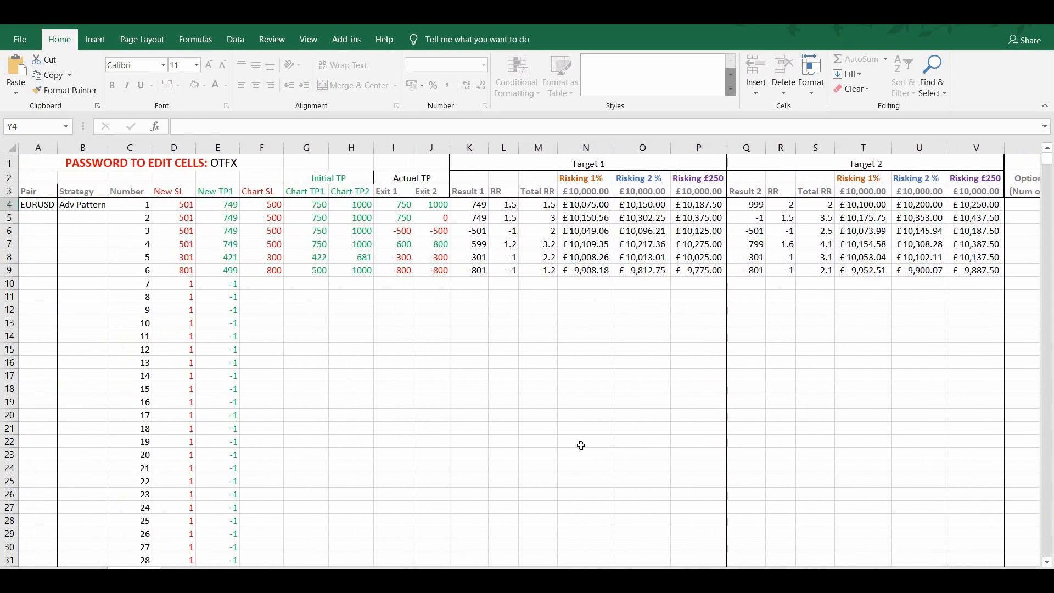